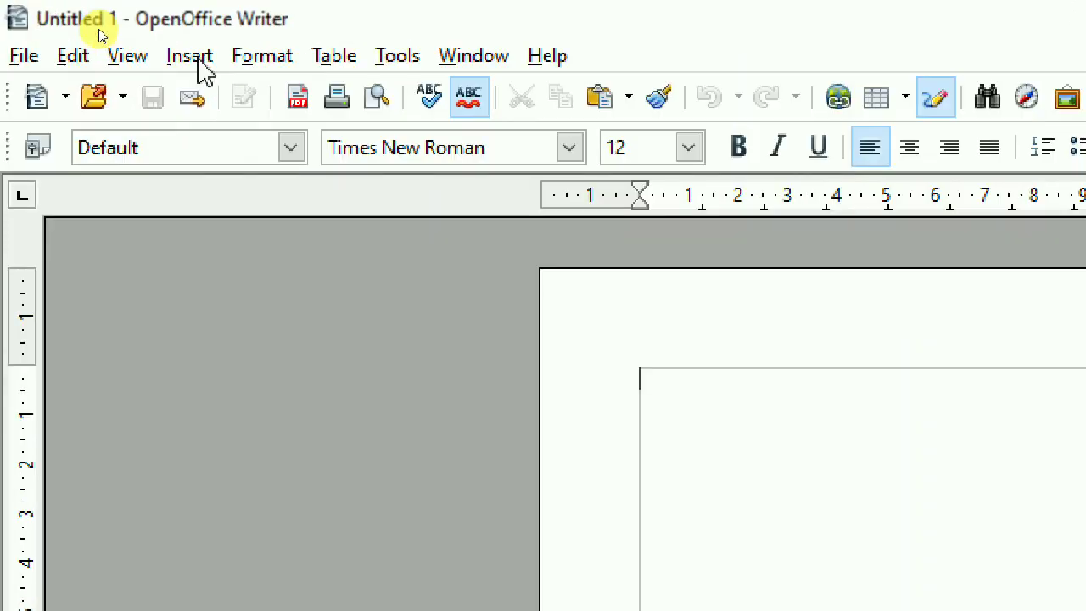
Insert the picture file dairy-milk-silk-500x500 from the Desktop into the blank document
left_click(97, 30)
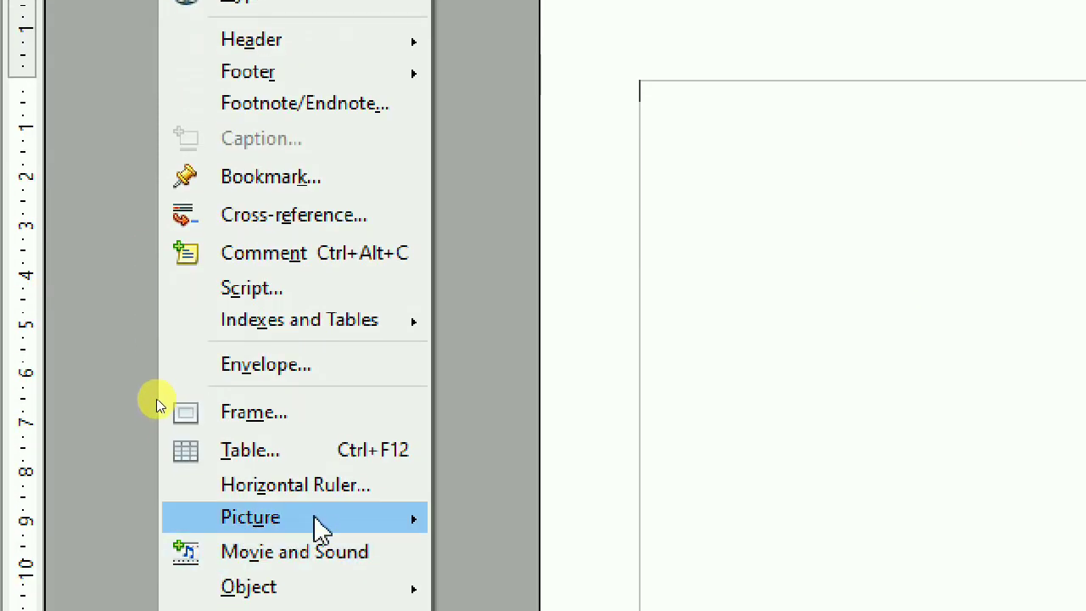
mouse_move(314, 535)
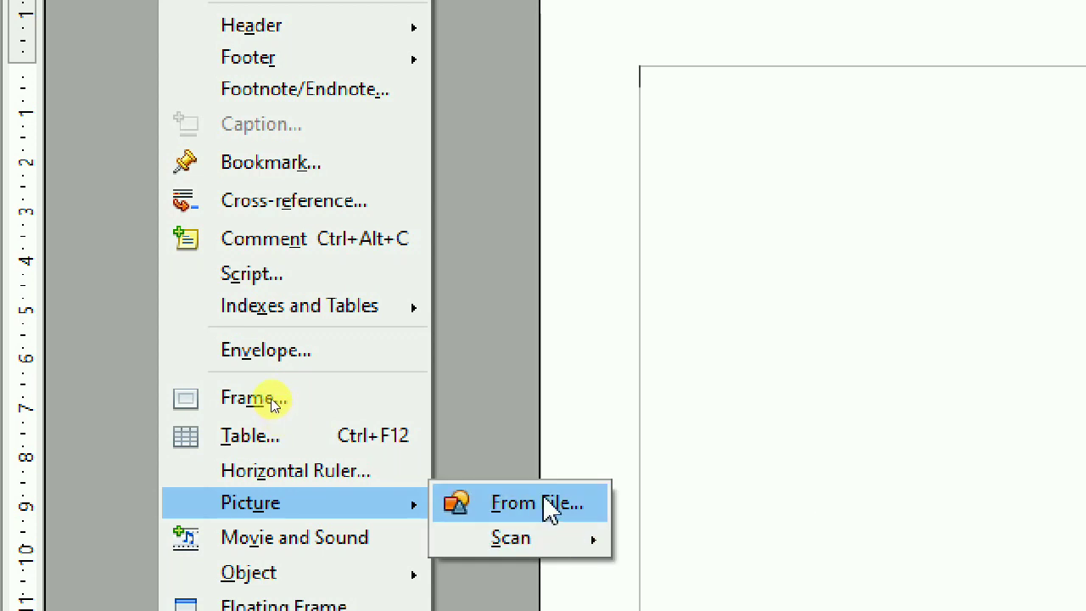
left_click(543, 496)
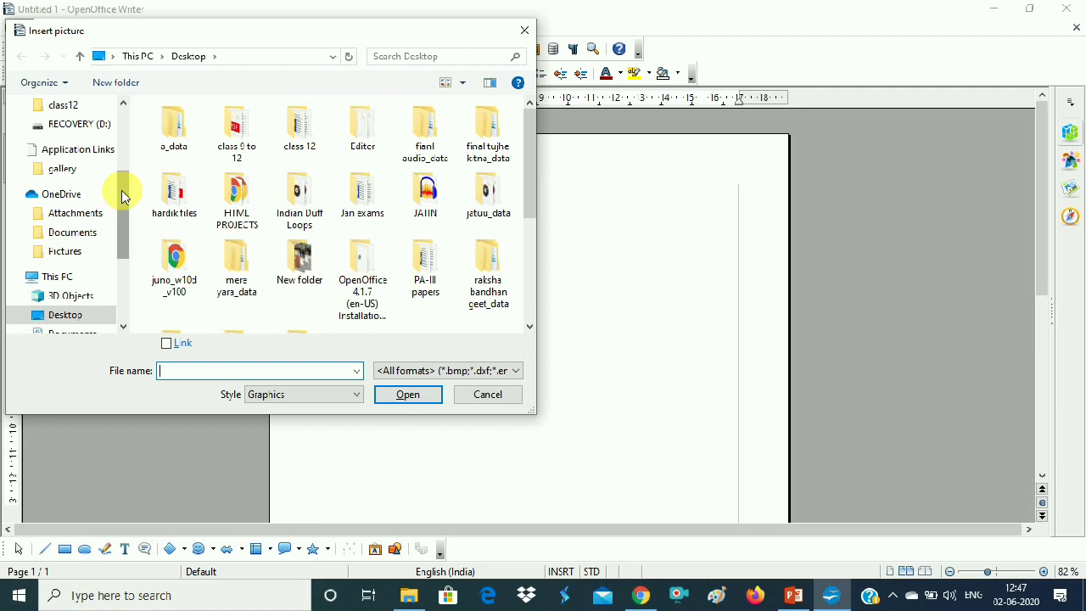
left_click_drag(121, 197, 122, 213)
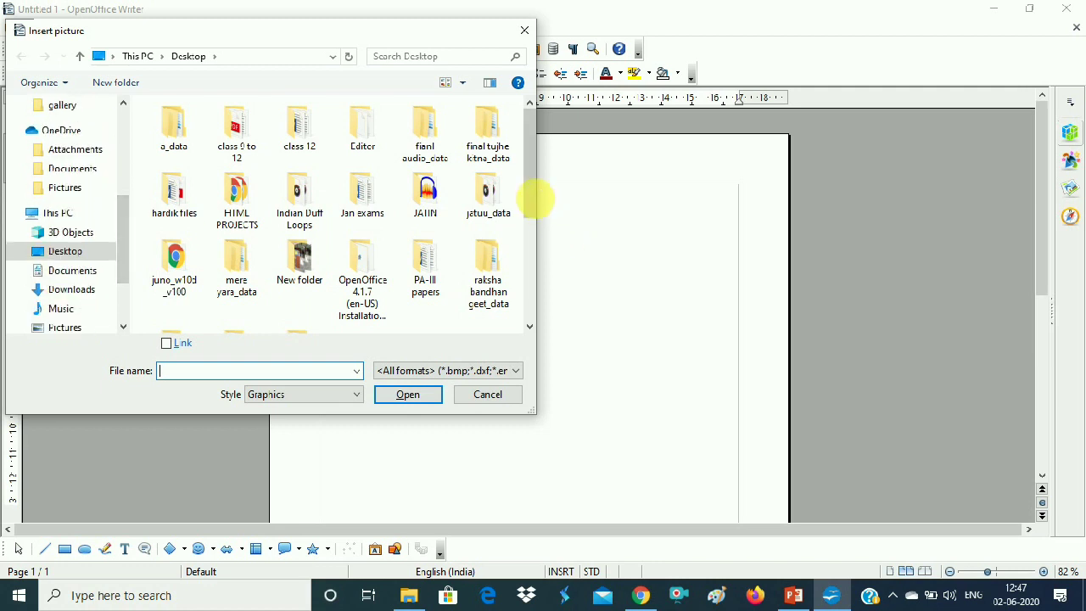
left_click_drag(537, 237, 543, 303)
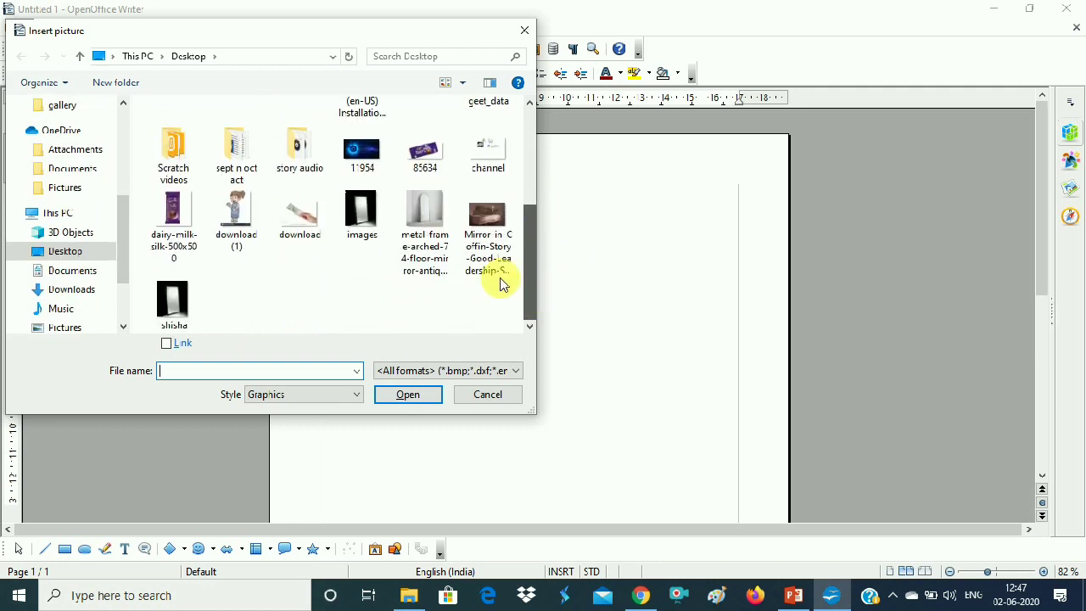
left_click(176, 216)
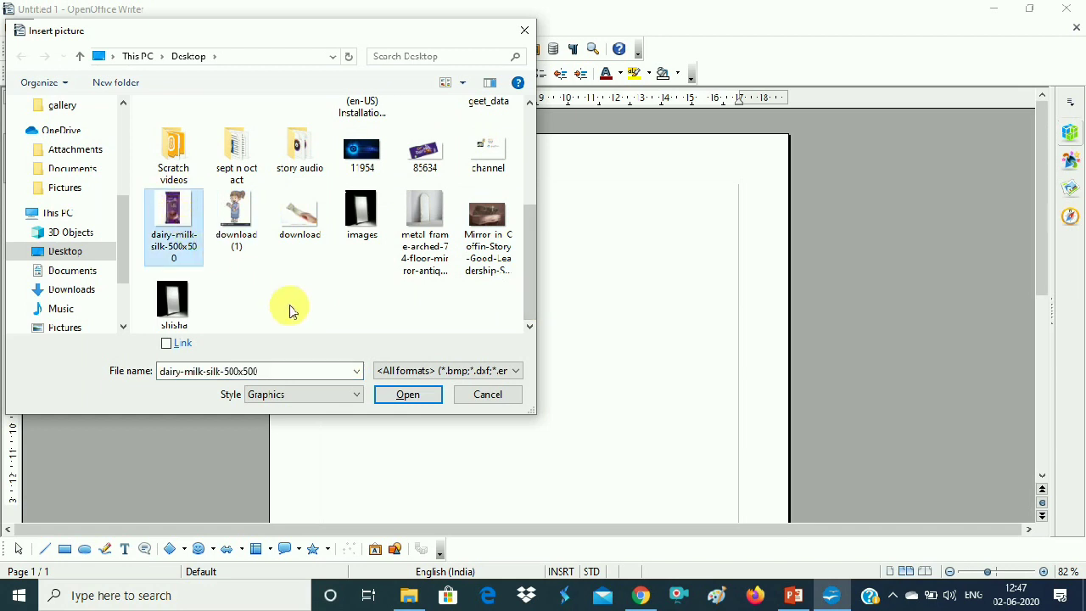
left_click(401, 394)
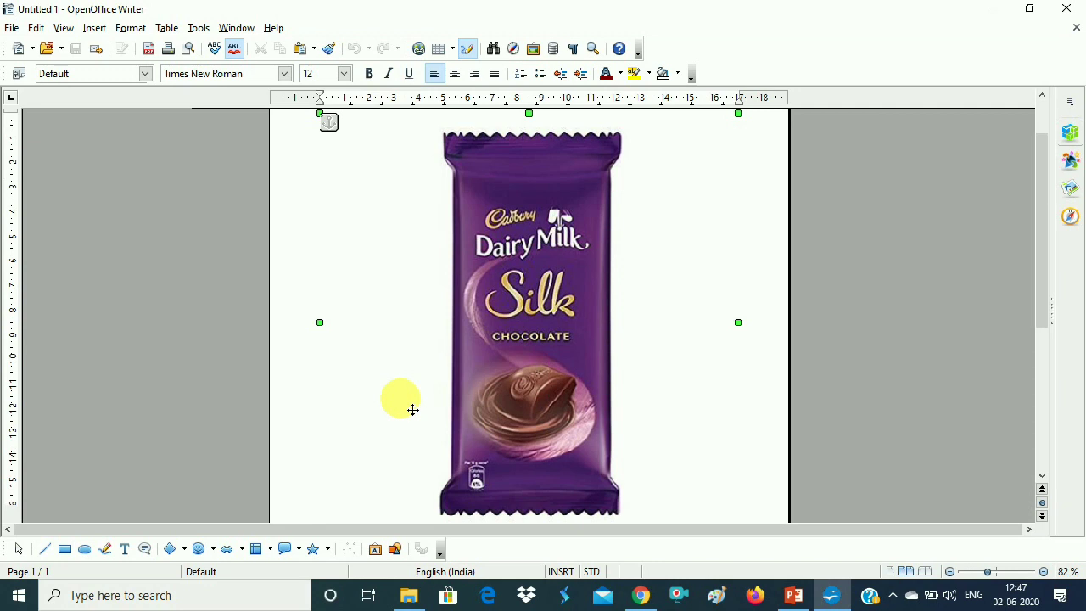
Shrink the chocolate bar picture from its corners to about 3.49 x 3.81
left_click(608, 339)
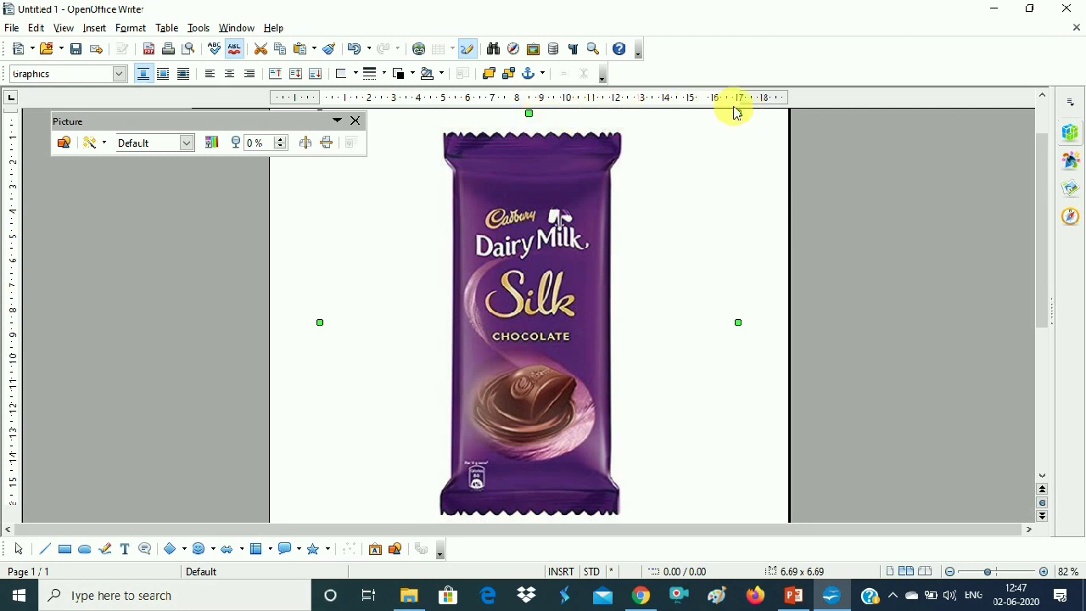
left_click_drag(738, 113, 693, 181)
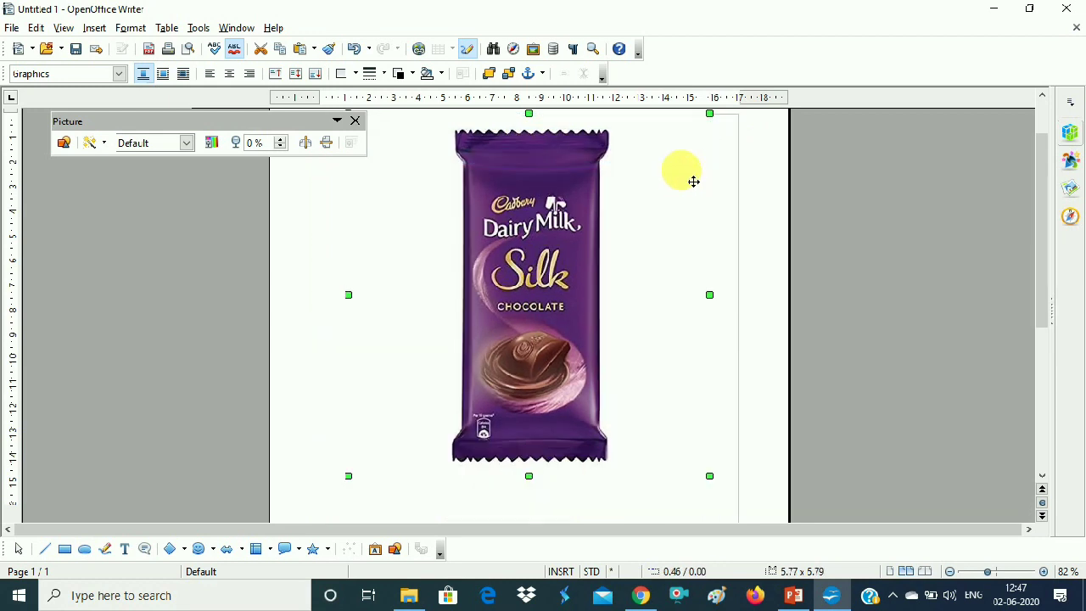
mouse_move(348, 476)
left_mouse_down()
mouse_move(356, 482)
mouse_move(444, 396)
mouse_move(456, 410)
left_mouse_up()
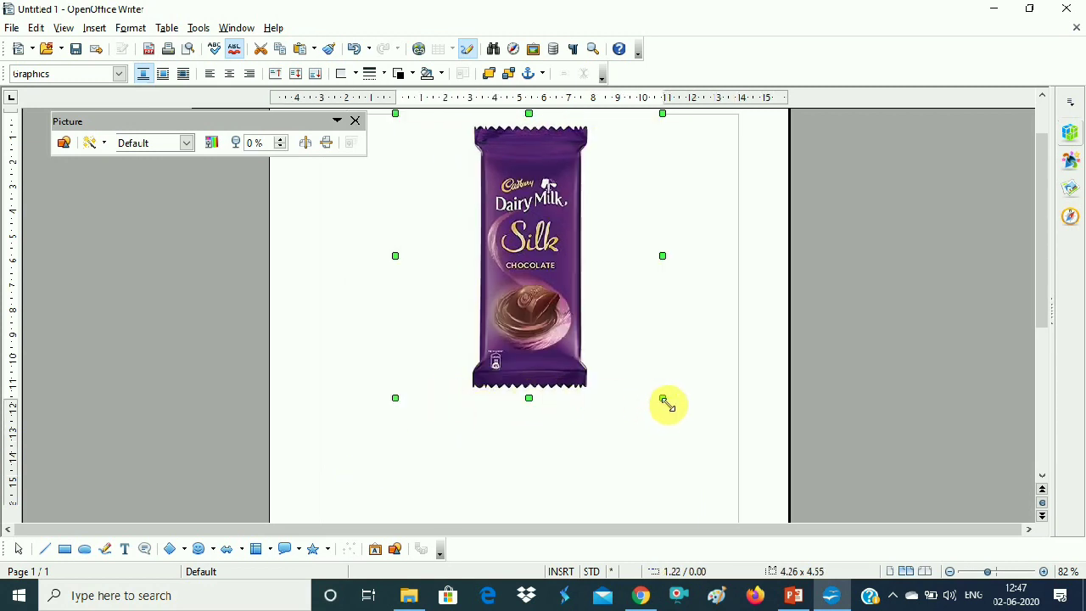
left_click_drag(666, 403, 624, 359)
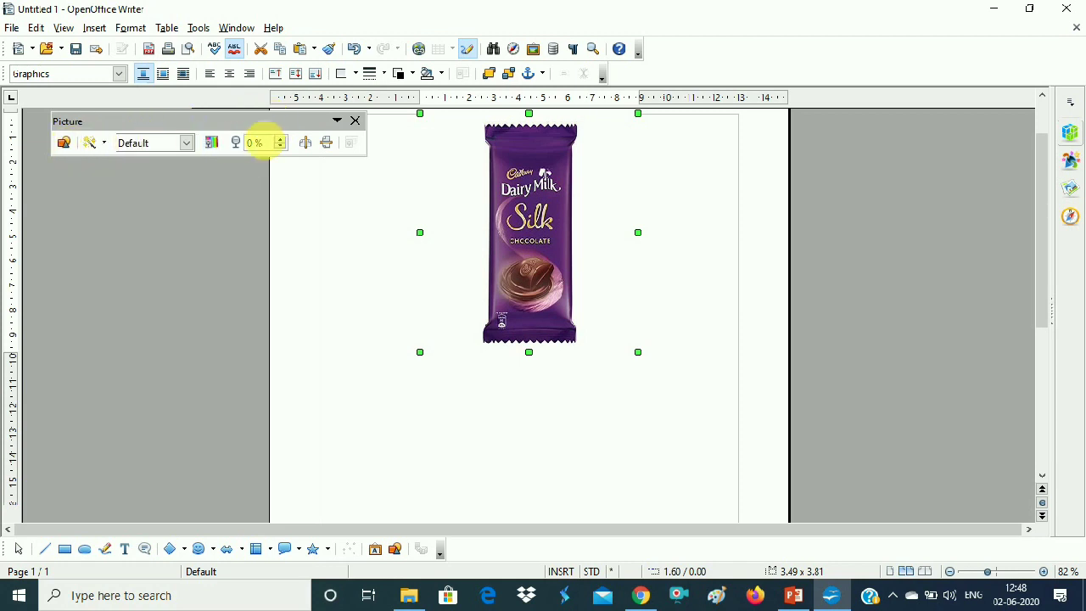
Hide the Picture toolbar and display it again
left_click(355, 124)
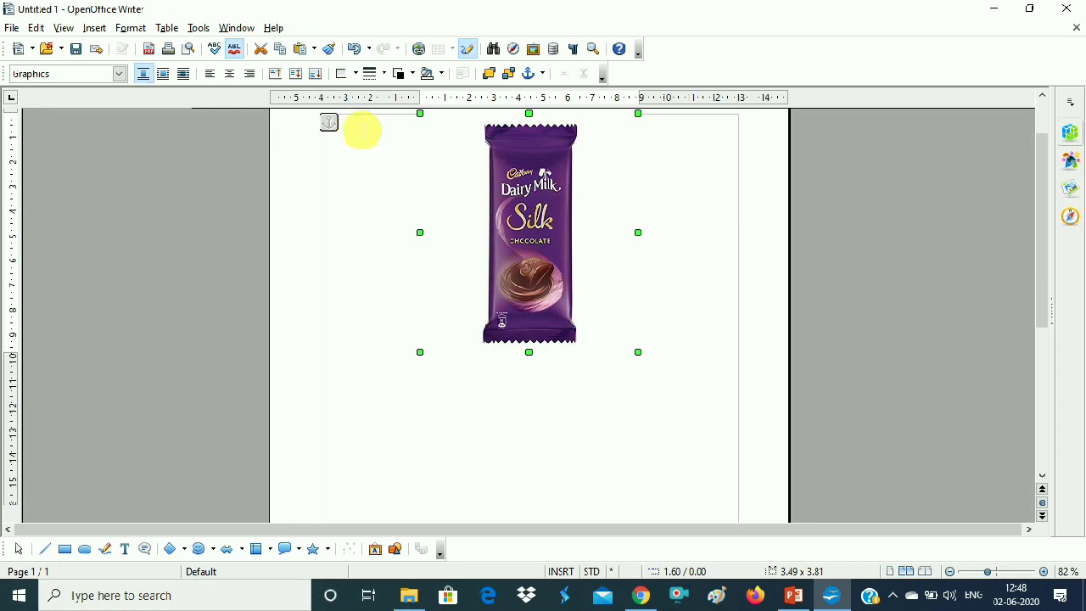
left_click(65, 29)
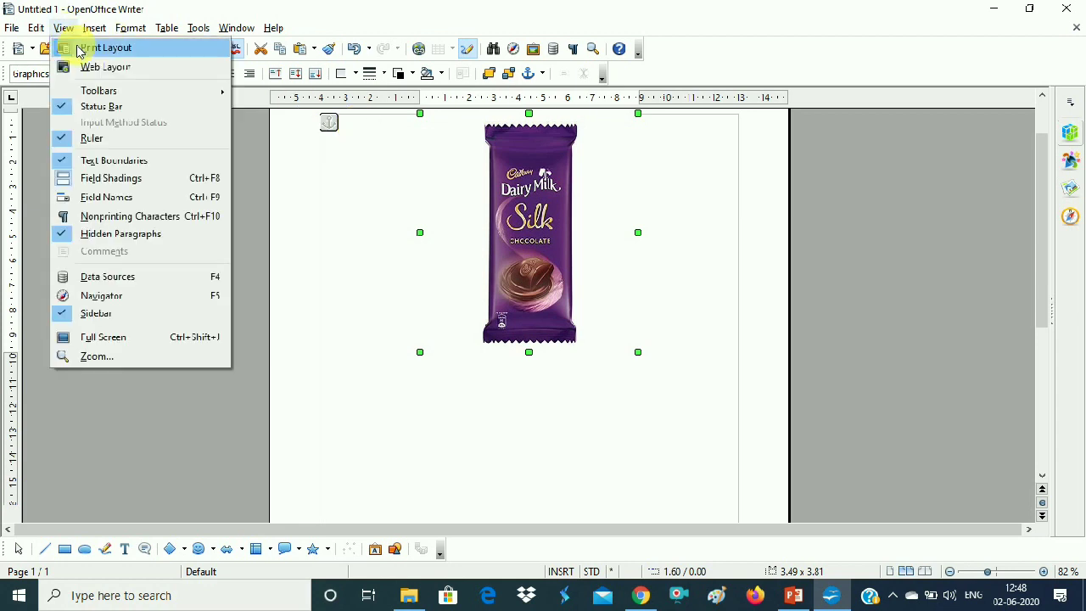
mouse_move(107, 88)
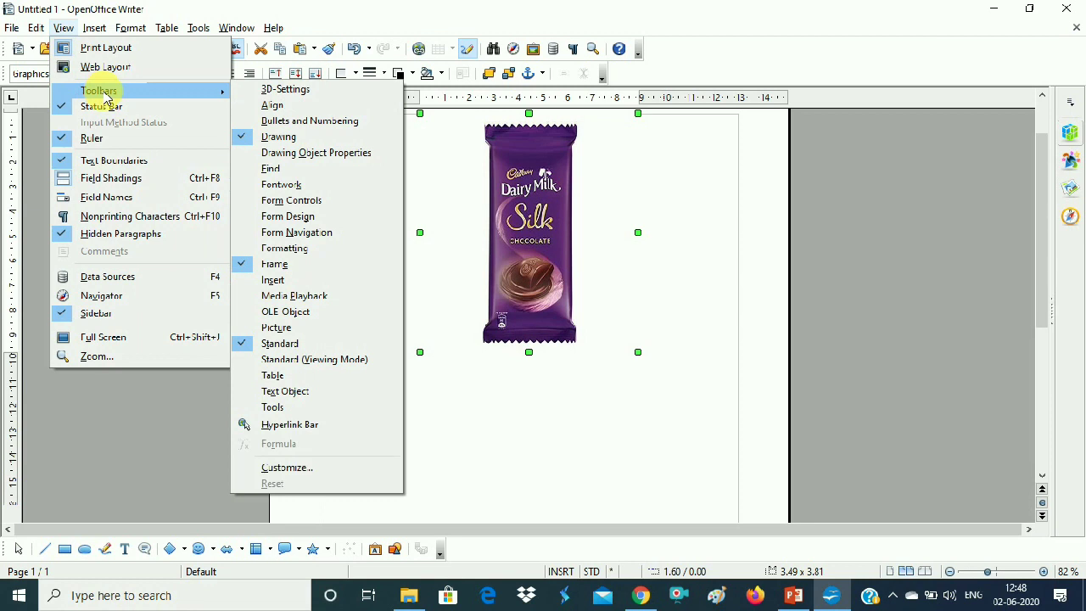
left_click(276, 328)
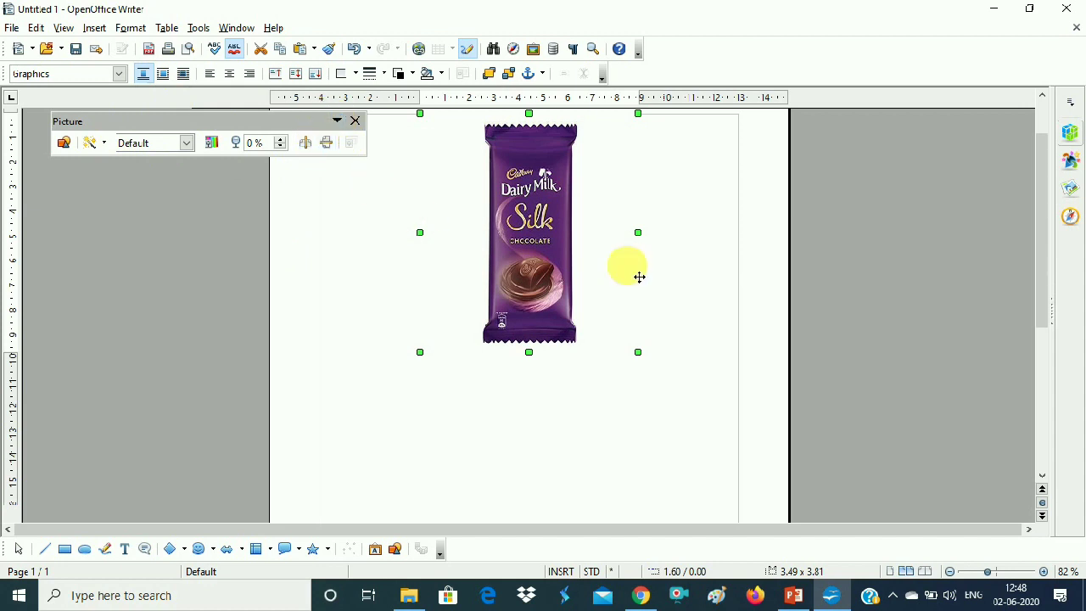
Enlarge the chocolate bar picture from its lower corner to about 4.21 x 4.49
left_click_drag(1043, 207, 1050, 131)
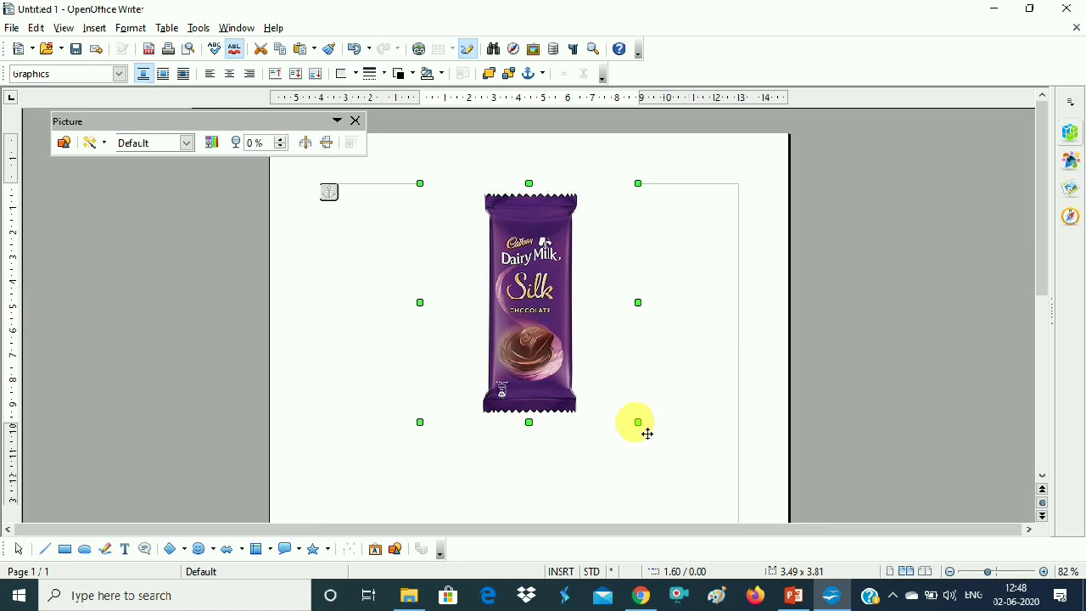
left_click_drag(638, 422, 683, 460)
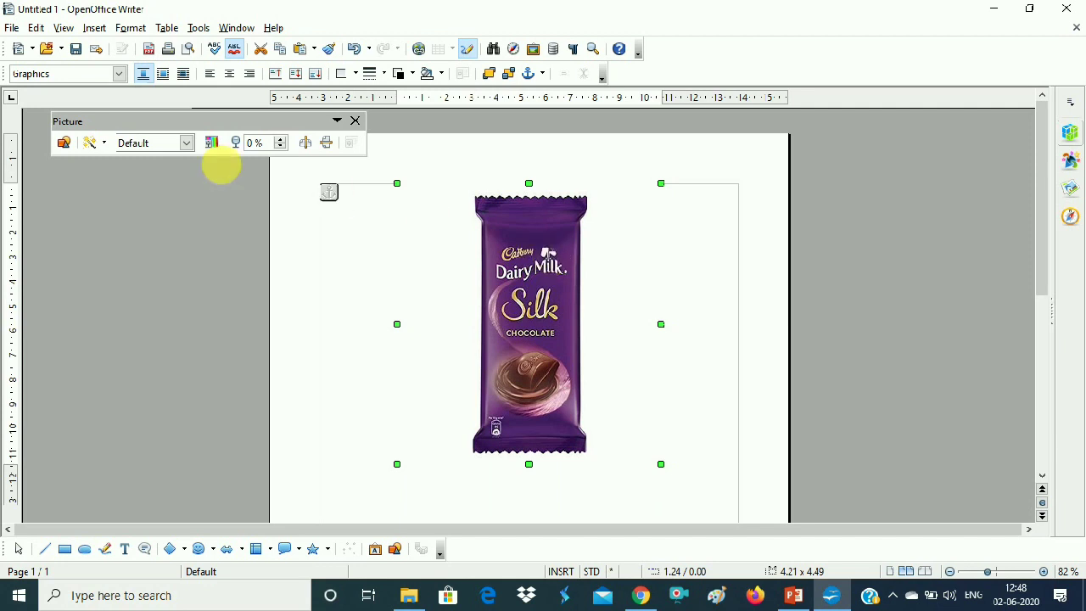
Replace the selected picture with the image file named download from the Desktop
left_click(63, 144)
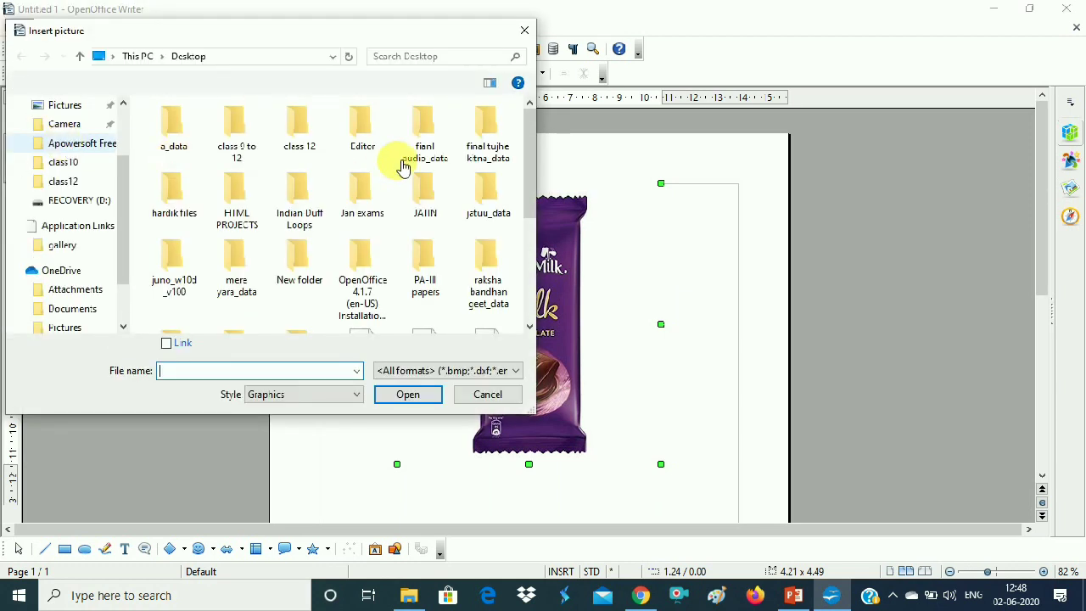
left_click_drag(528, 246, 533, 315)
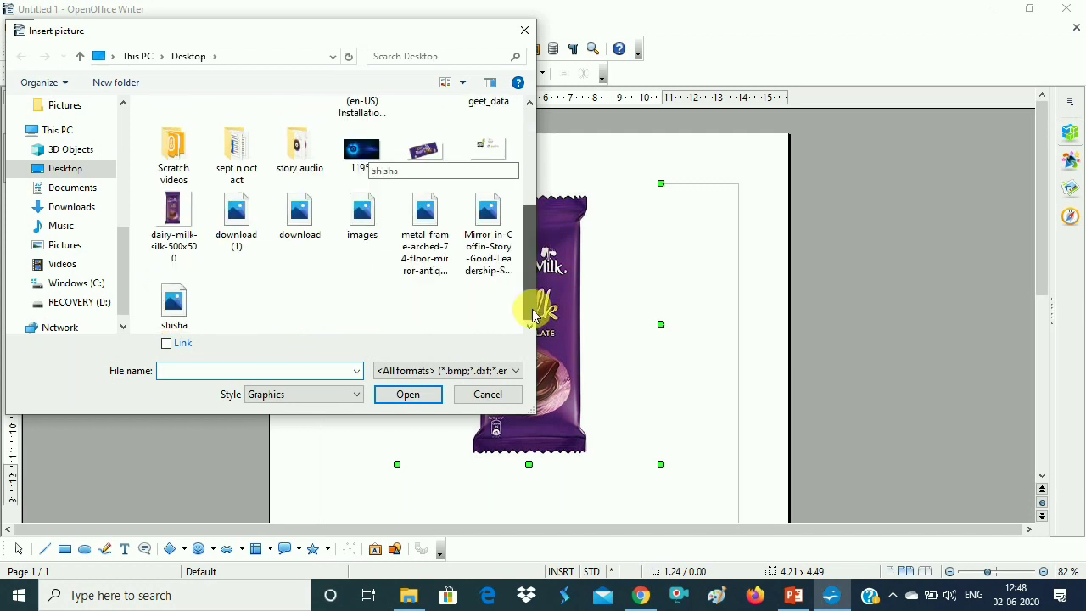
left_click(296, 223)
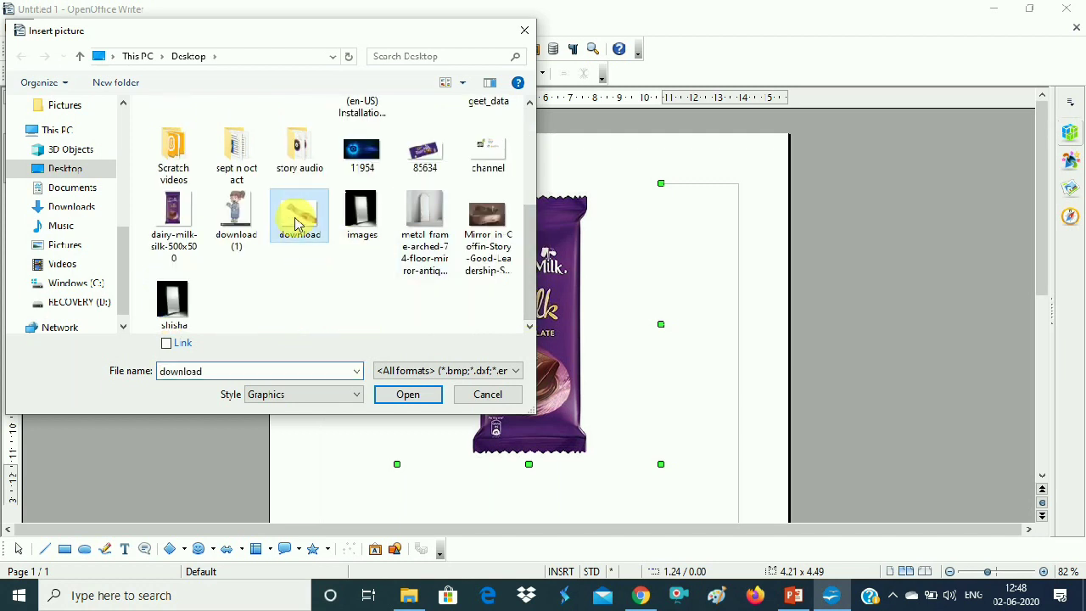
left_click(408, 394)
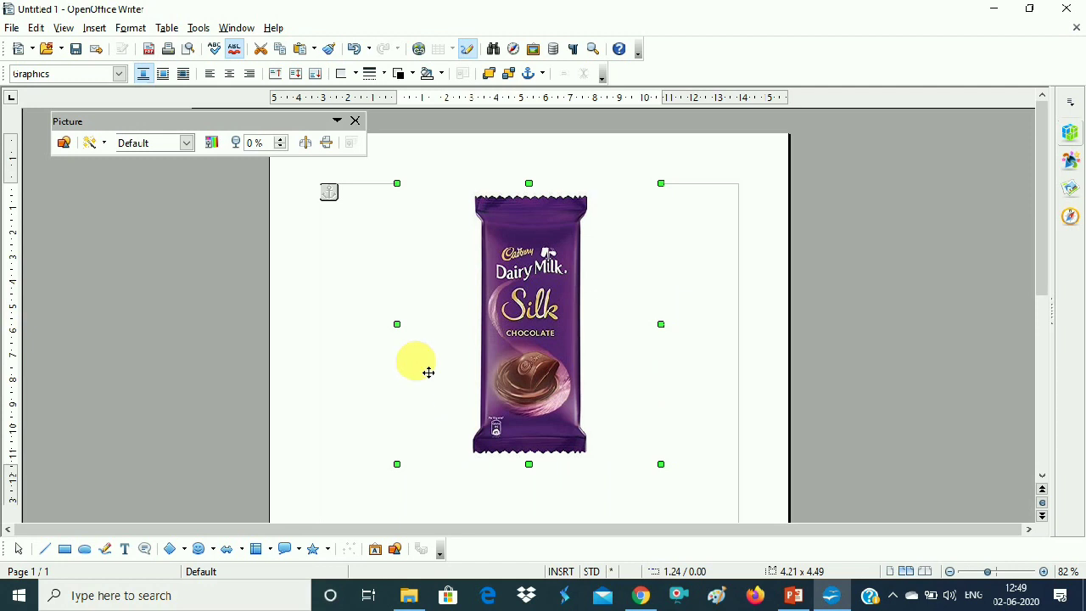
Apply the Invert filter to the chocolate bar picture and undo it
left_click(105, 144)
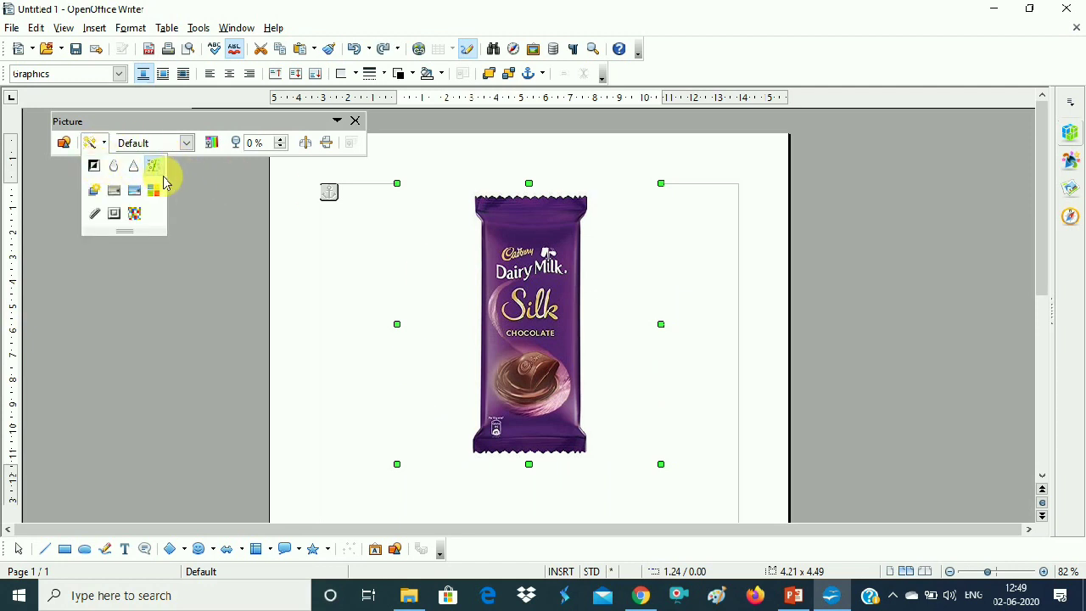
left_click(94, 166)
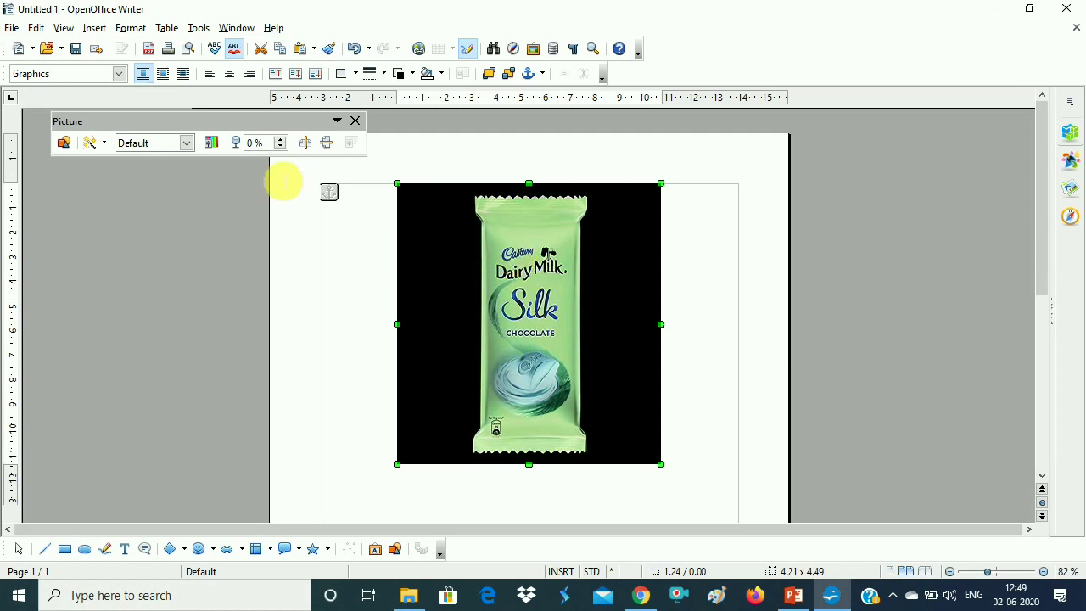
key("ctrl+z")
Try the Smooth filter on the picture, and undo it together with the earlier enlargement
left_click(103, 143)
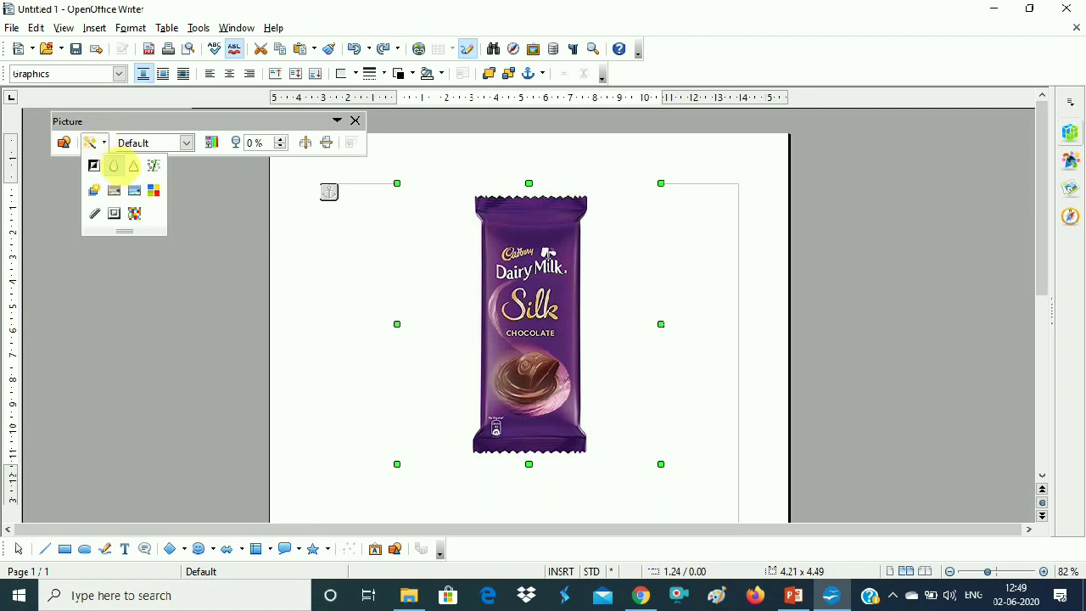
left_click(120, 169)
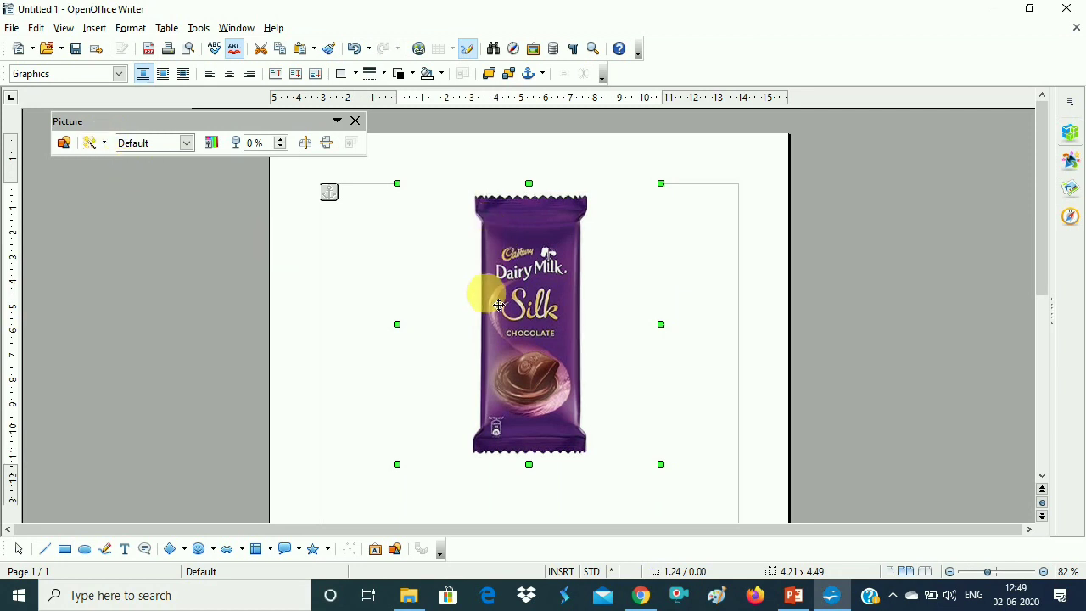
left_click(104, 145)
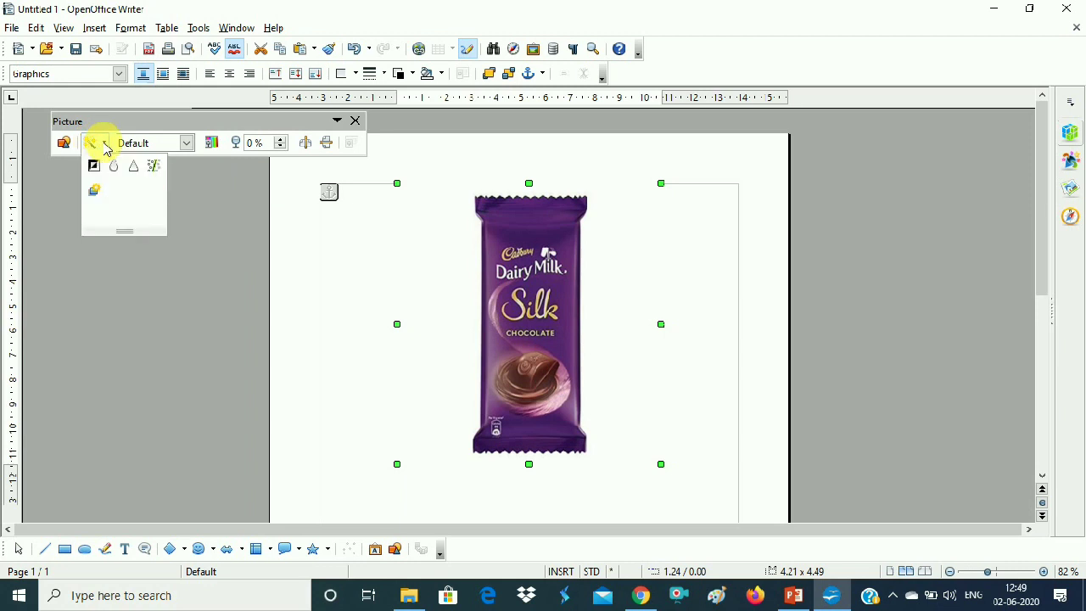
left_click(263, 333)
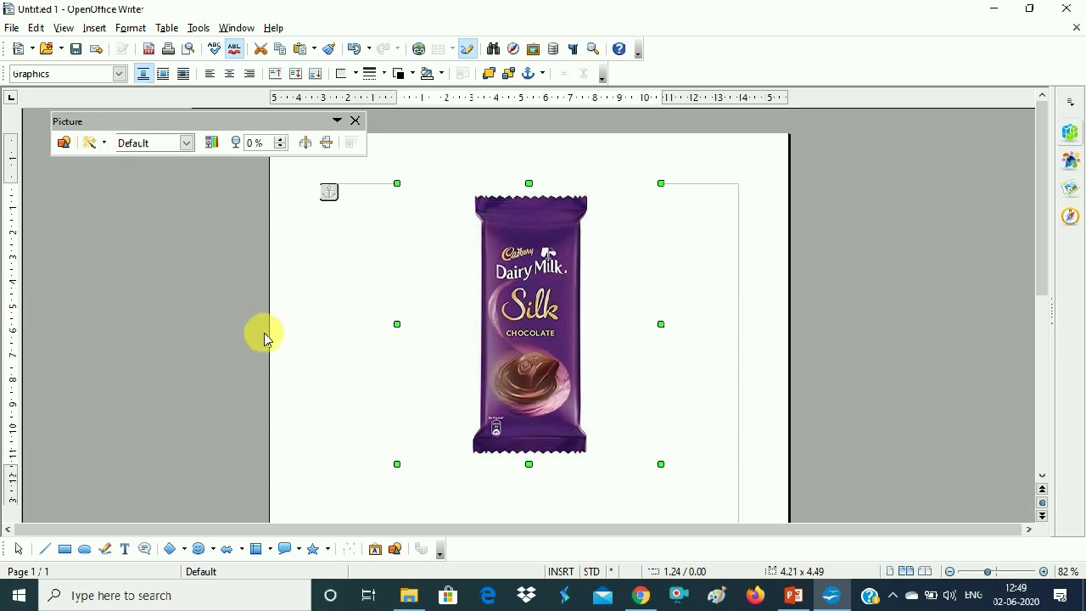
key("ctrl+z")
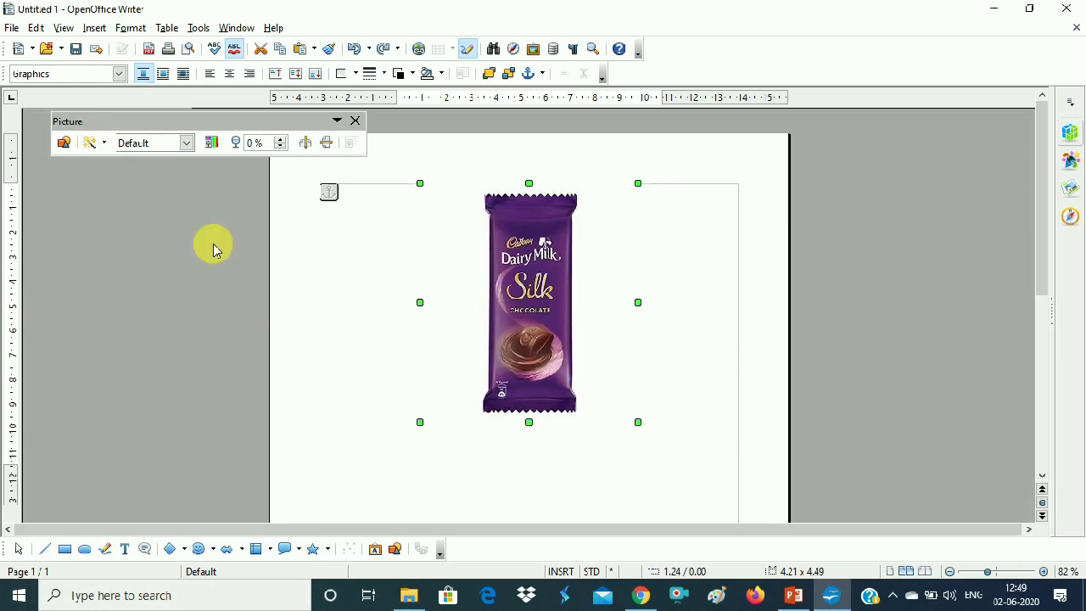
Try the Sharpen and Remove Noise filters on the chocolate bar picture
left_click(104, 145)
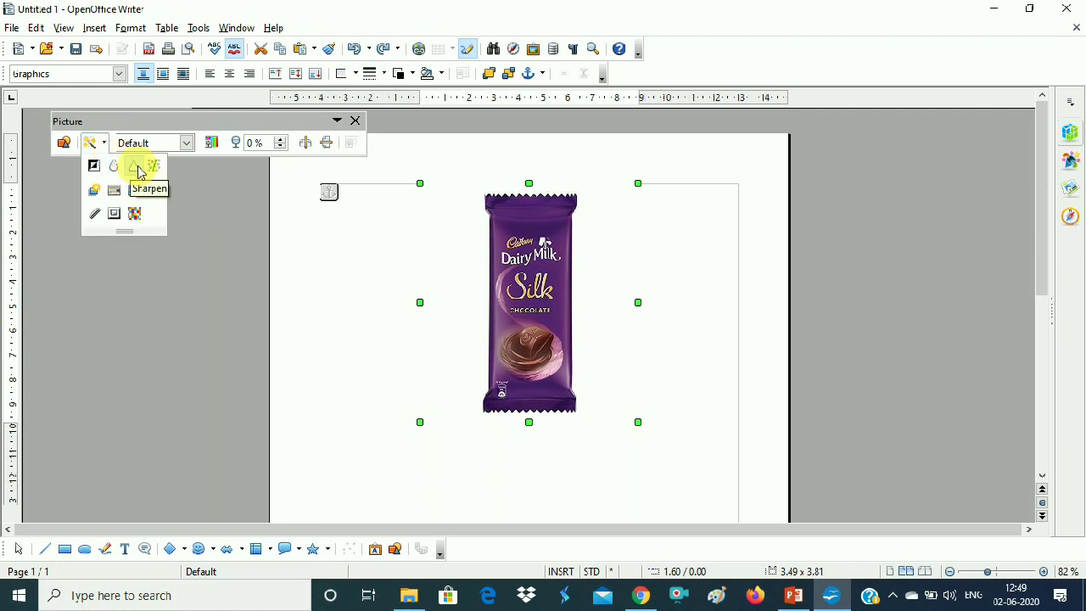
left_click(136, 168)
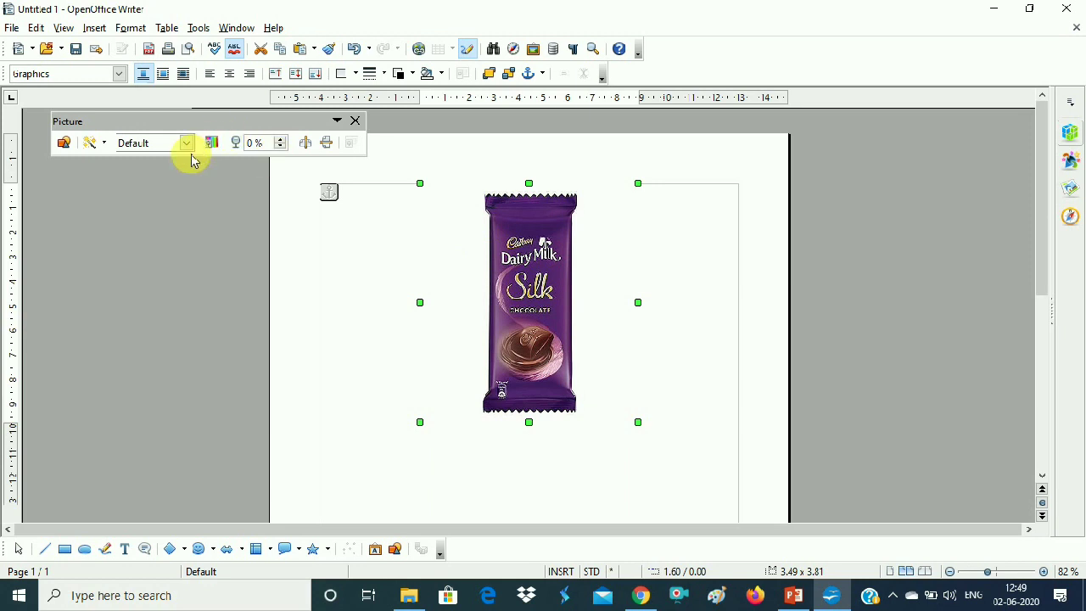
left_click(104, 143)
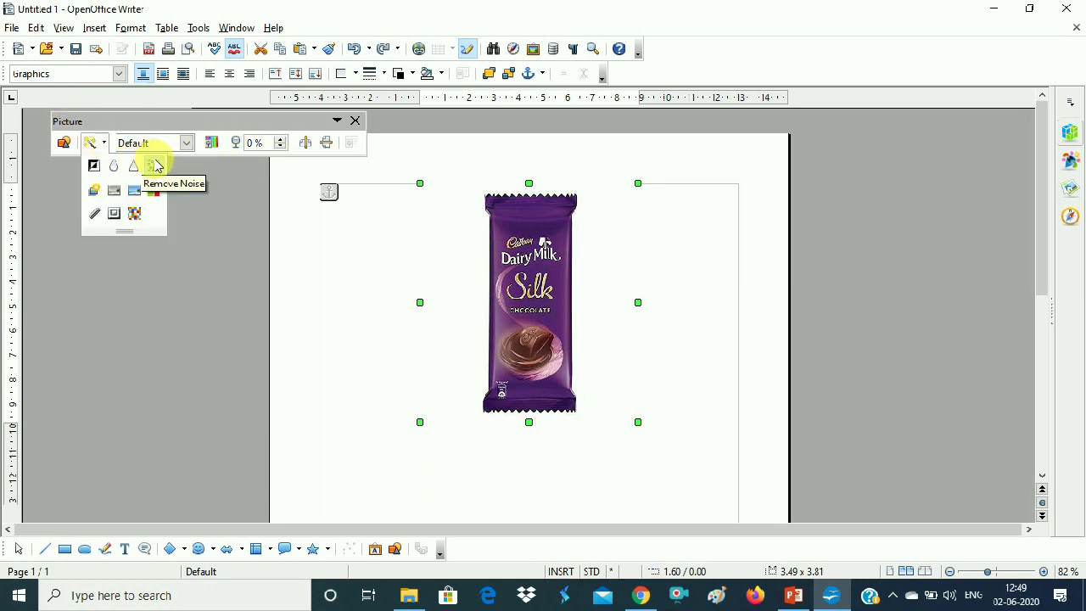
left_click(154, 166)
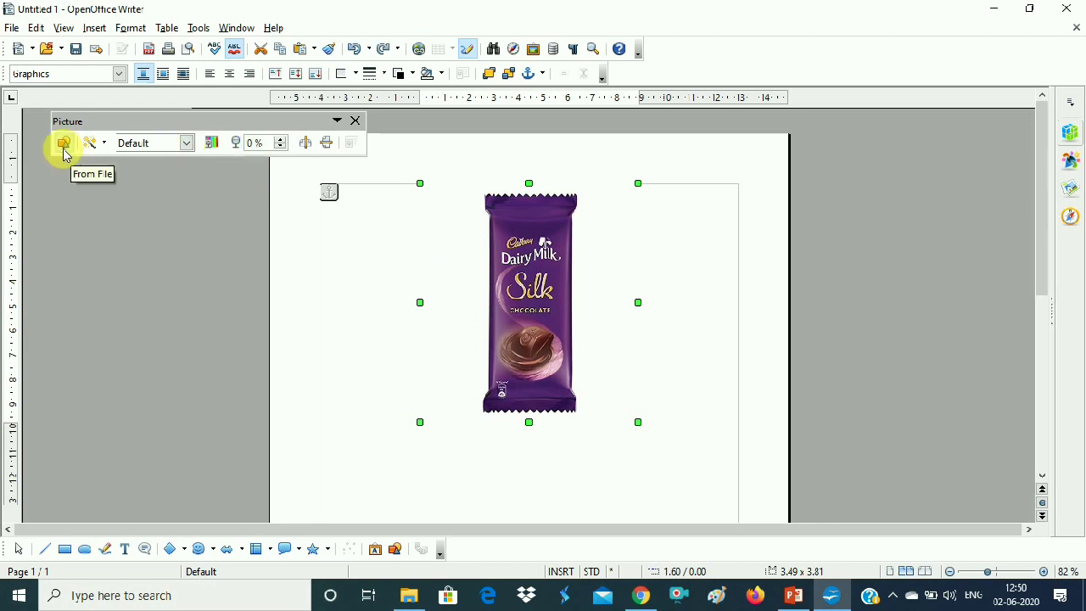
Apply the Solarization filter to the chocolate bar picture with a 56% threshold and Invert off, and undo it
left_click(90, 142)
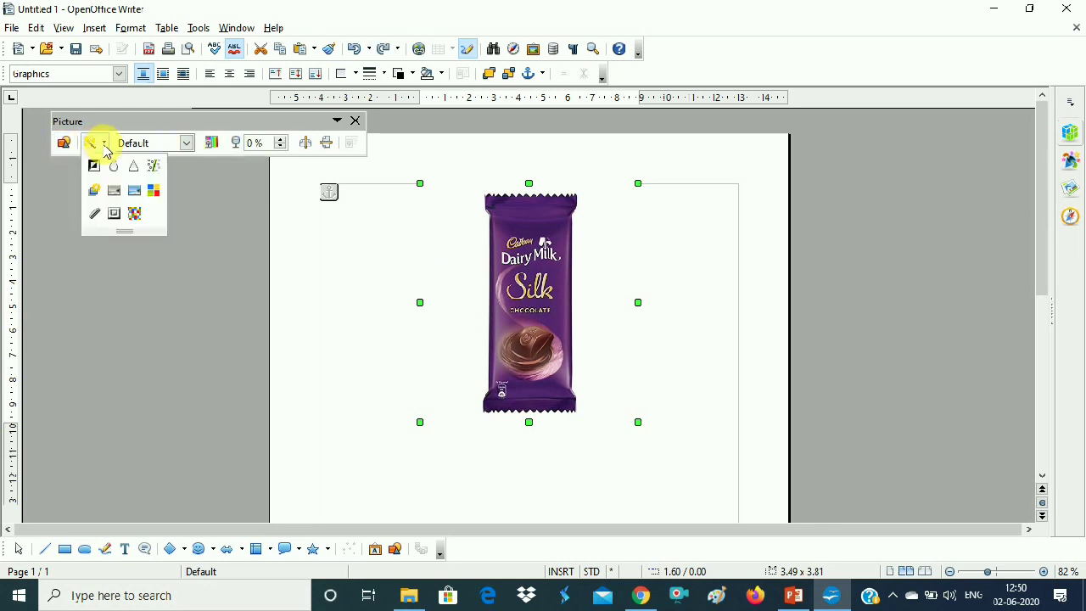
left_click(97, 193)
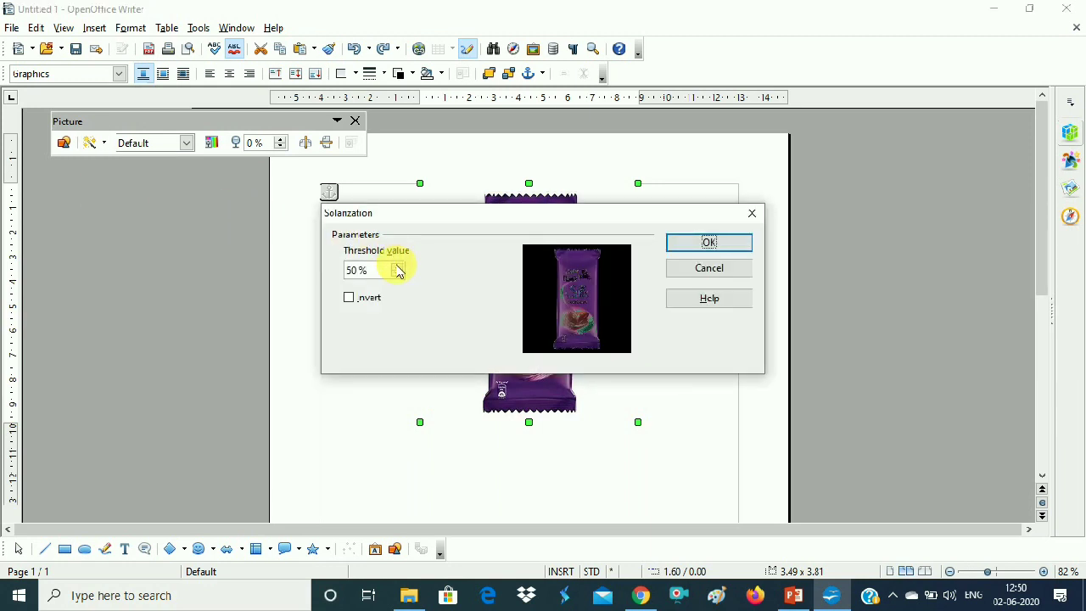
left_click(349, 298)
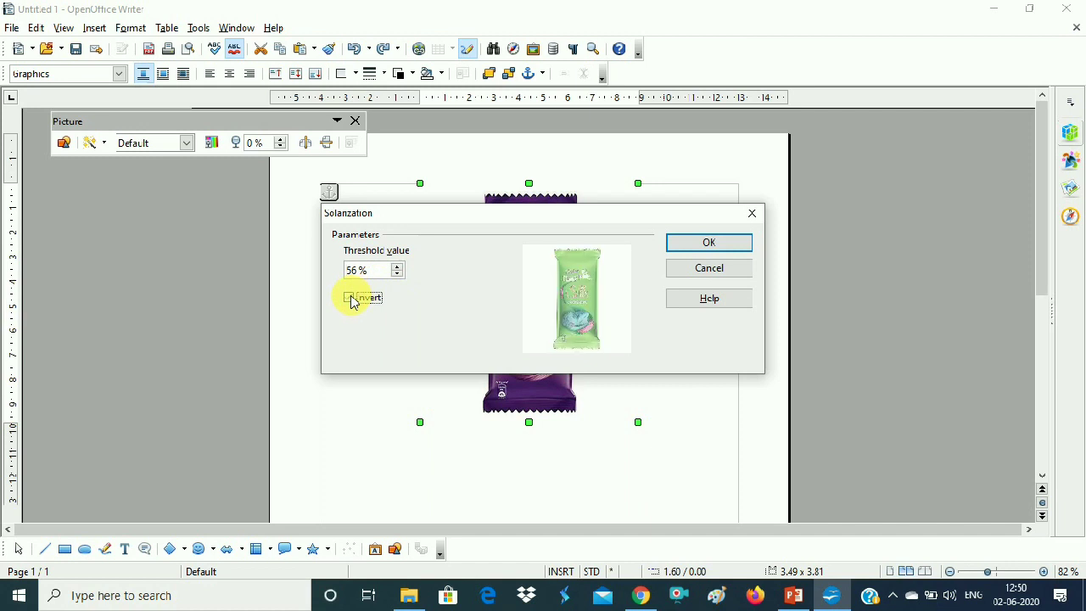
left_click(350, 298)
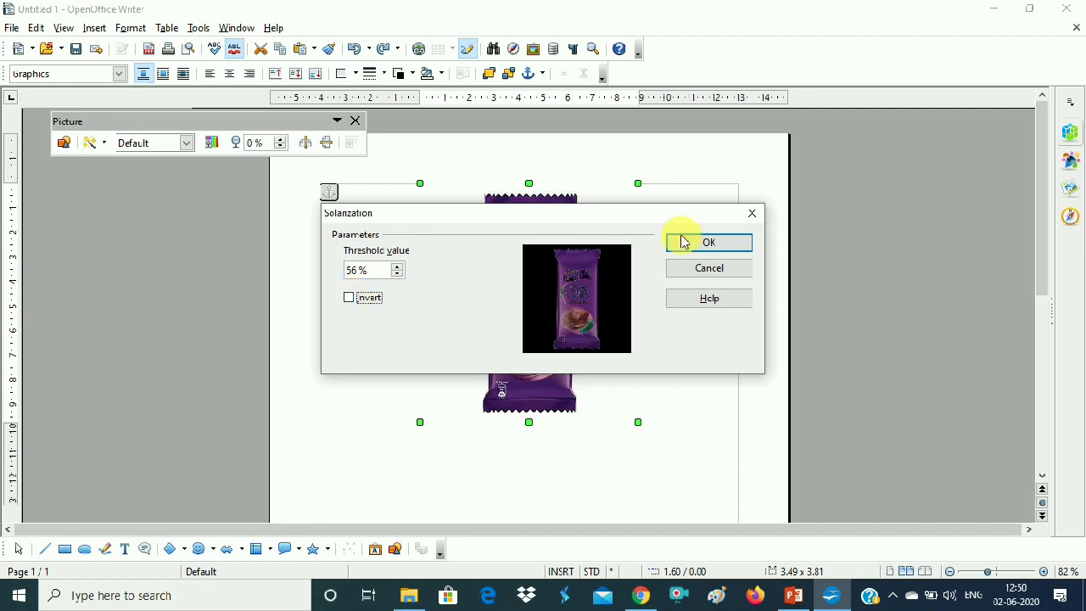
left_click(746, 243)
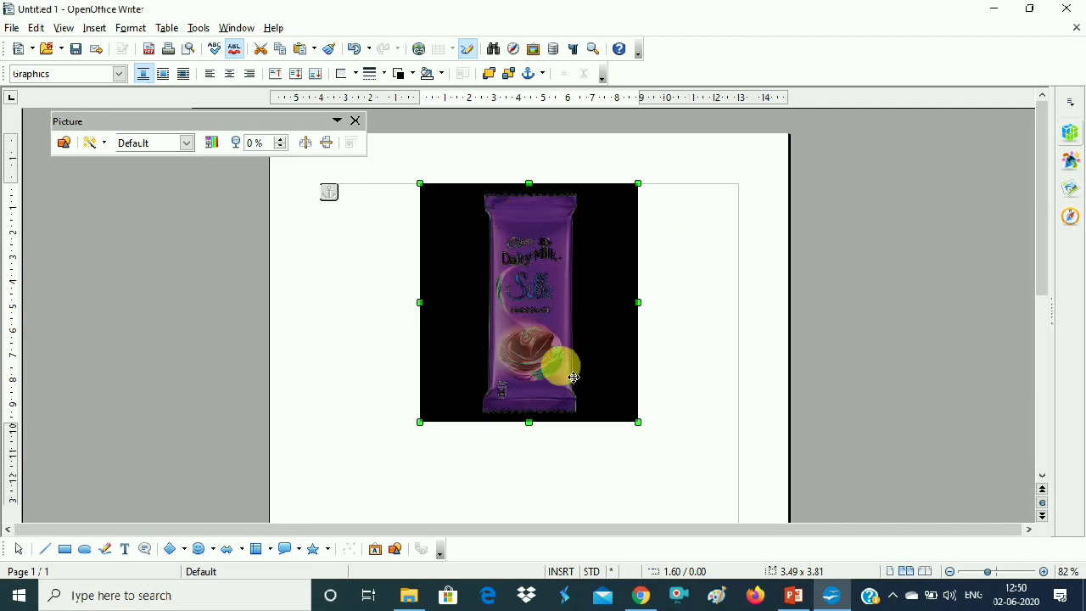
left_click(103, 146)
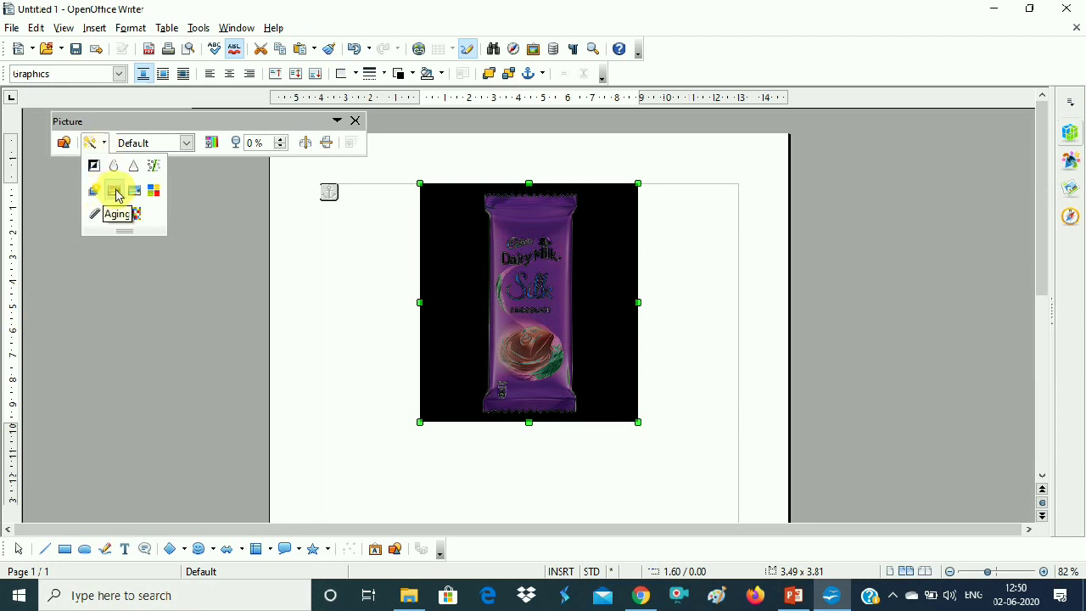
left_click(249, 329)
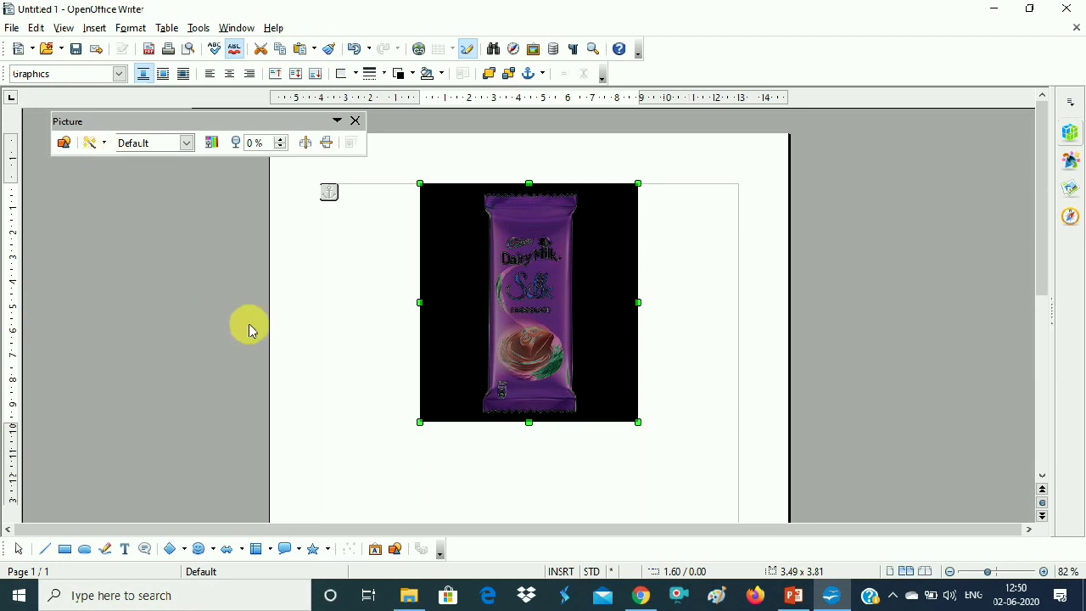
key("ctrl+z")
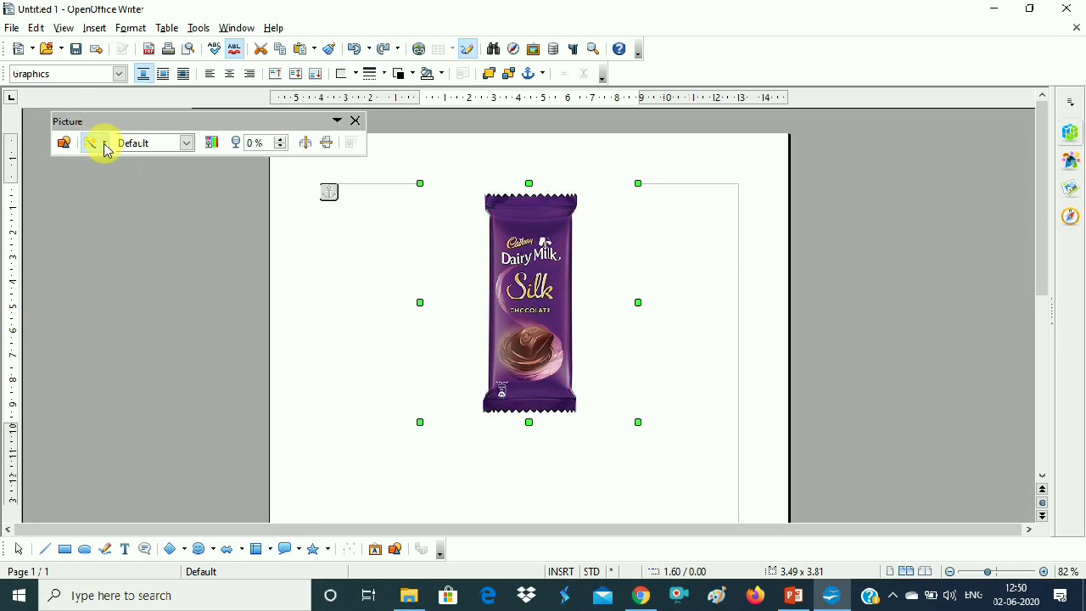
Apply the Aging filter to the chocolate bar picture with an aging degree of 21%, and undo it
left_click(98, 143)
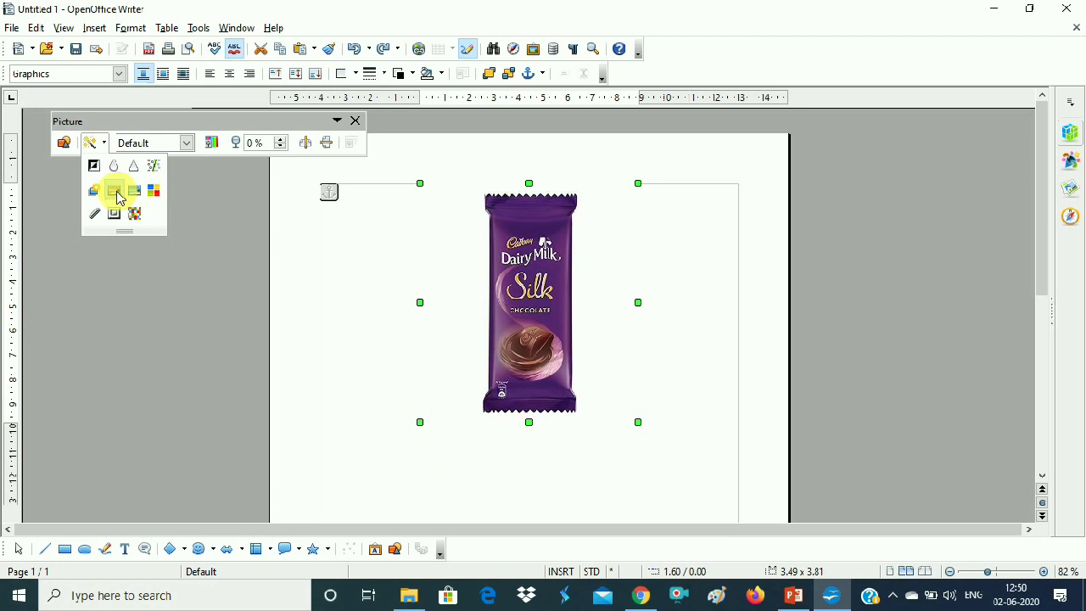
left_click(119, 198)
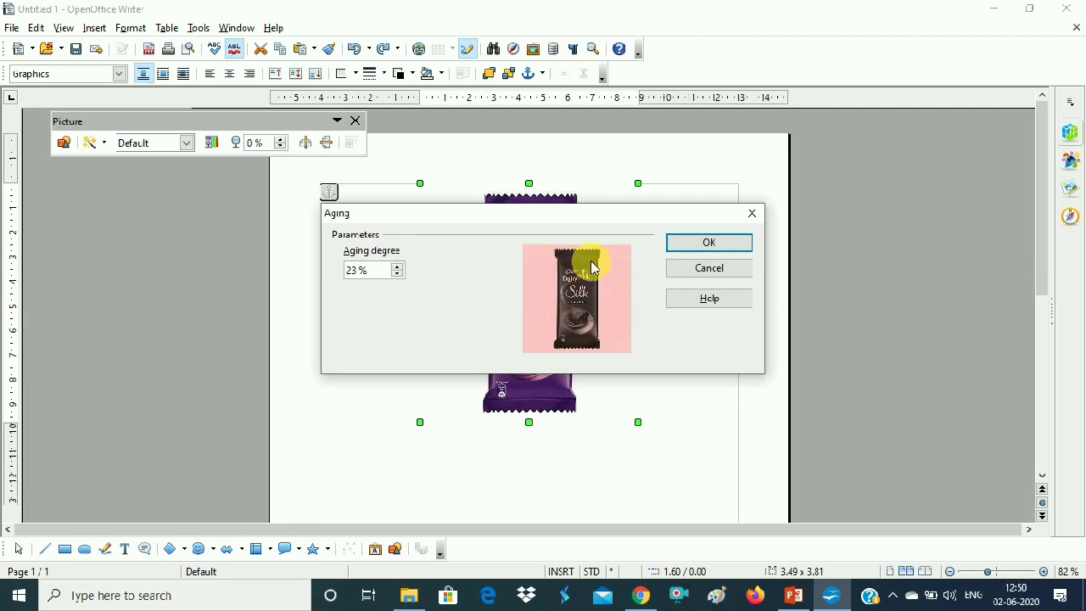
left_click(397, 267)
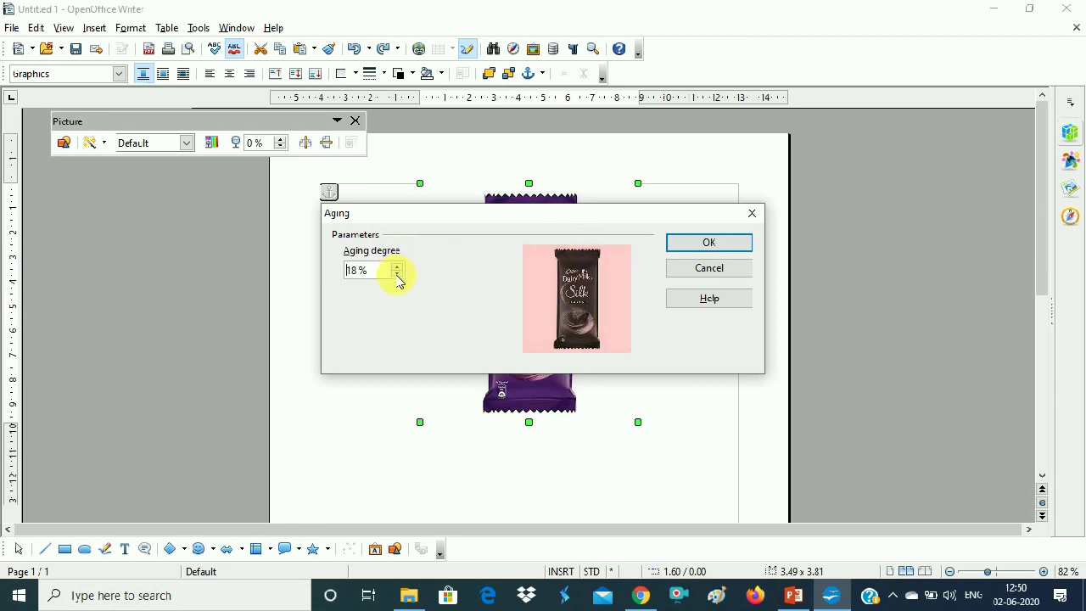
left_click(398, 274)
left_click(397, 274)
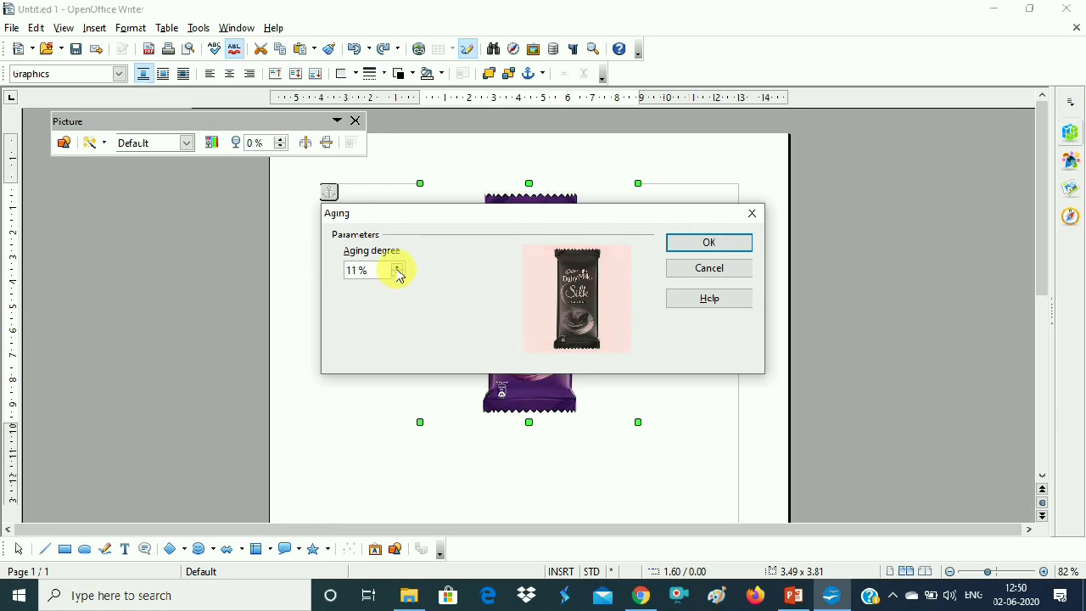
left_click(397, 267)
left_click(397, 266)
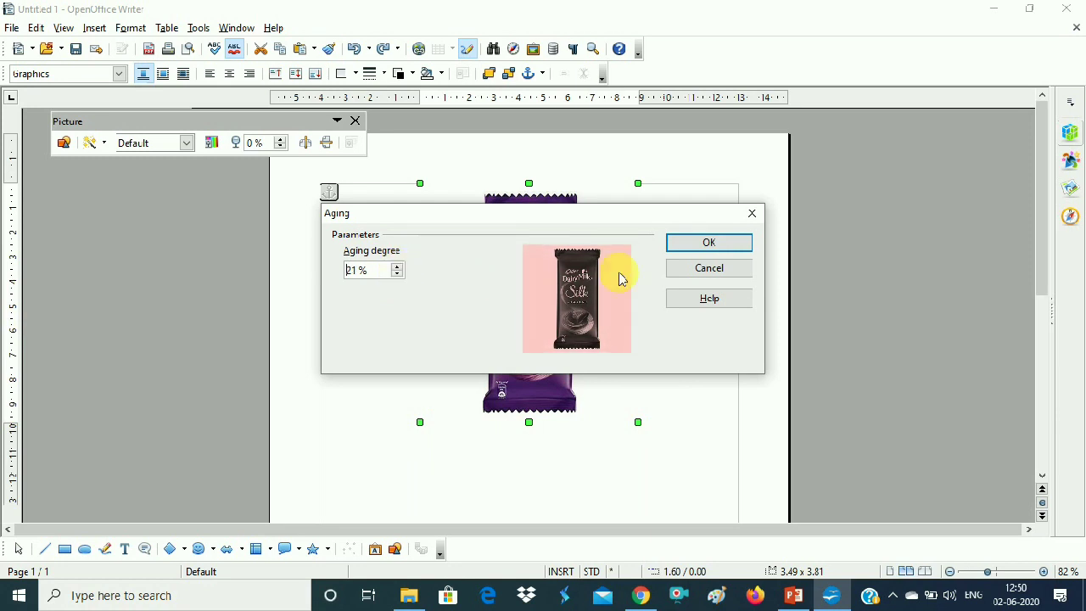
left_click(709, 243)
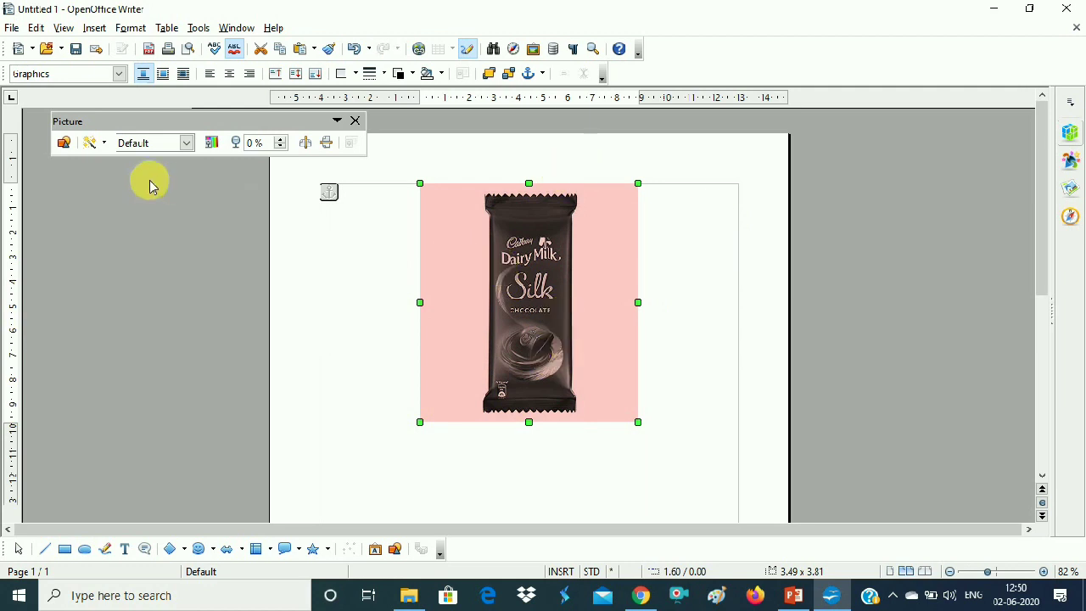
key("ctrl+z")
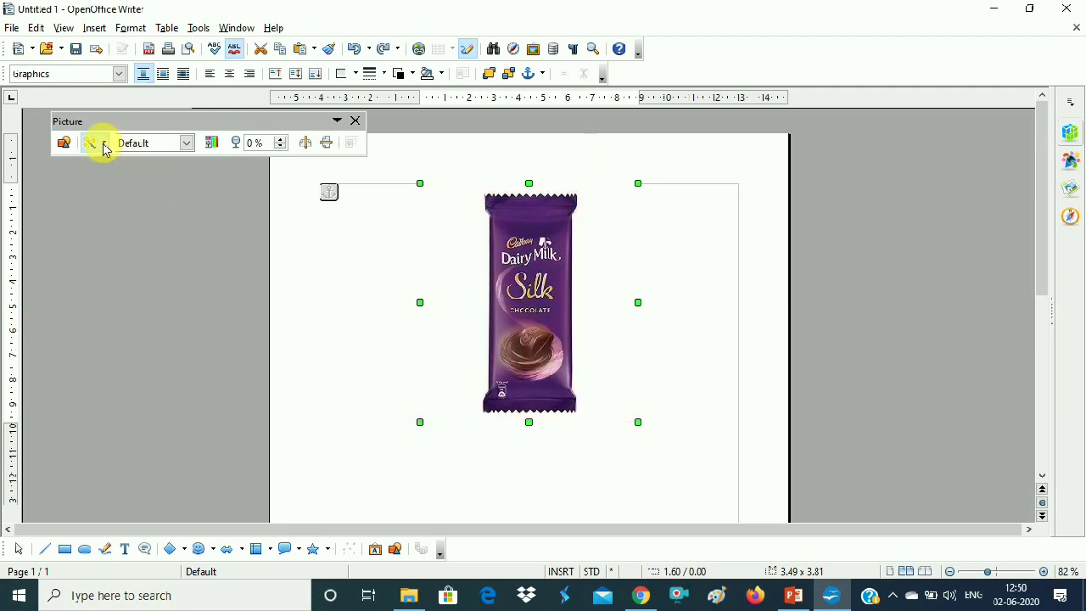
Apply the Posterize filter to the chocolate bar picture with 18 poster colors, and undo it
left_click(103, 144)
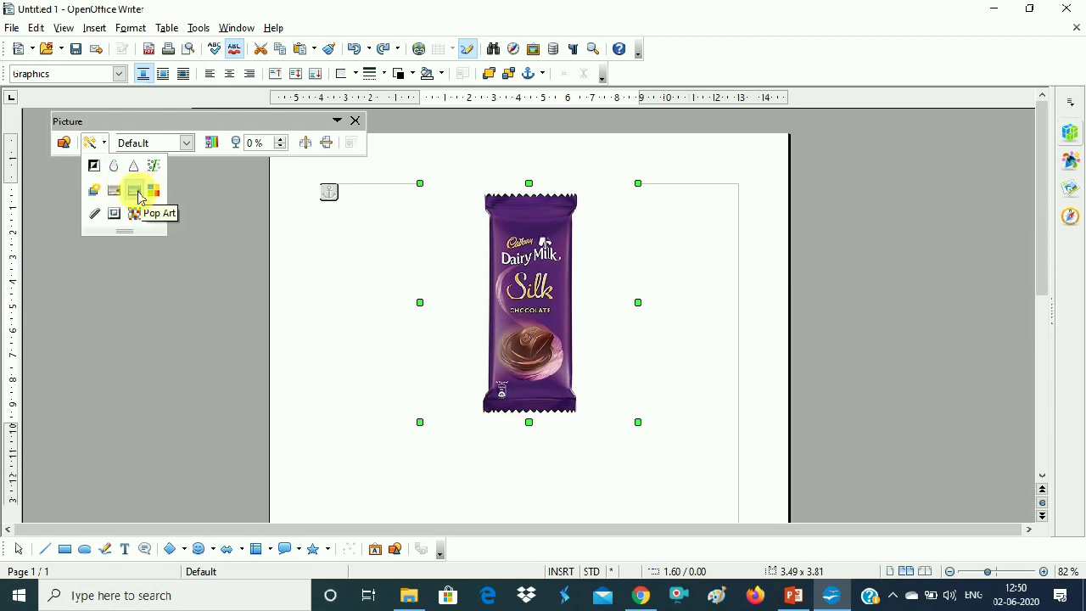
left_click(136, 194)
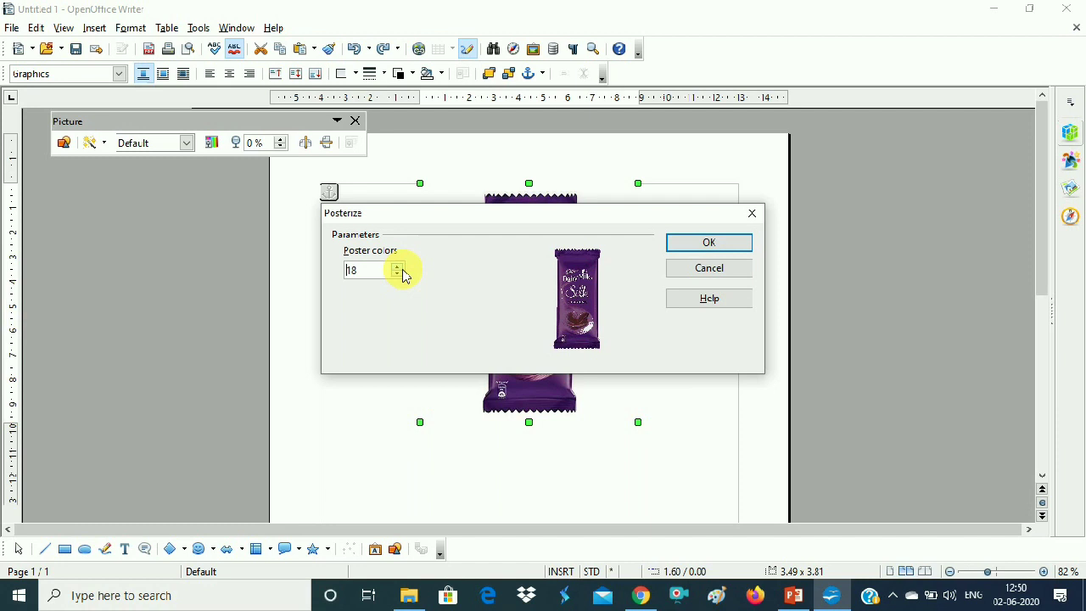
left_click(710, 243)
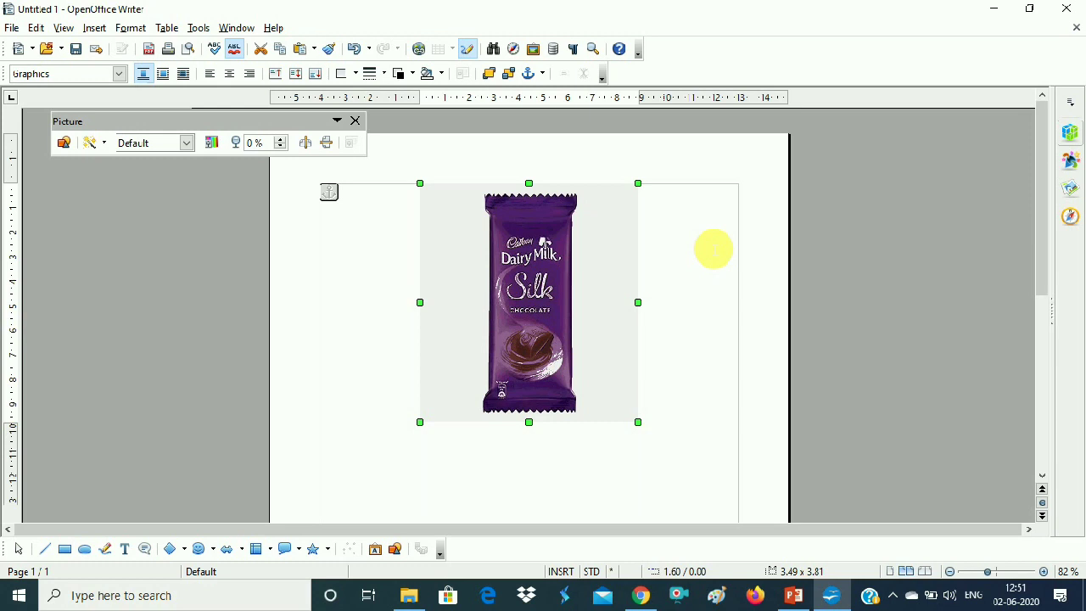
key("ctrl+z")
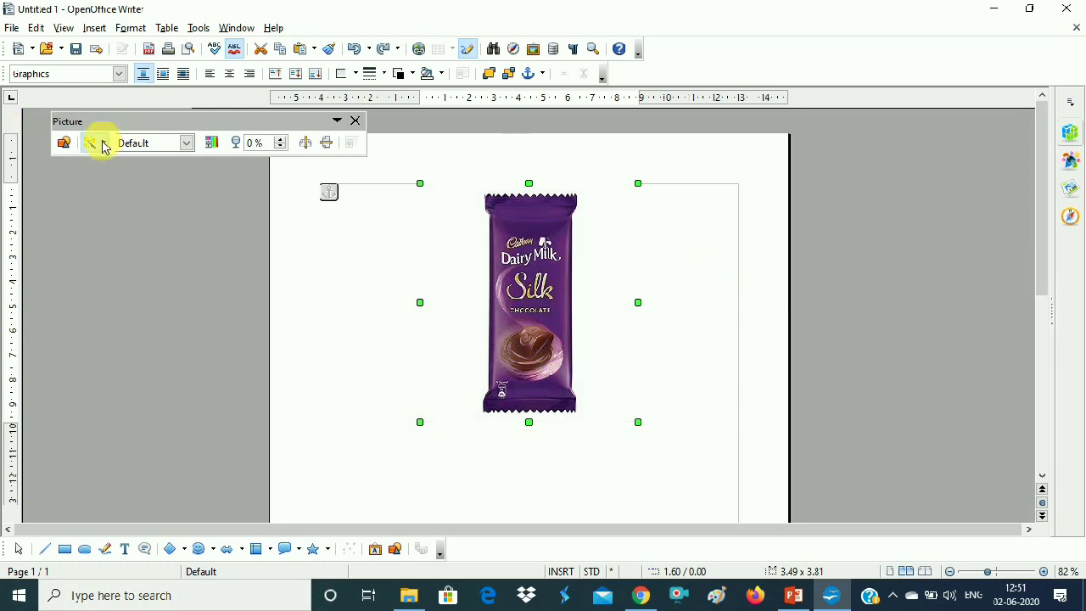
Try the Pop Art and Charcoal Sketch filters on the chocolate bar picture, undoing each one
left_click(102, 146)
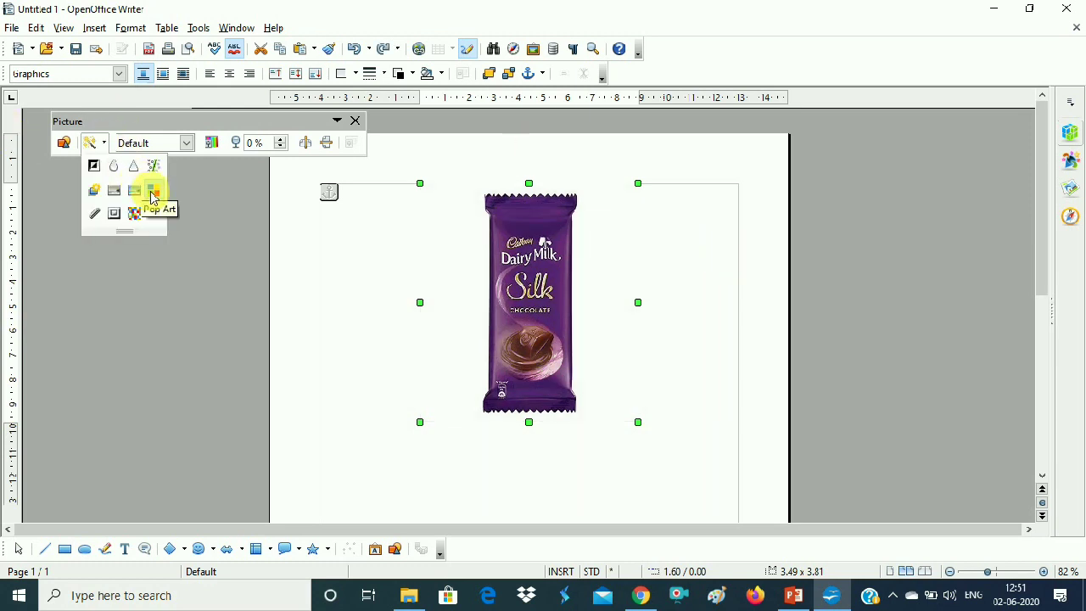
left_click(153, 196)
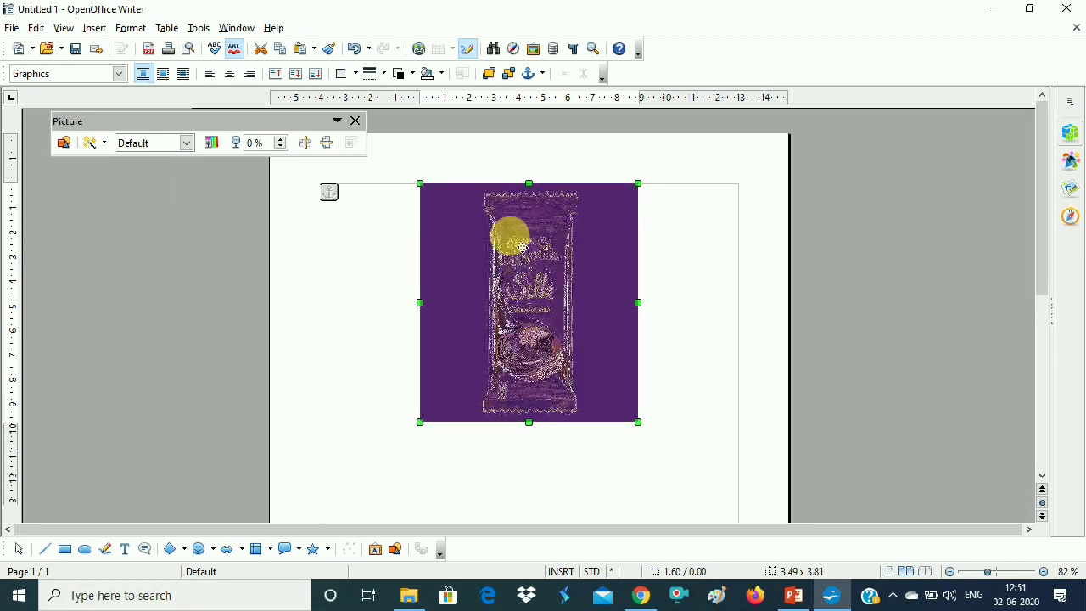
key("ctrl+z")
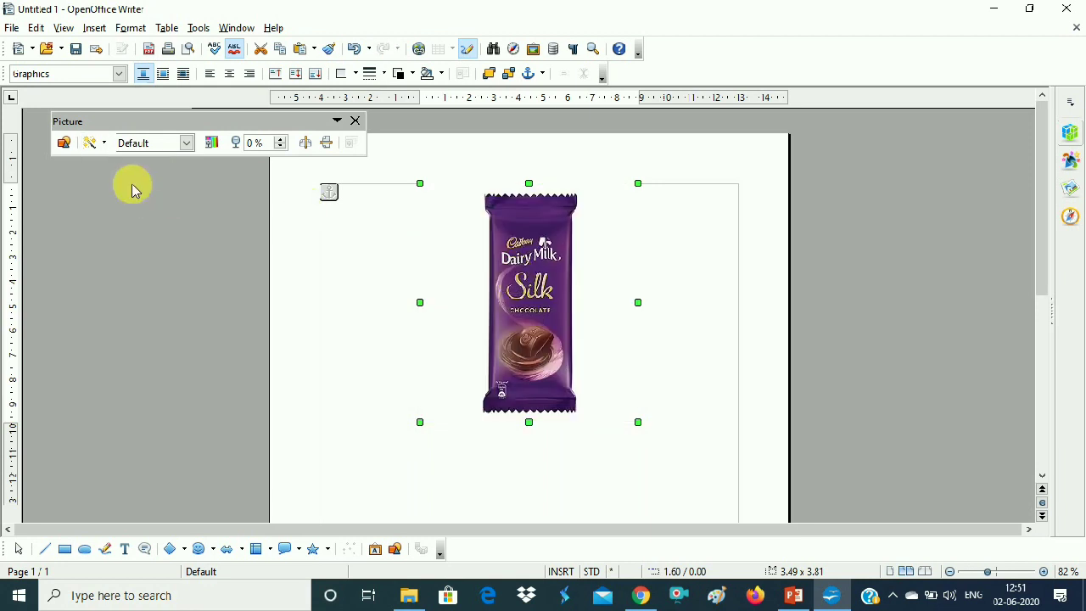
left_click(106, 145)
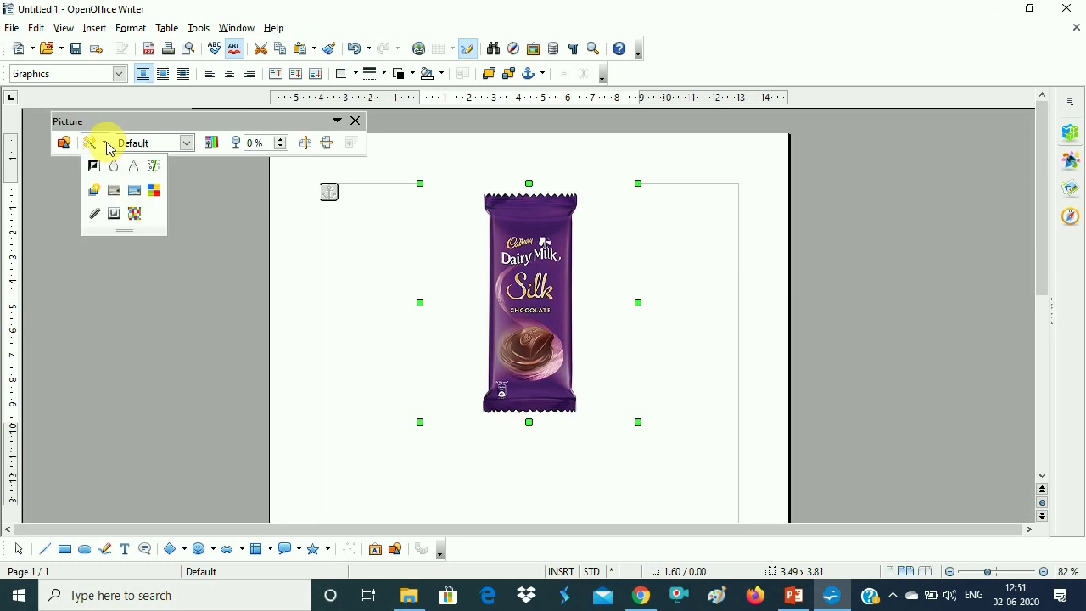
left_click(94, 216)
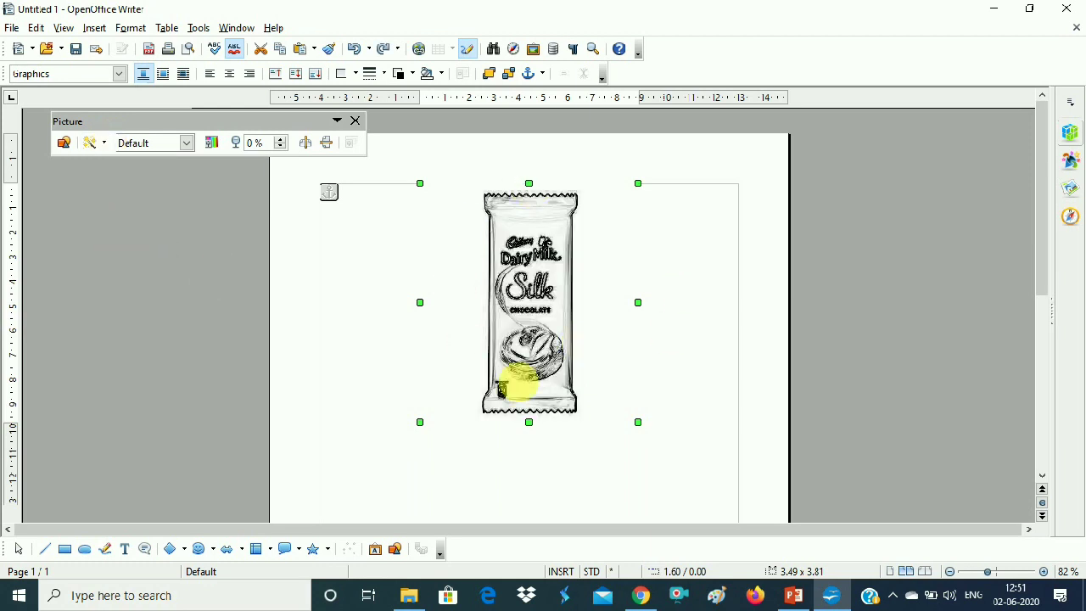
key("ctrl+z")
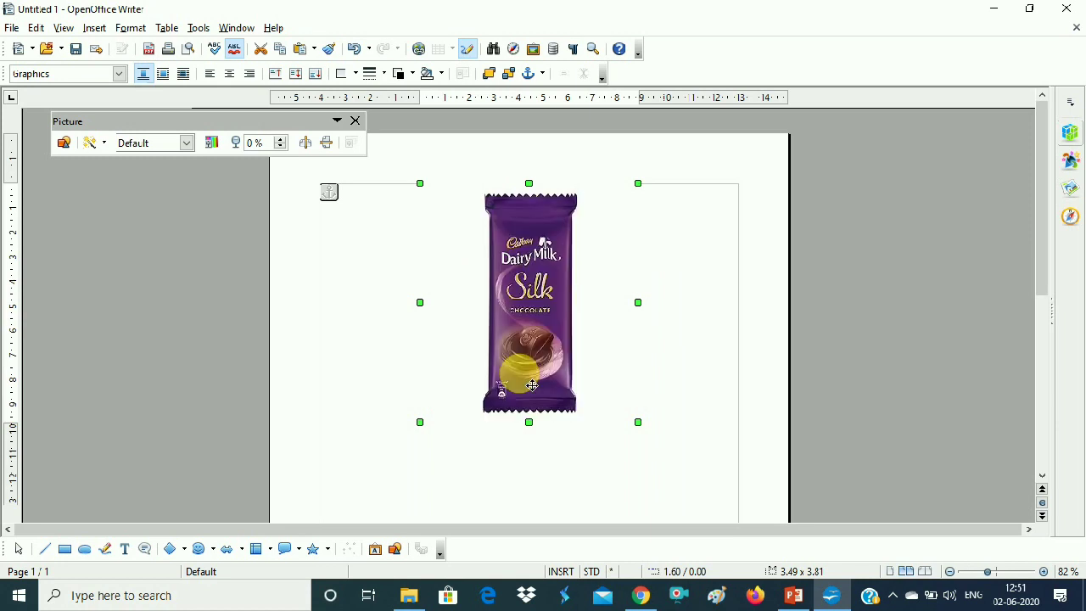
Apply the Relief filter to the chocolate bar picture with the light source at the middle left, and undo it
left_click(100, 144)
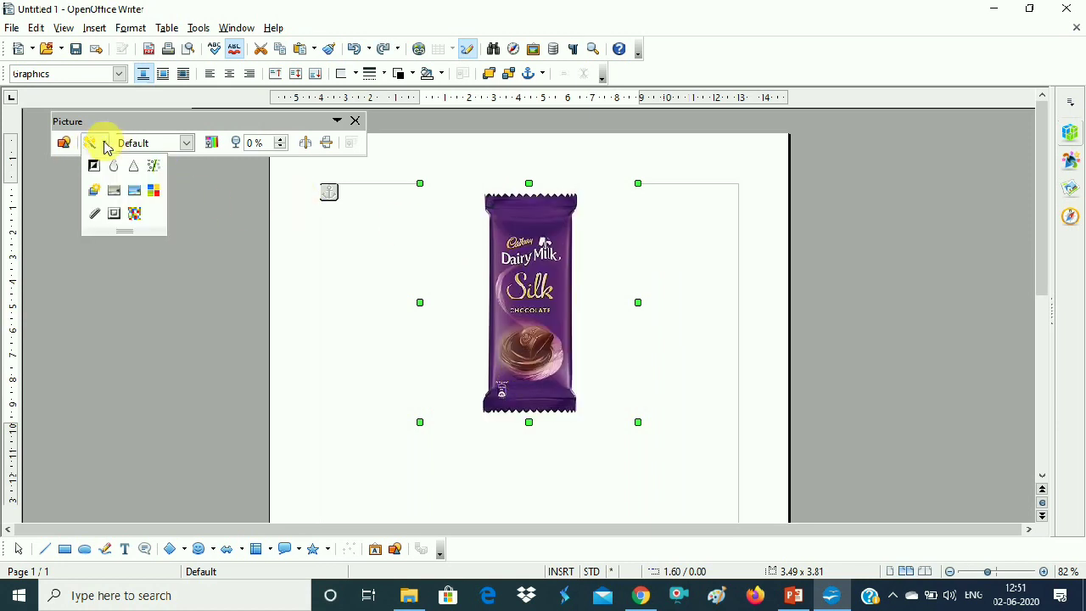
left_click(128, 215)
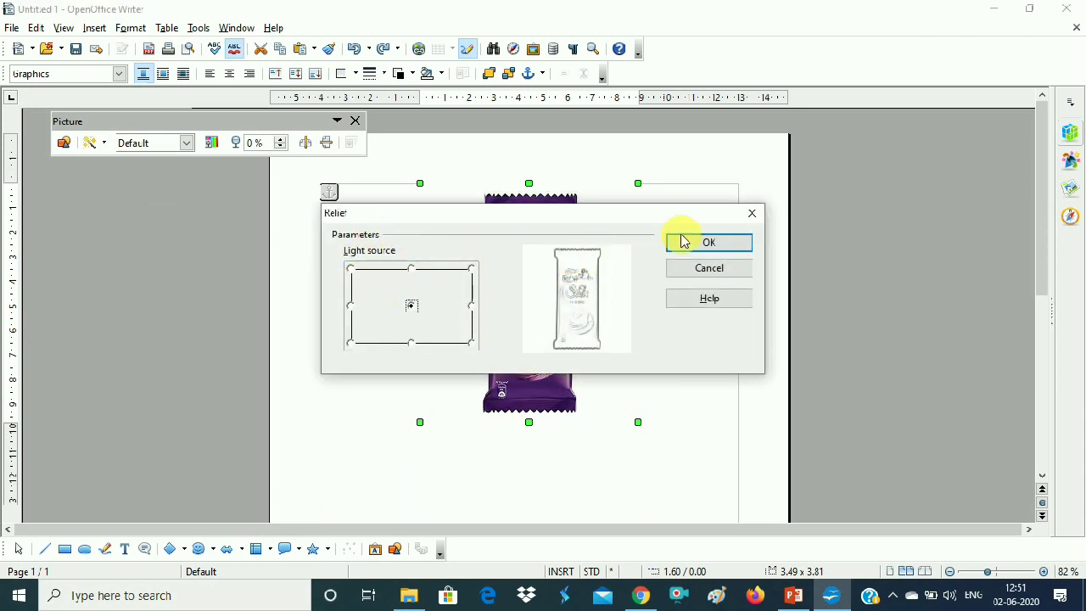
left_click(470, 306)
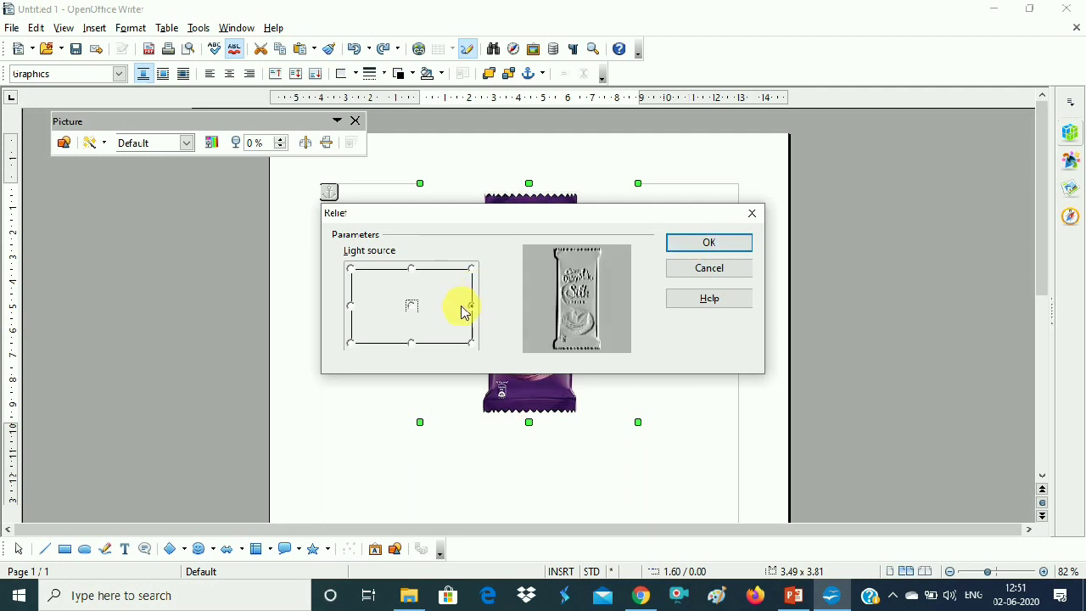
left_click(348, 307)
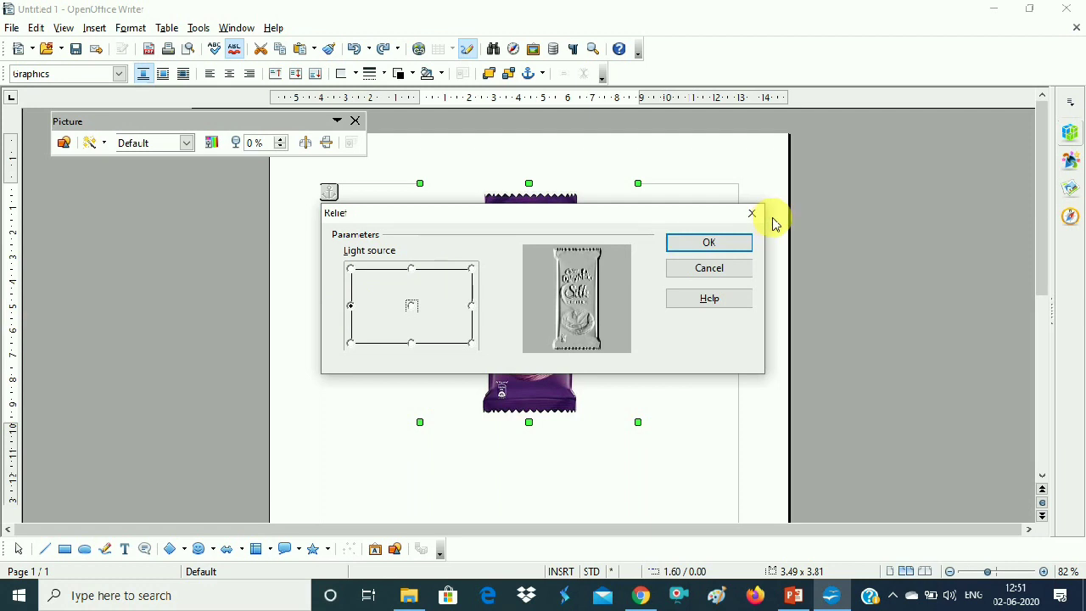
left_click(721, 247)
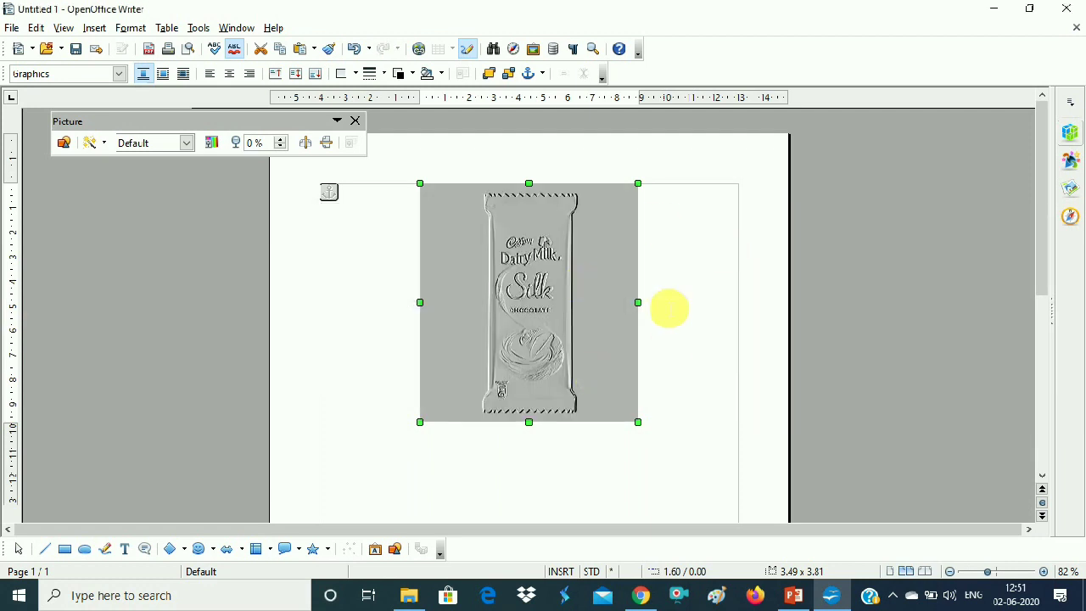
key("ctrl+z")
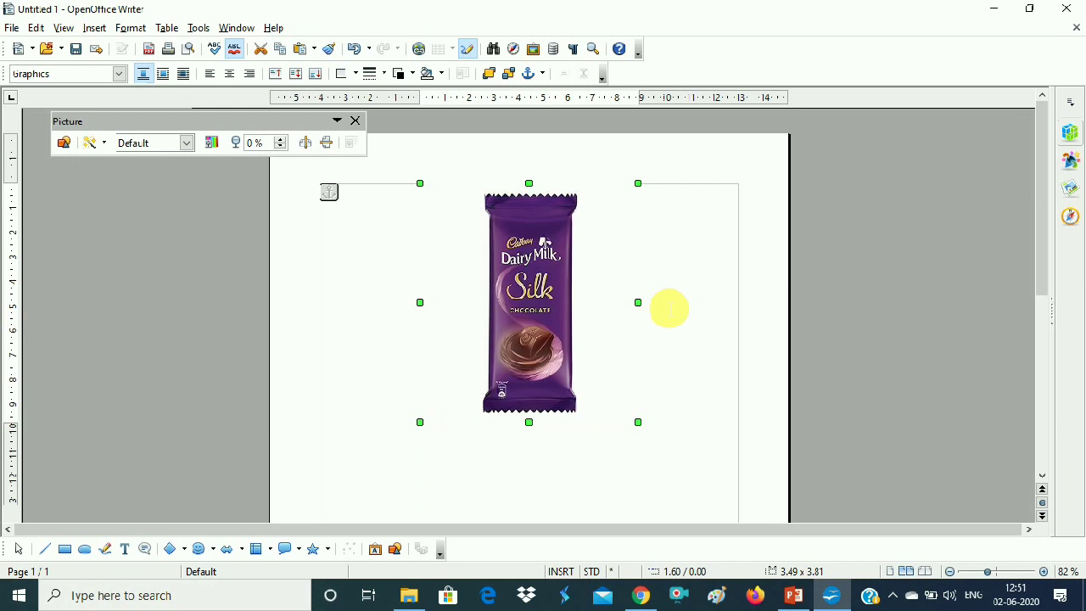
Apply the Mosaic filter to the chocolate bar picture with increased tile width and height, and undo it
left_click(103, 143)
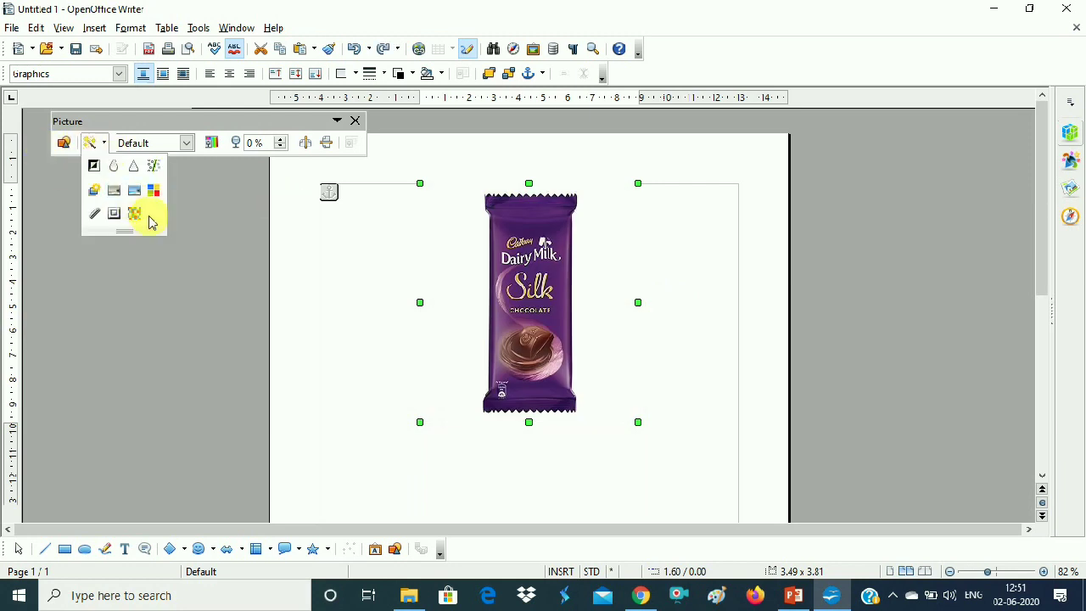
left_click(136, 217)
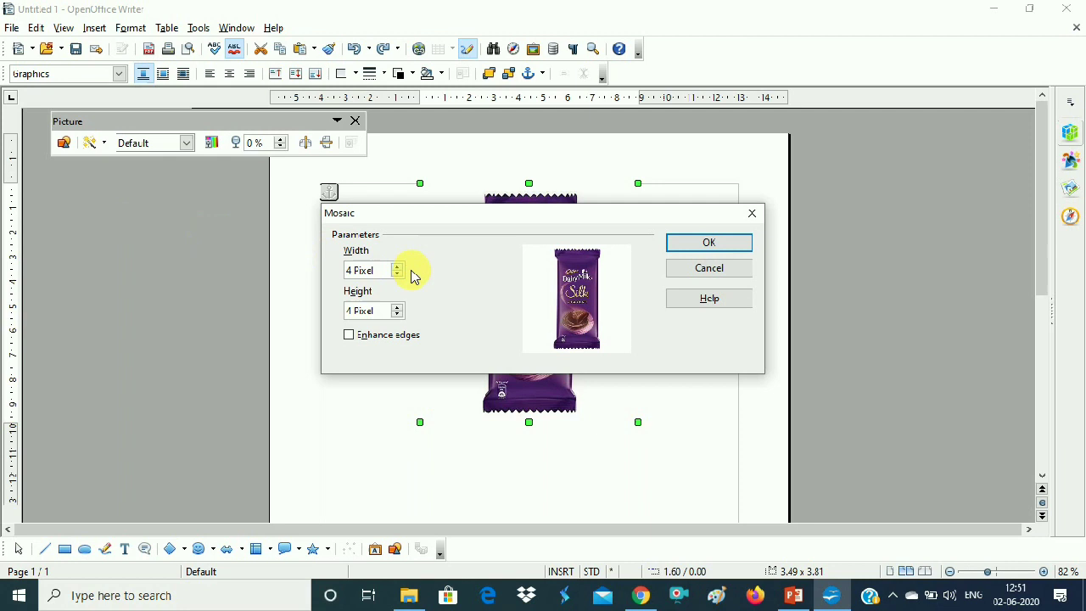
left_click(397, 266)
left_click(397, 308)
left_click(684, 256)
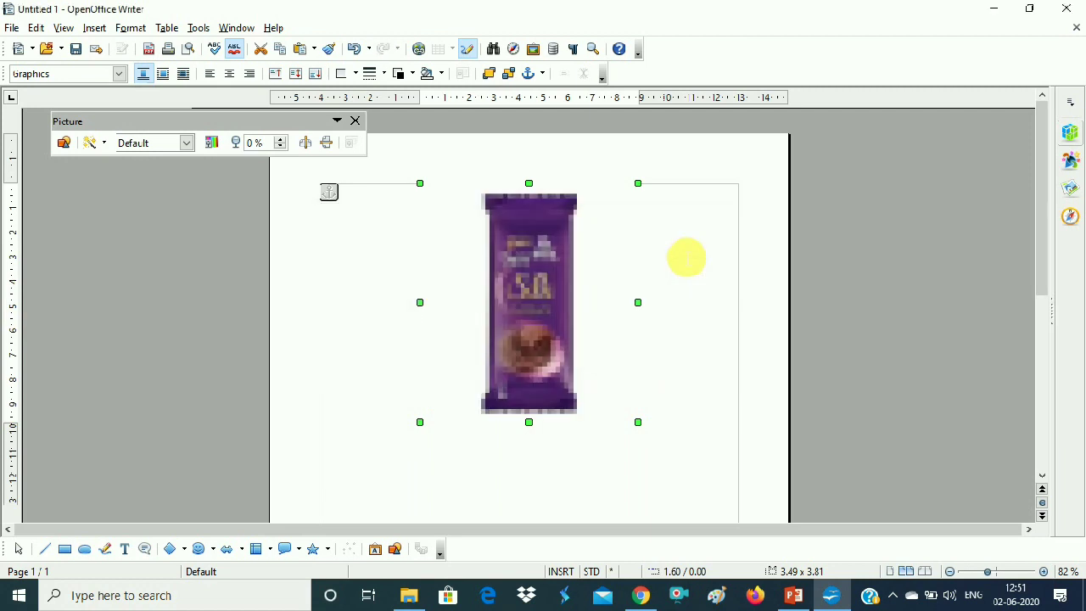
key("ctrl+z")
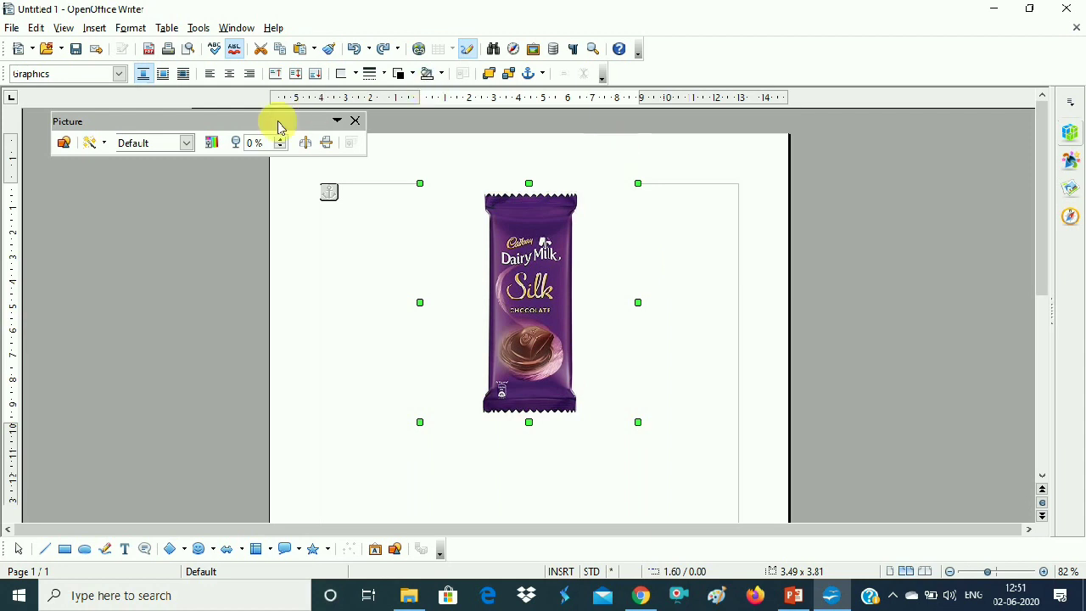
Try the Grayscale, Black/White and Watermark graphics modes on the chocolate bar picture, and set the mode back to Default
left_click(186, 143)
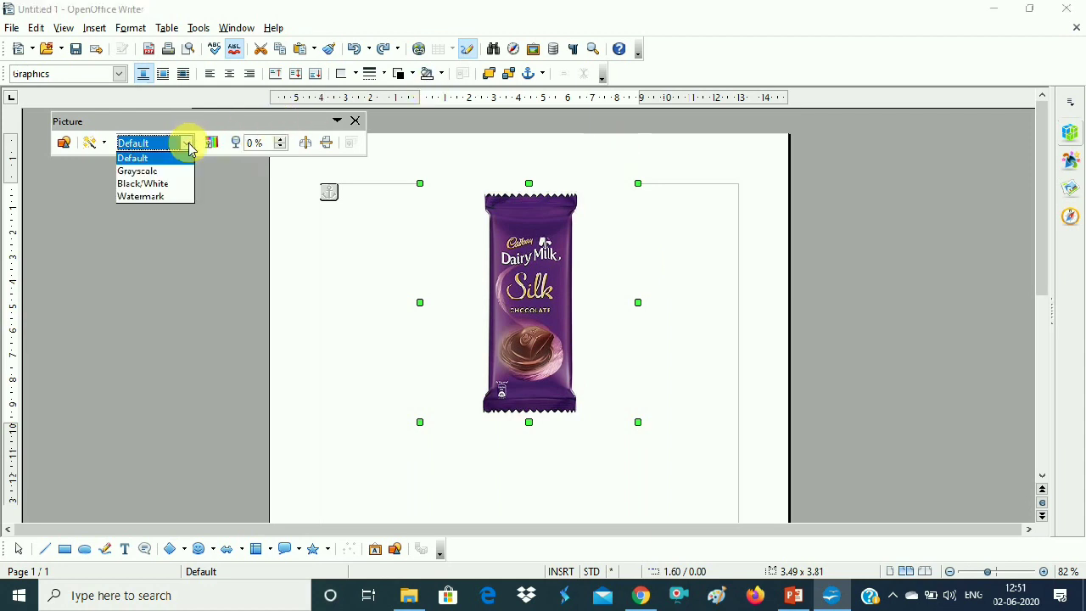
left_click(188, 146)
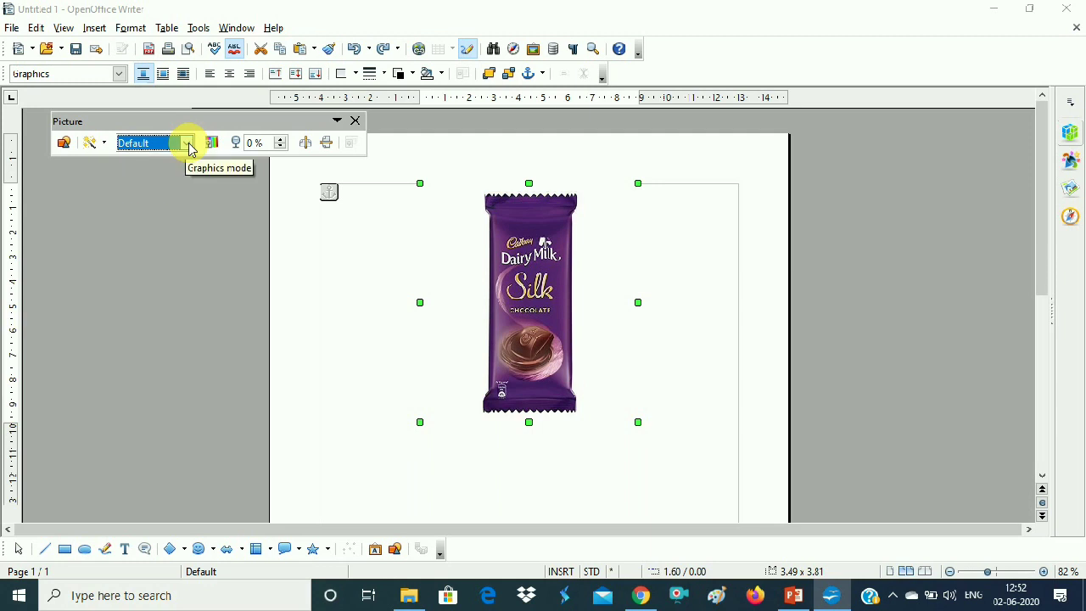
left_click(186, 145)
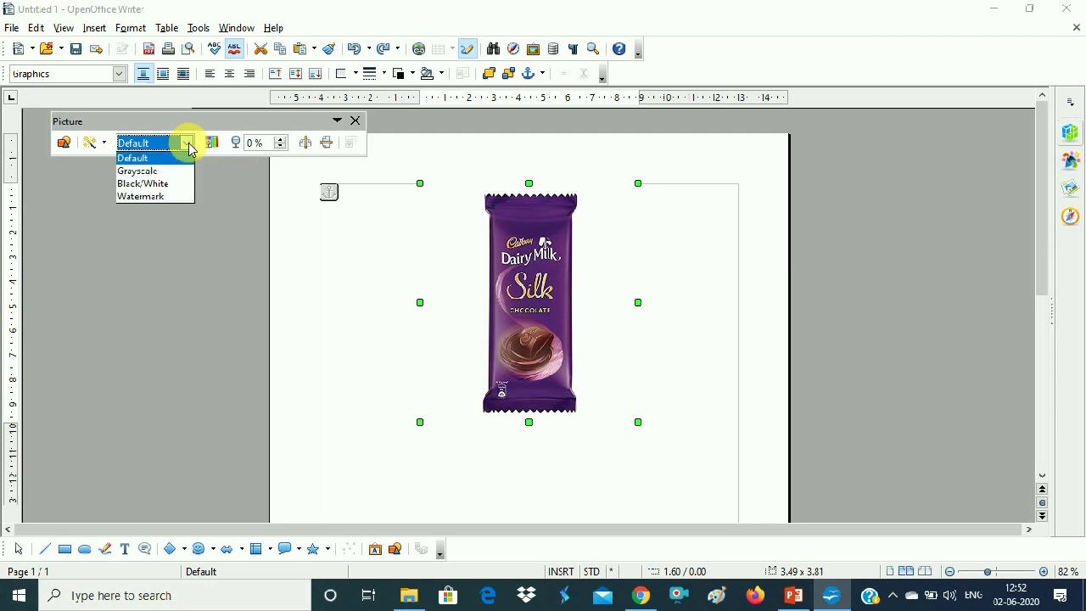
left_click(176, 173)
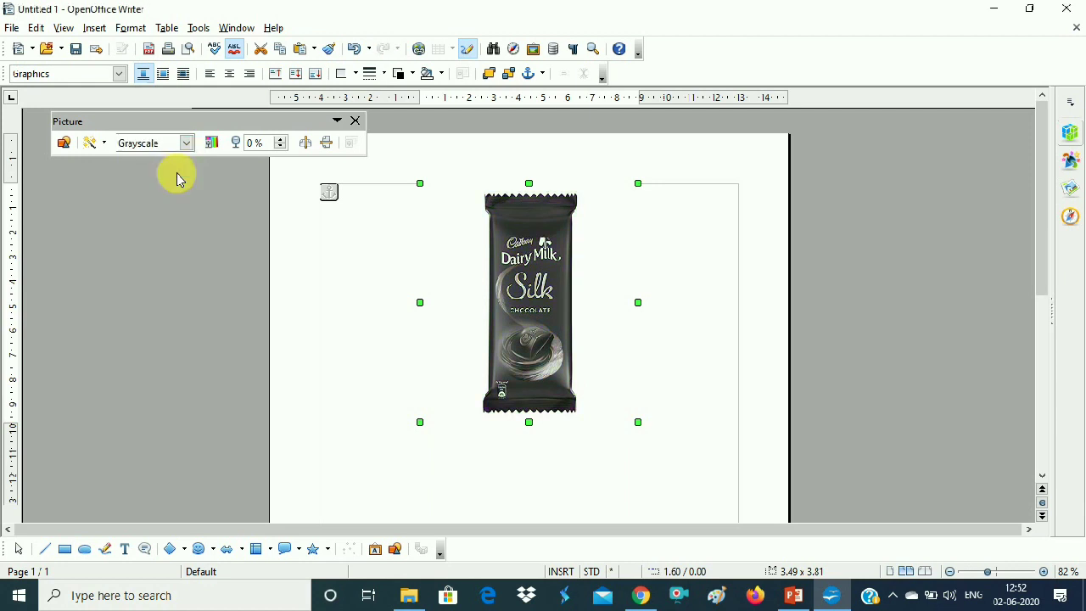
left_click(186, 144)
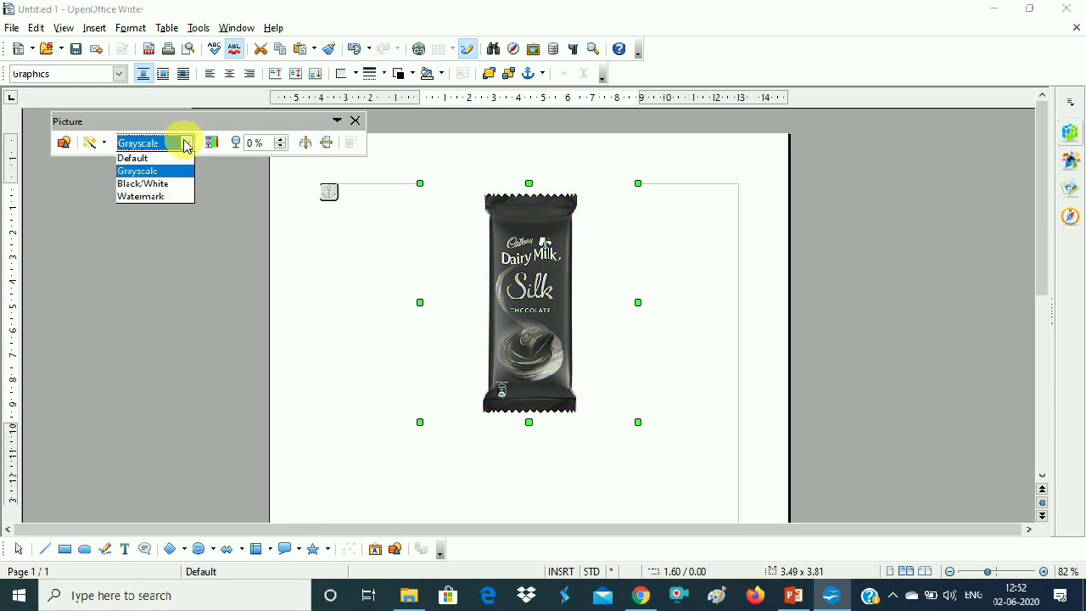
left_click(174, 182)
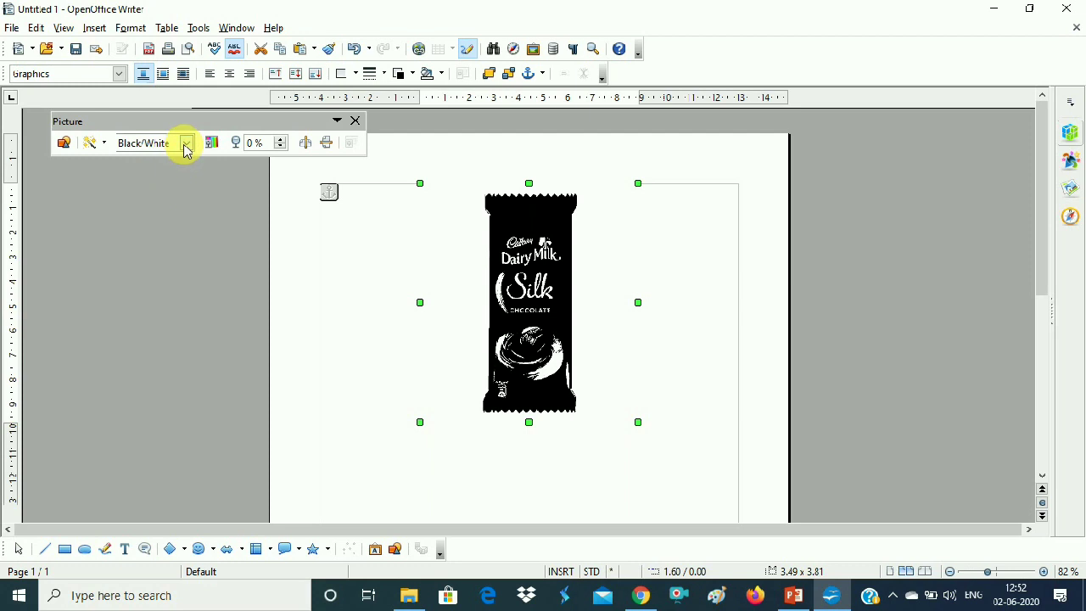
left_click(186, 143)
left_click(174, 198)
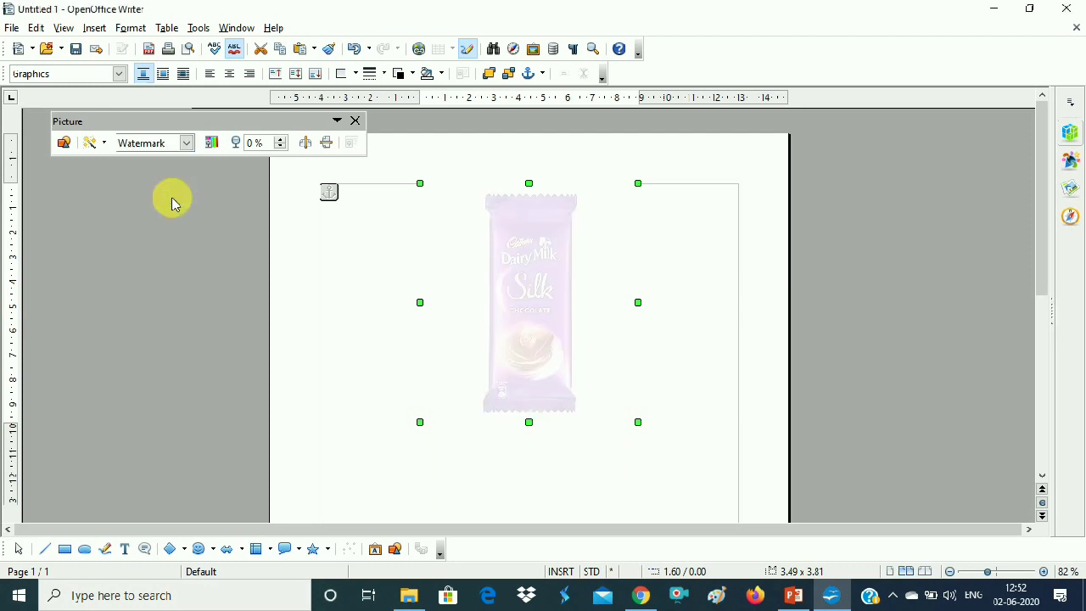
left_click(186, 142)
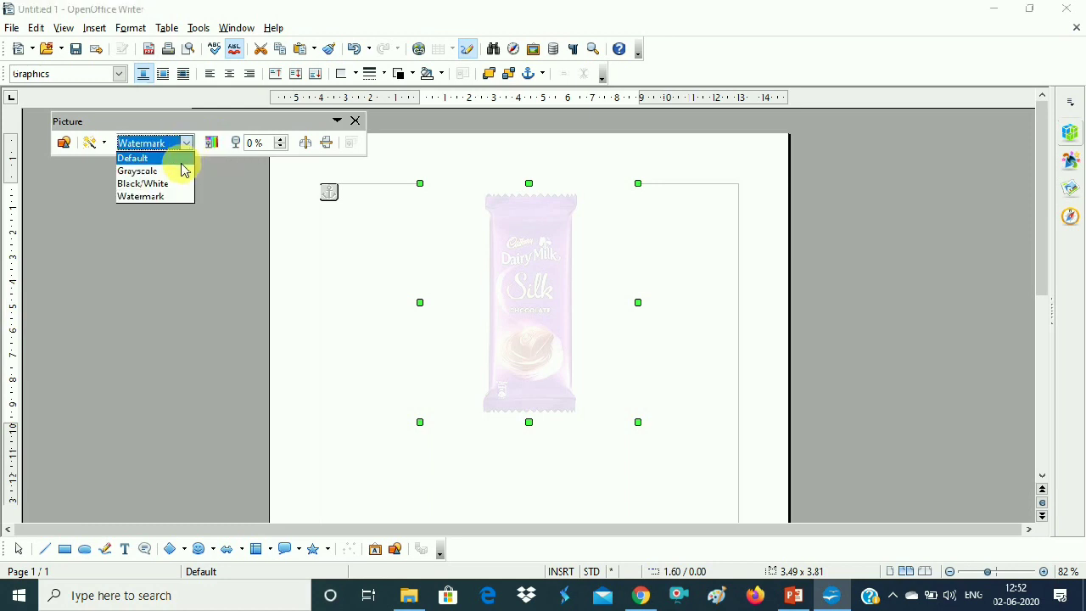
left_click(180, 156)
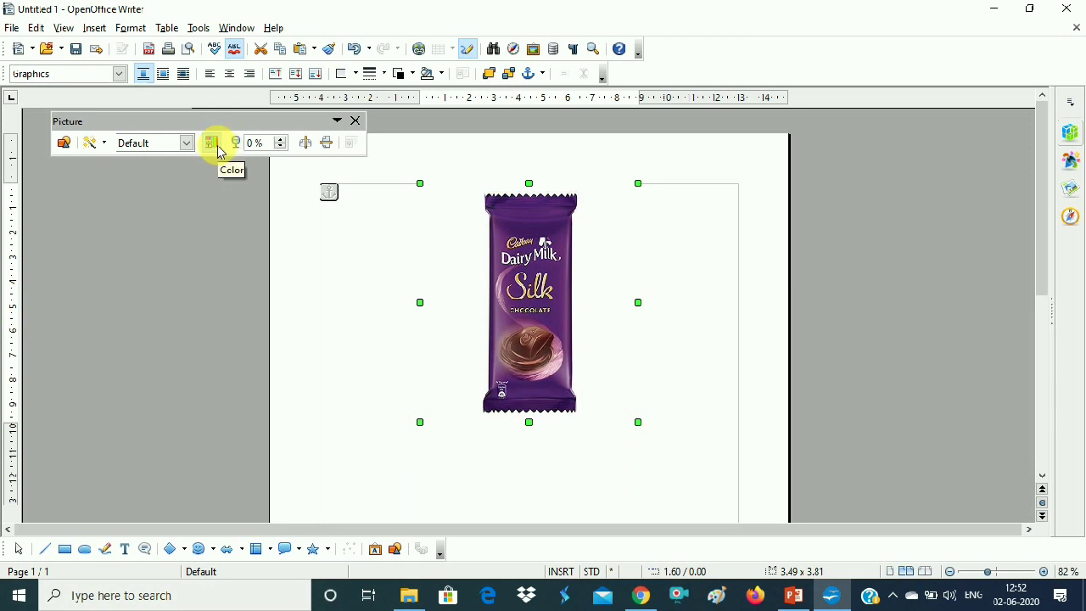
Open the picture's color settings and raise its red level to 34%
left_click(218, 150)
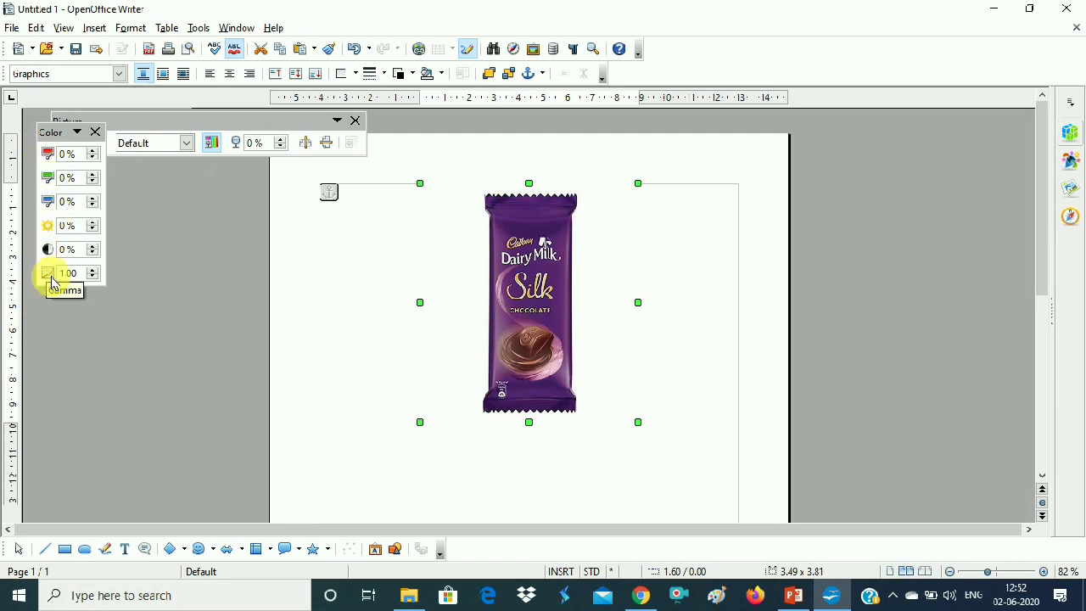
left_click(93, 151)
left_click(94, 151)
left_click(93, 151)
left_click(94, 151)
left_click(93, 153)
left_click(94, 153)
left_click(93, 153)
left_click(93, 152)
left_click(94, 152)
left_click(94, 152)
left_click(94, 152)
left_click(94, 152)
left_click(94, 152)
left_click(94, 153)
left_click(94, 153)
left_click(94, 153)
left_click(93, 152)
left_click(93, 153)
left_click(93, 153)
left_click(93, 153)
left_click(94, 153)
left_click(93, 152)
left_click(93, 153)
left_click(93, 153)
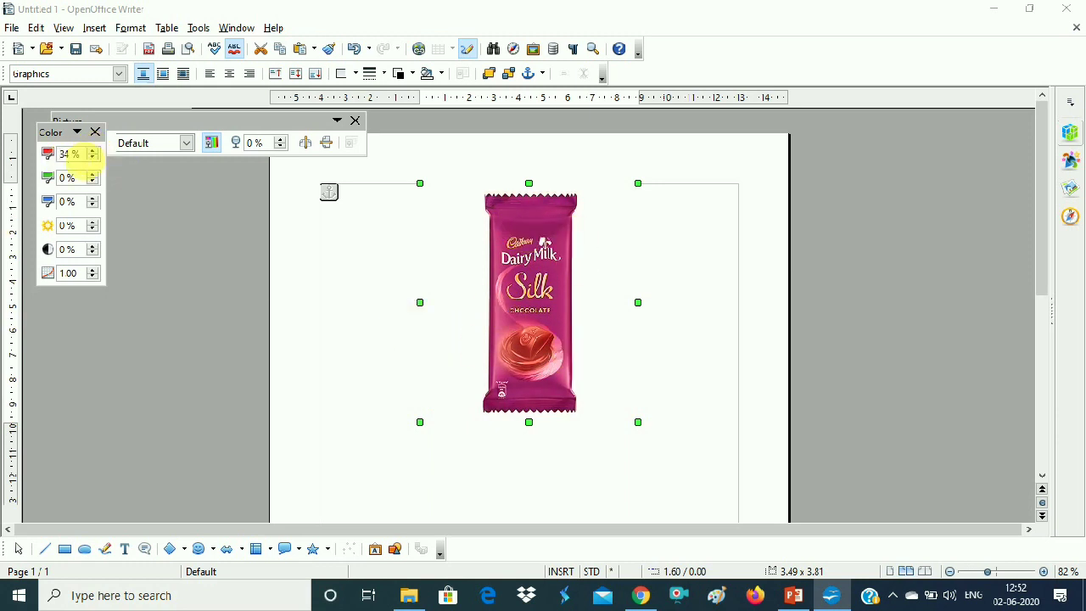
Raise the picture's green level to 13% and close the color settings
left_click(93, 173)
left_click(93, 174)
left_click(93, 174)
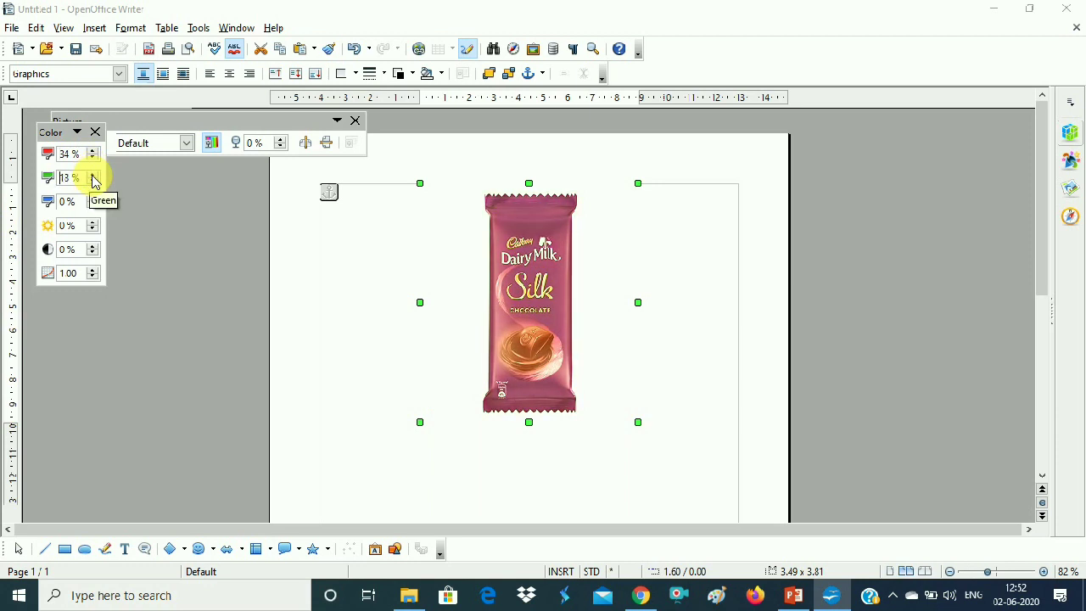
left_click(95, 132)
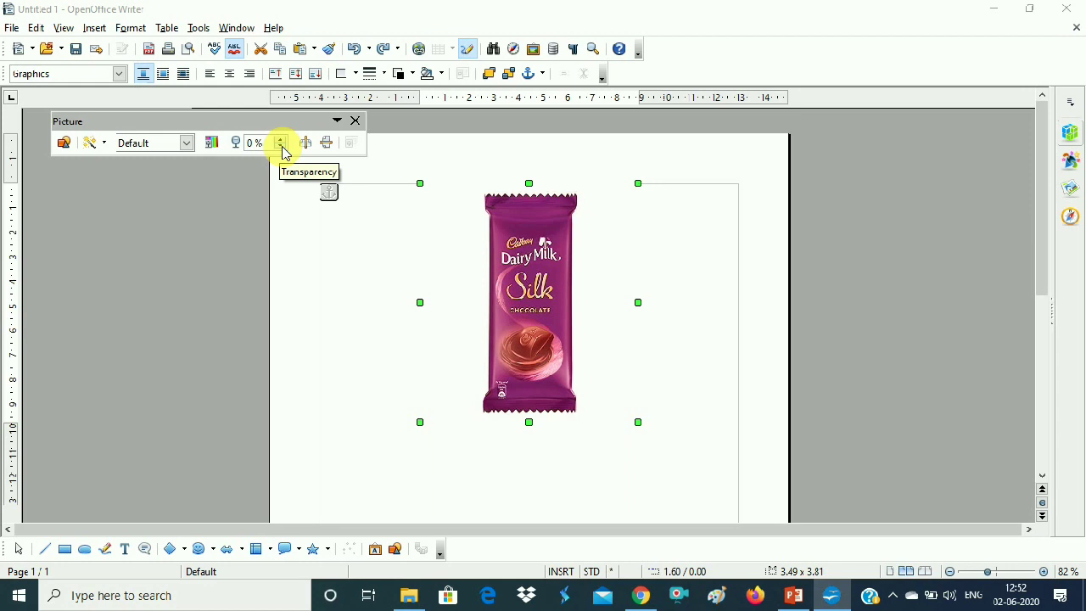
Try increasing the transparency of the chocolate bar picture, and return it to 0%
left_click(282, 141)
left_click(282, 141)
left_click(282, 141)
left_click(281, 141)
left_click(281, 141)
left_click(282, 141)
left_click(282, 141)
left_click(282, 141)
left_click(281, 141)
left_click(281, 141)
left_click(281, 141)
left_click(282, 141)
left_click(282, 141)
left_click(282, 141)
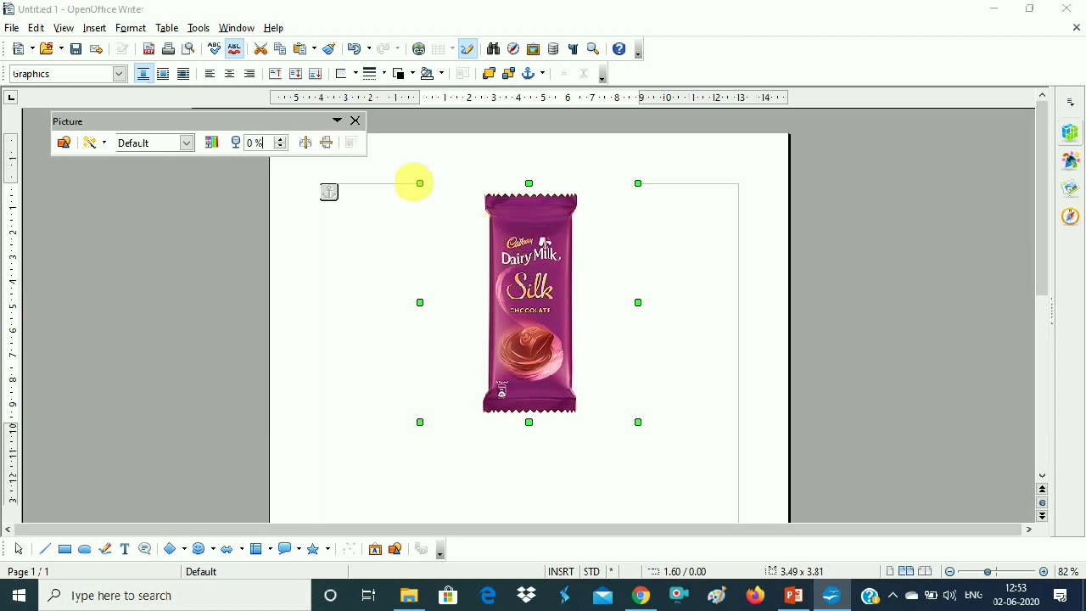
Try a horizontal flip and 42% transparency on the chocolate bar picture, and undo the flip
left_click(304, 143)
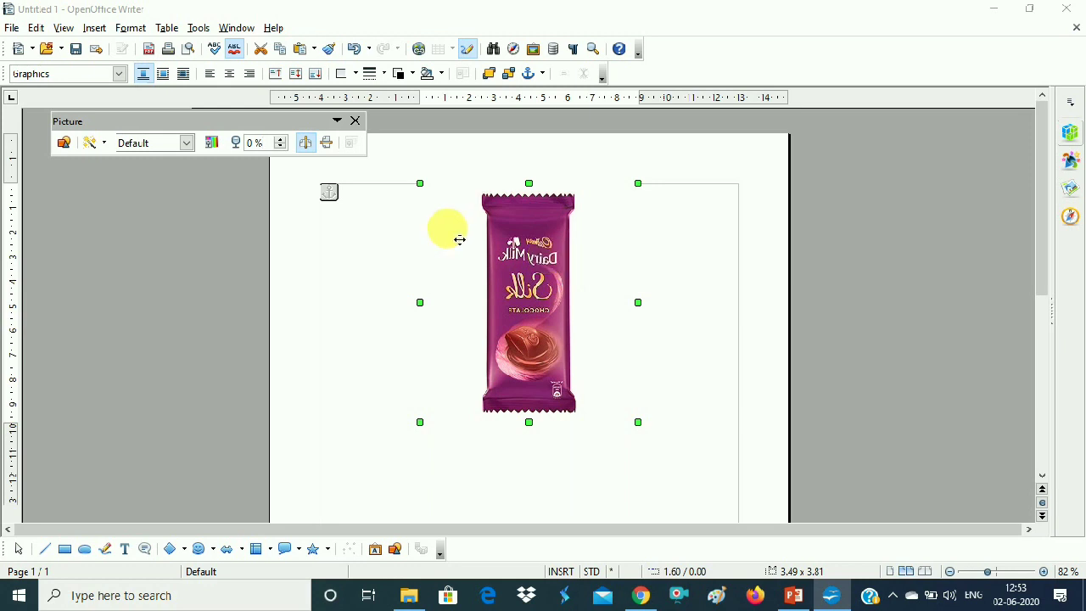
type("42")
key("Return")
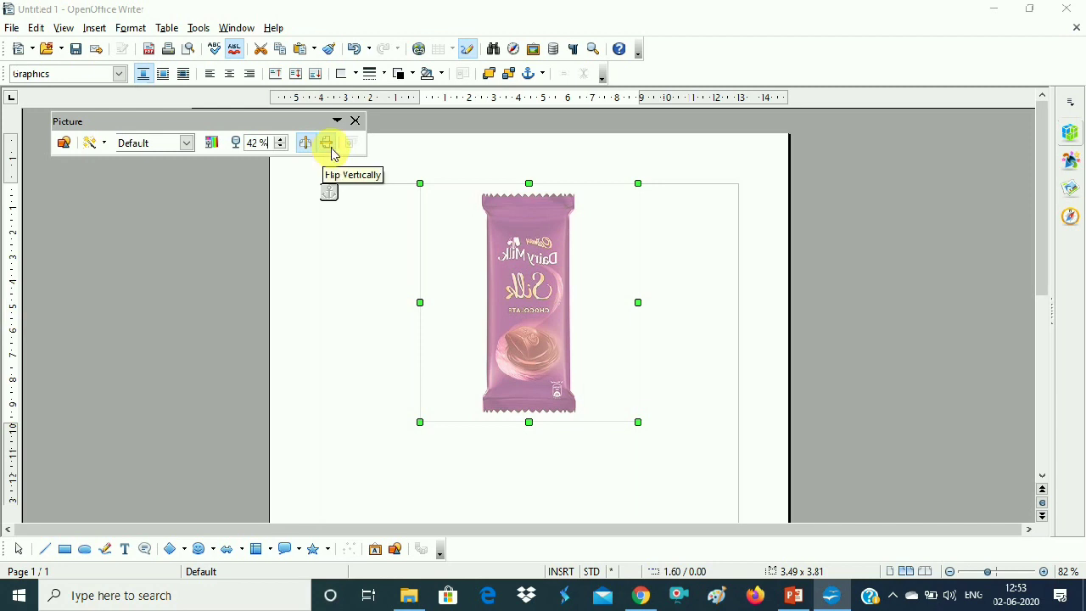
left_click(388, 266)
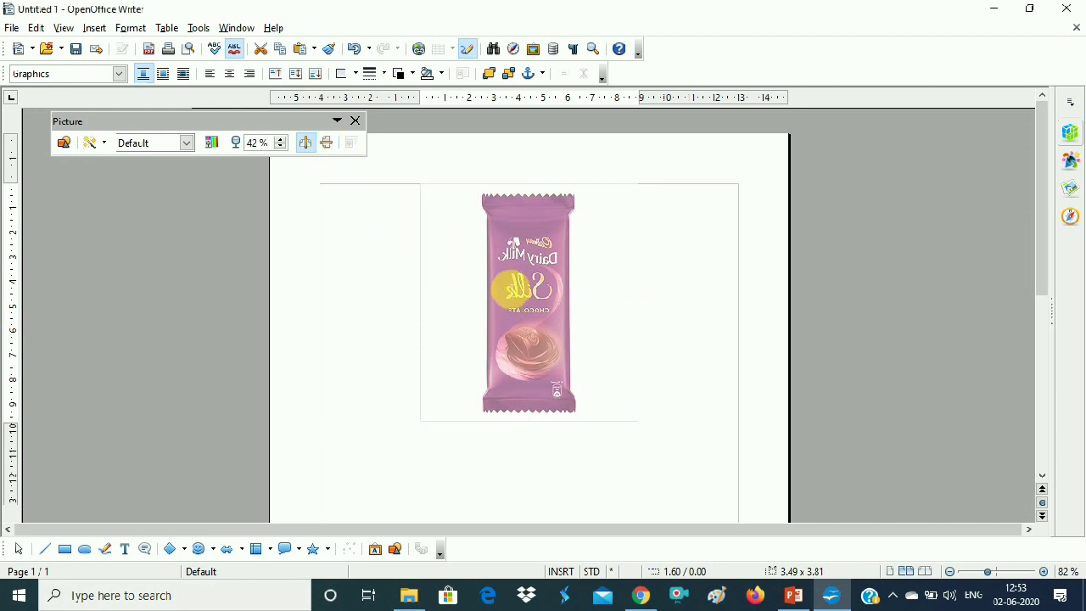
left_click(509, 288)
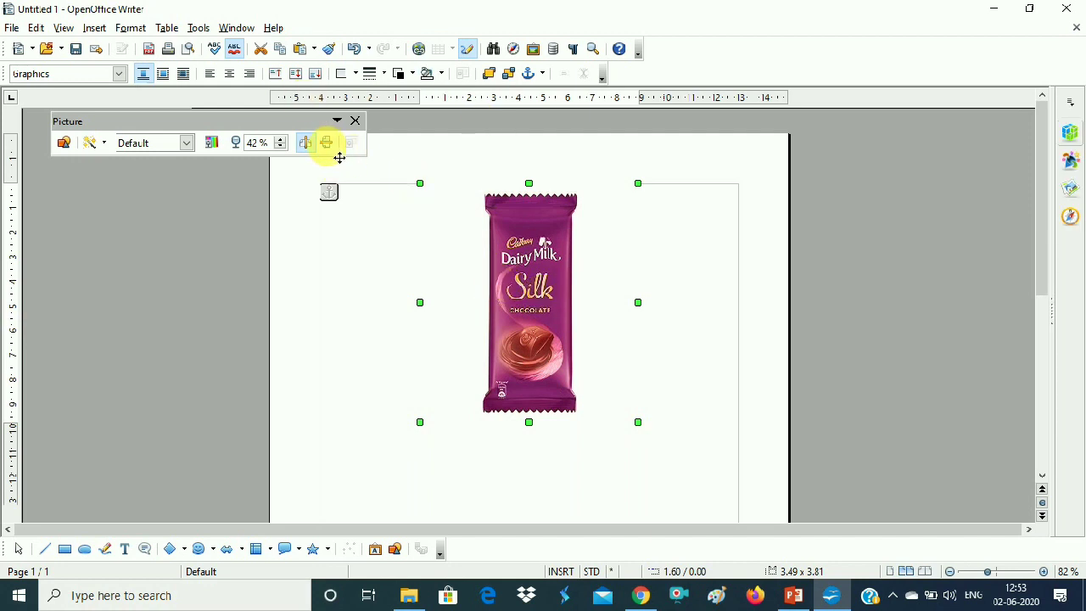
Flip the chocolate bar picture vertically, and undo the flip
left_click(327, 145)
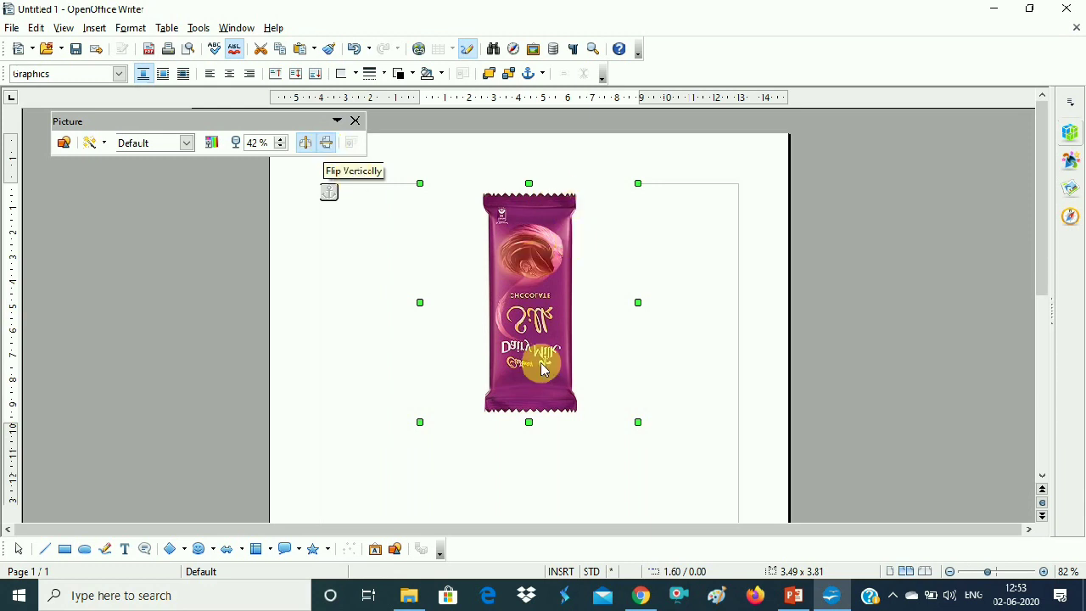
left_click(538, 413)
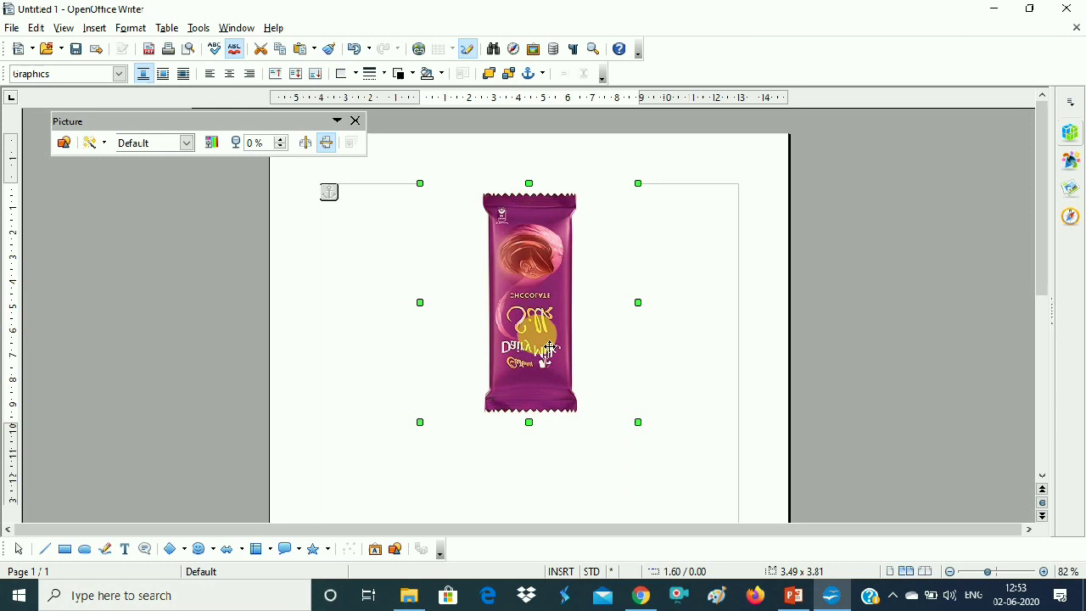
key("ctrl+z")
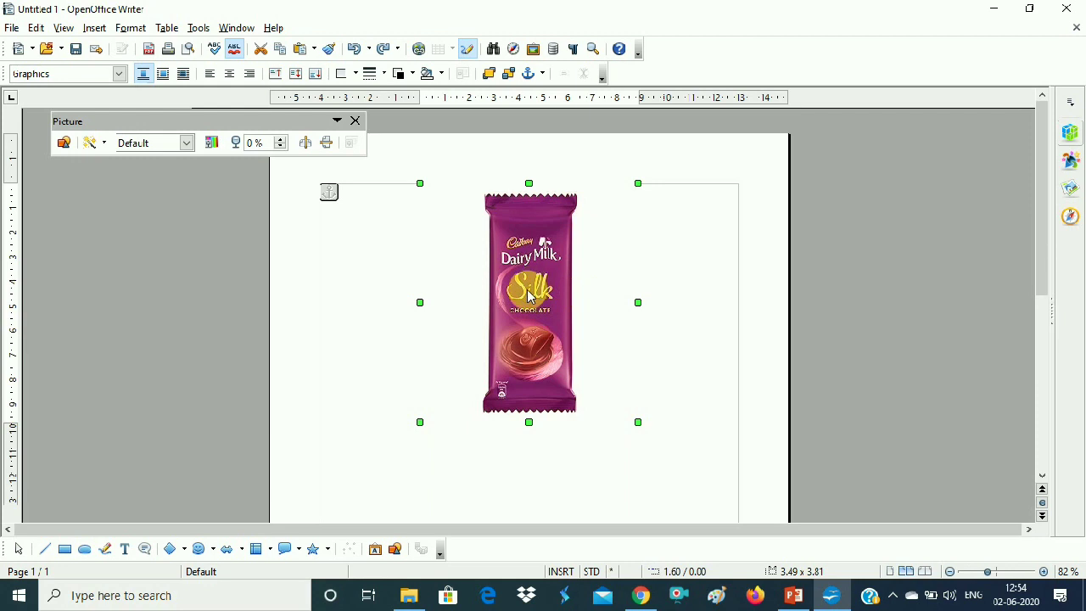
Open the chocolate bar picture's properties and review its Type, Options and Wrap settings
key("Escape")
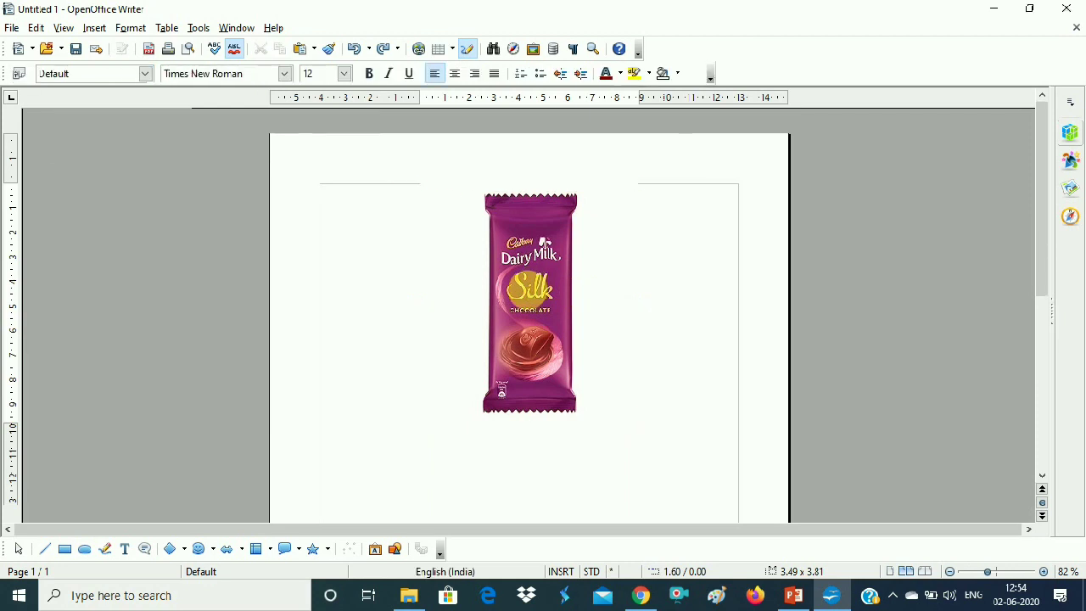
right_click(541, 302)
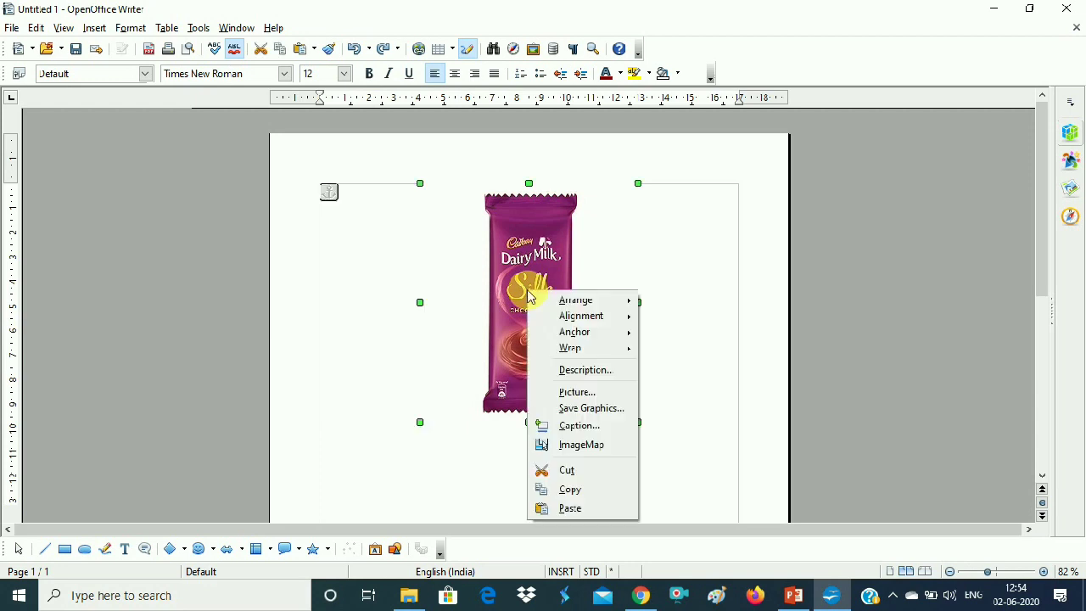
mouse_move(571, 336)
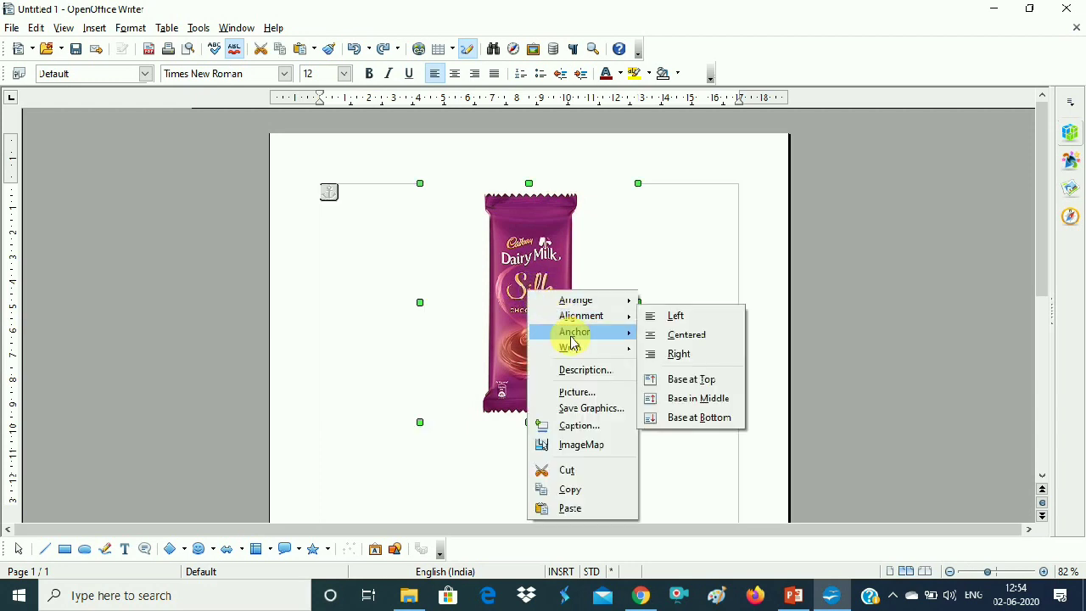
left_click(582, 395)
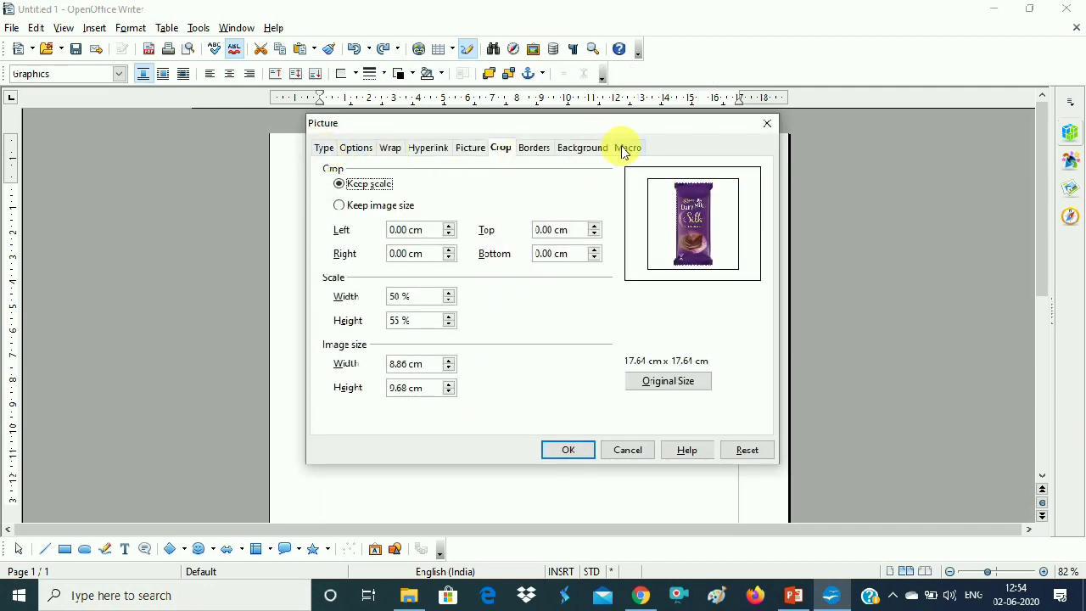
left_click(327, 149)
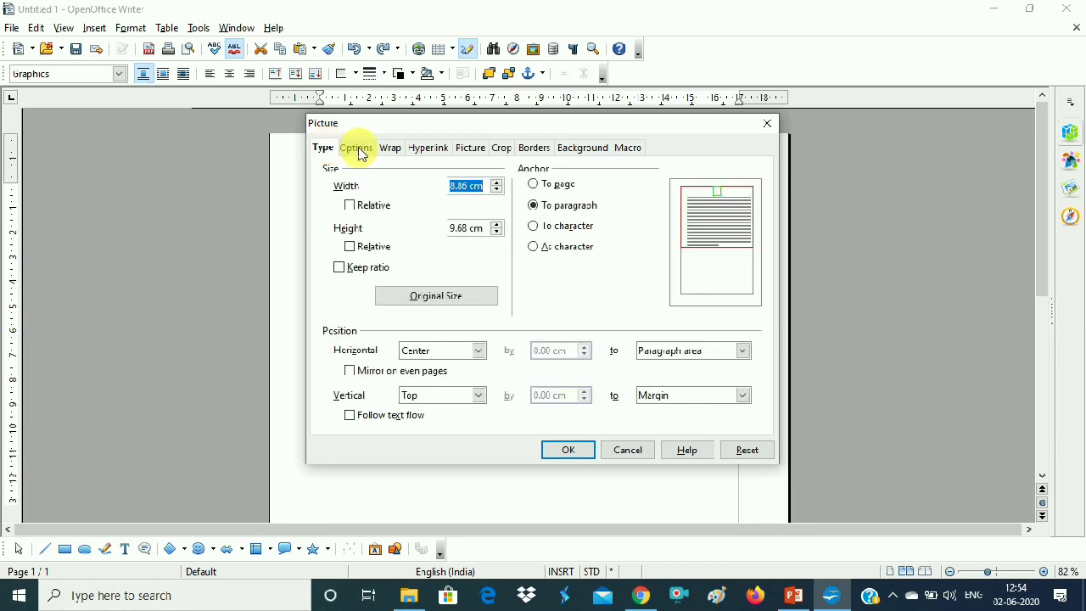
left_click(357, 151)
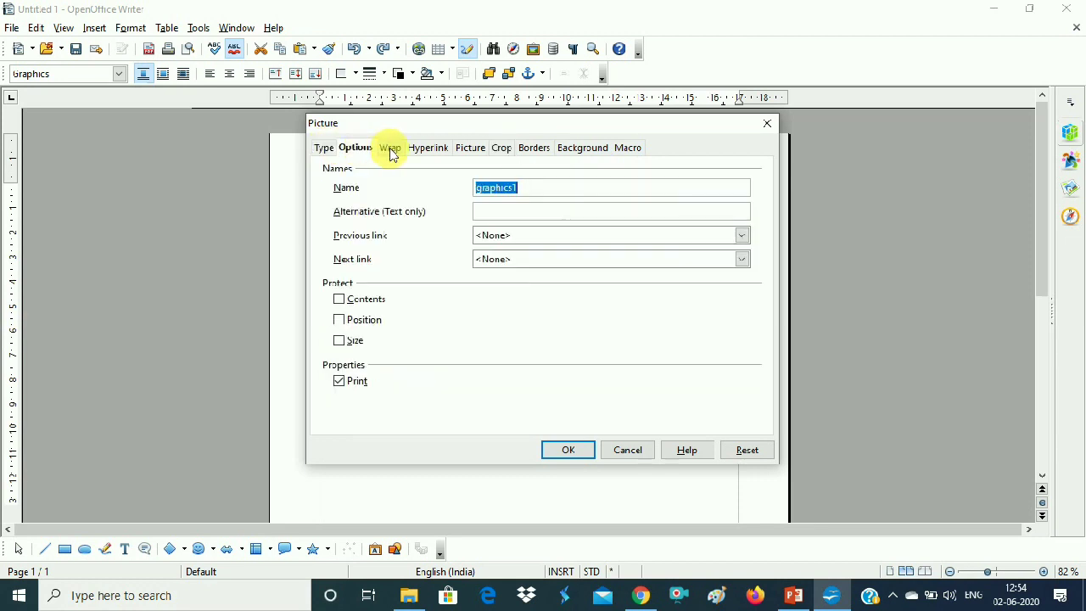
left_click(390, 151)
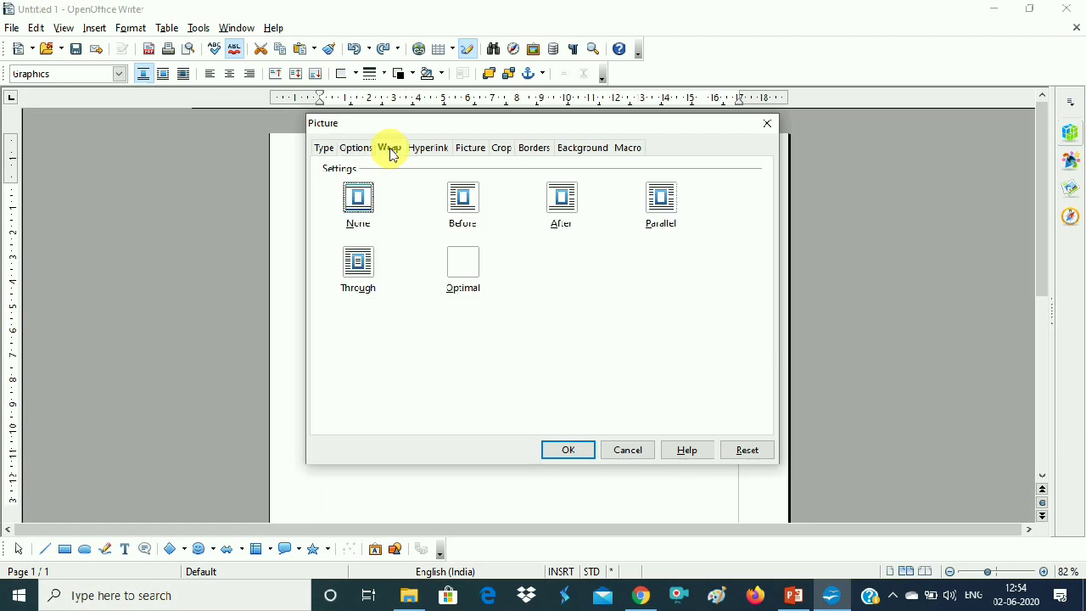
Crop the picture at kept scale by 7.92 cm left, 5.28 cm right, 4.40 cm top and 1.76 cm bottom, and undo the crop
left_click(502, 151)
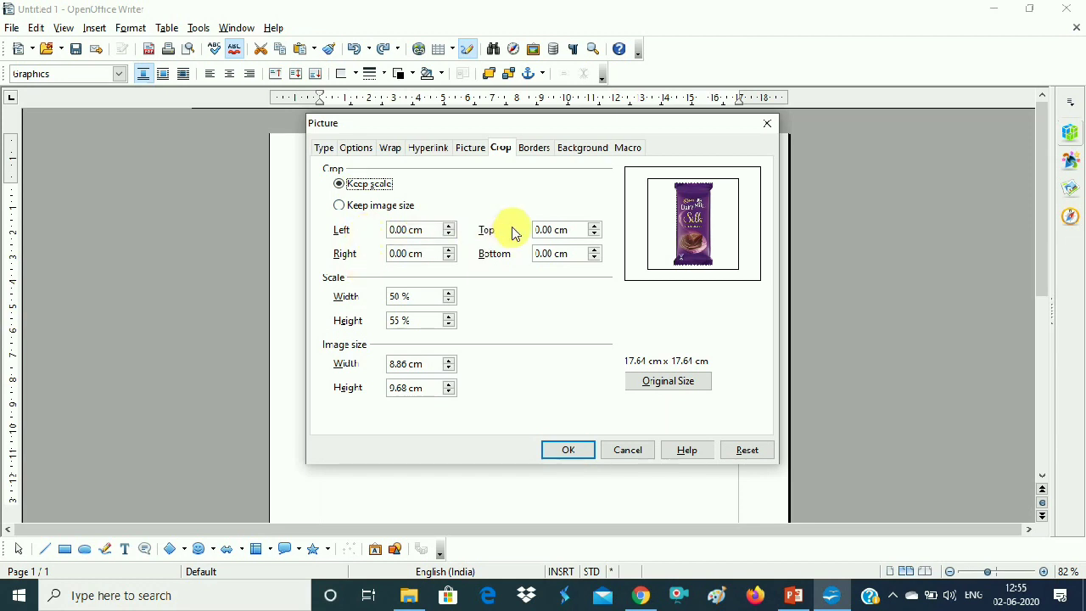
left_click(449, 226)
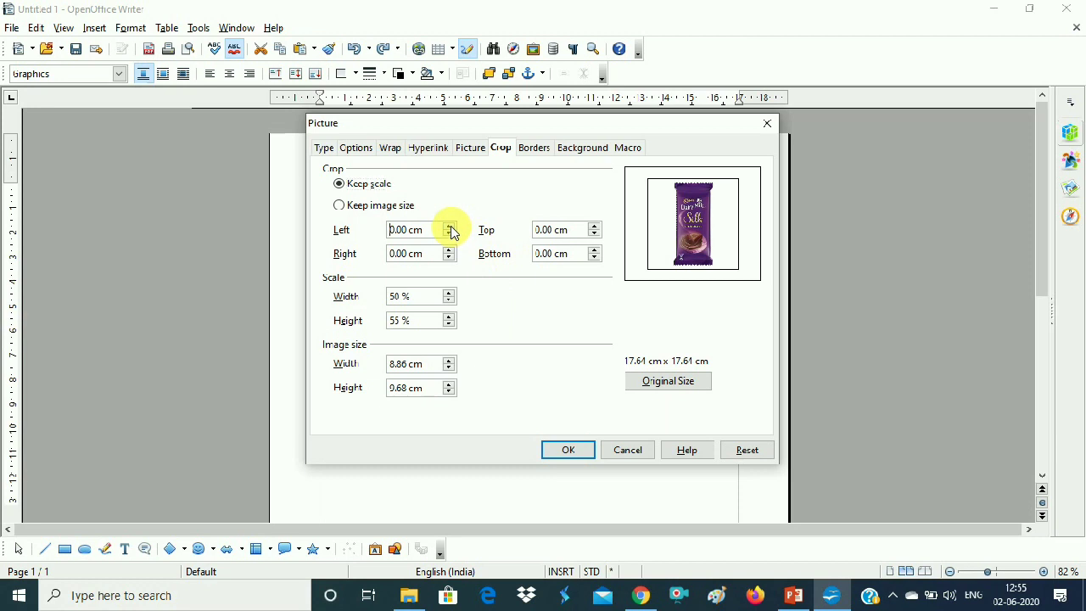
left_click_drag(449, 229, 450, 252)
left_click_drag(598, 229, 594, 251)
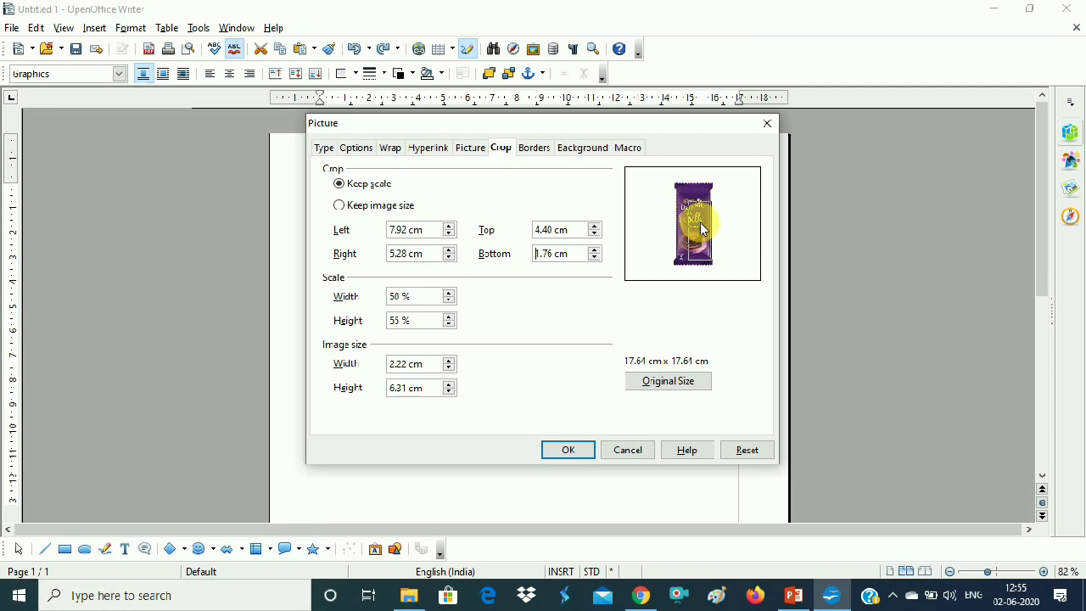
left_click(570, 450)
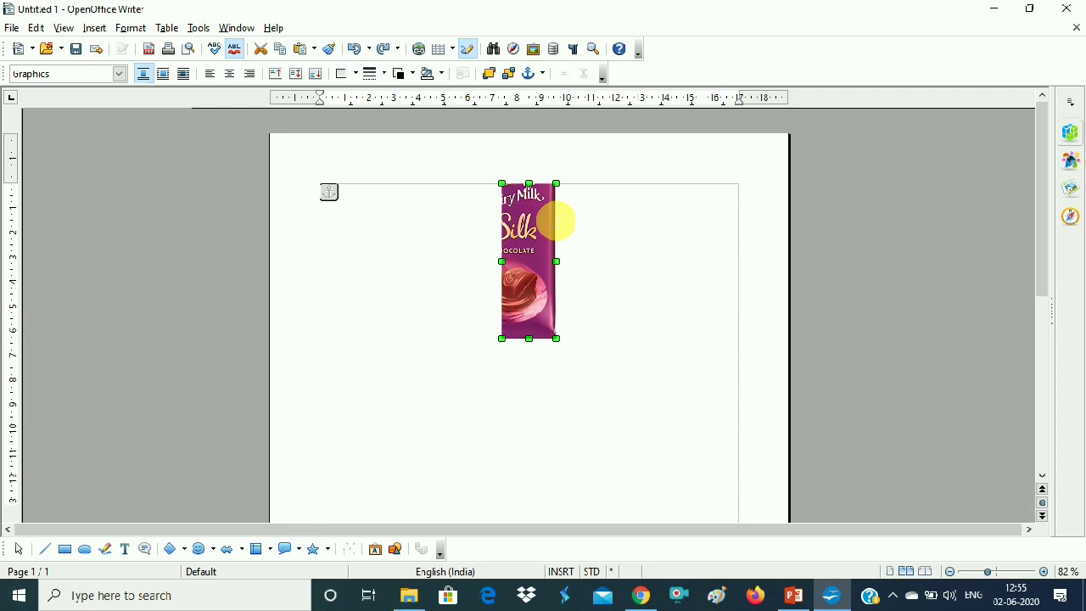
key("ctrl+z")
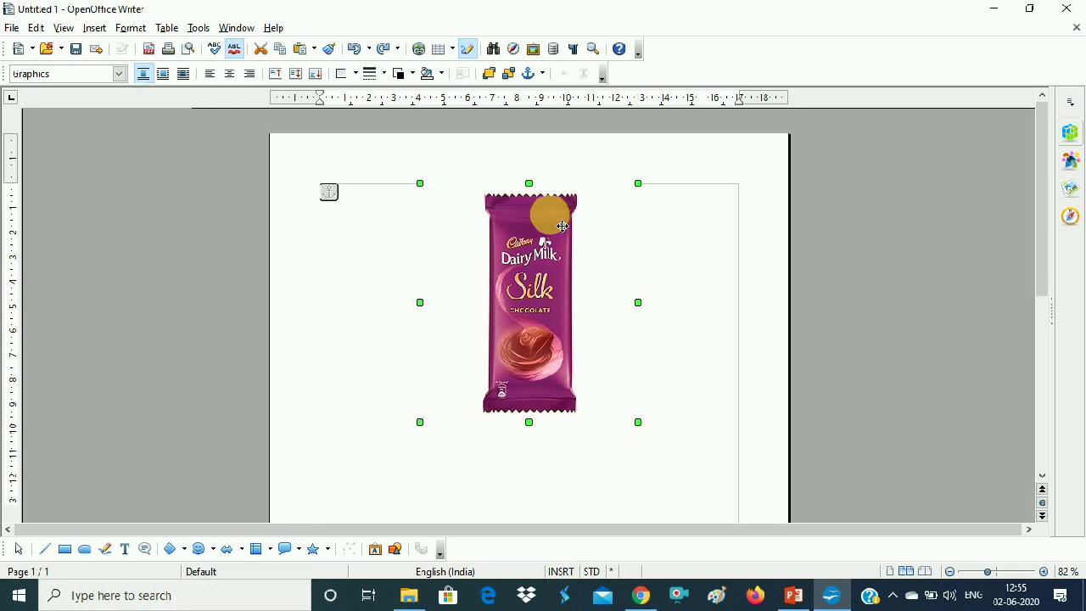
Crop the picture at kept image size by 2.64 cm left and 3.52 cm right, top and bottom, and undo the crop
double_click(562, 227)
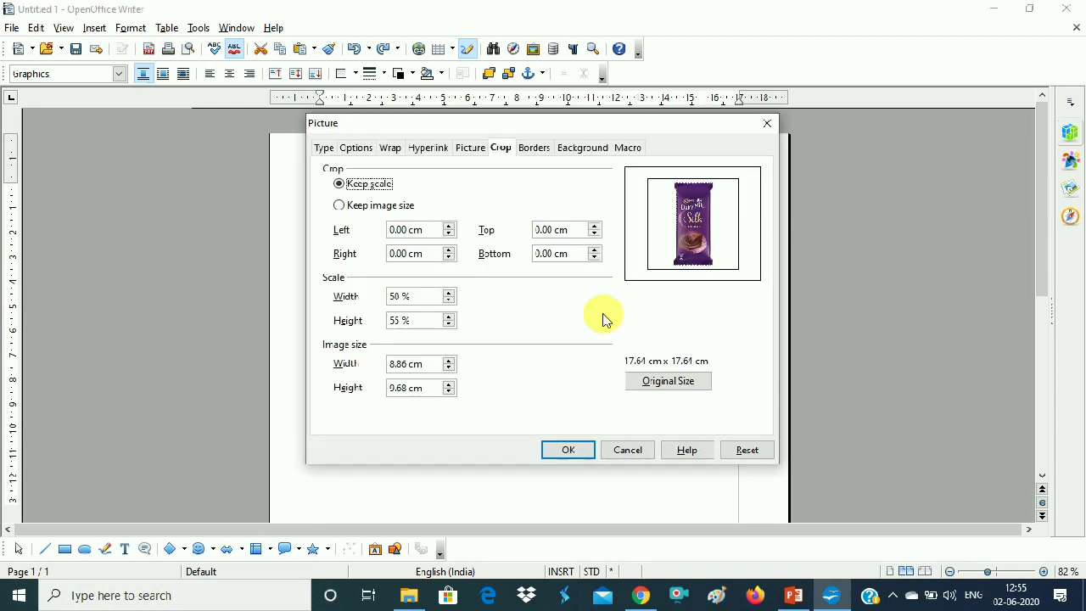
left_click(339, 206)
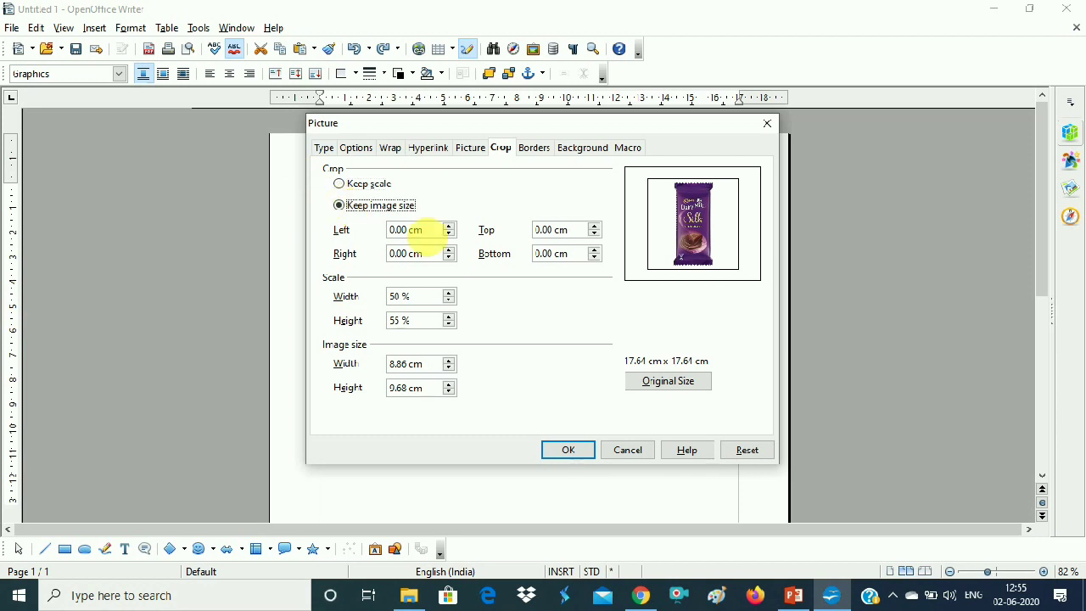
left_click(449, 227)
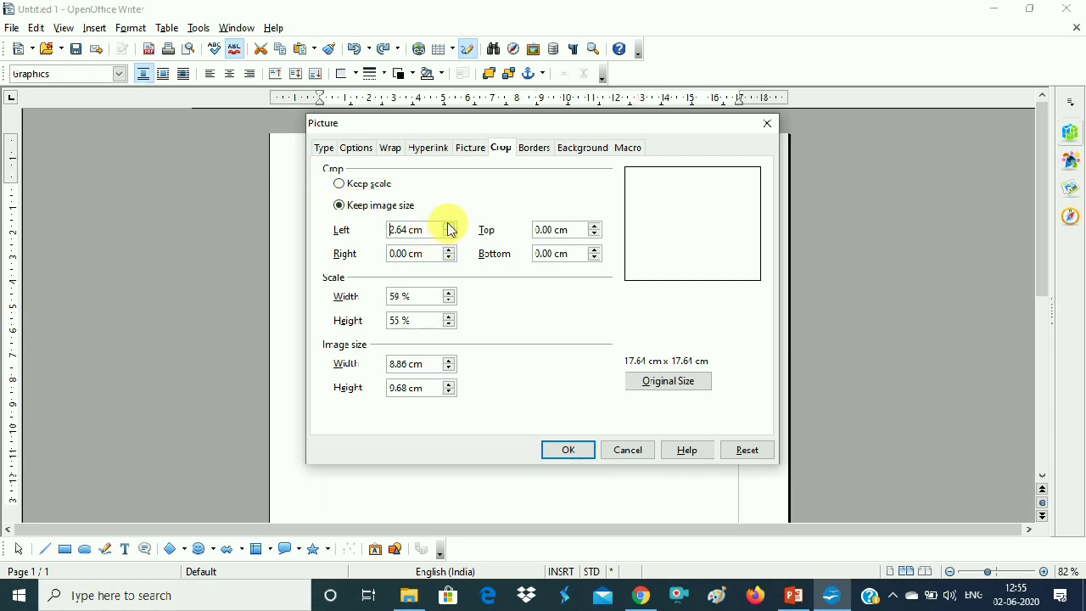
left_click(449, 250)
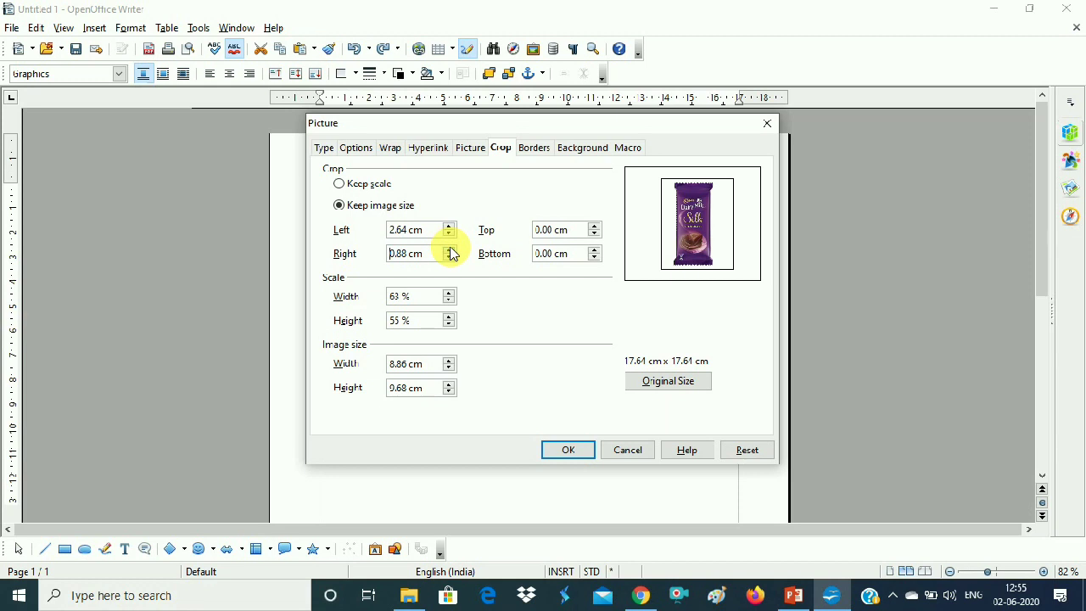
left_click(594, 227)
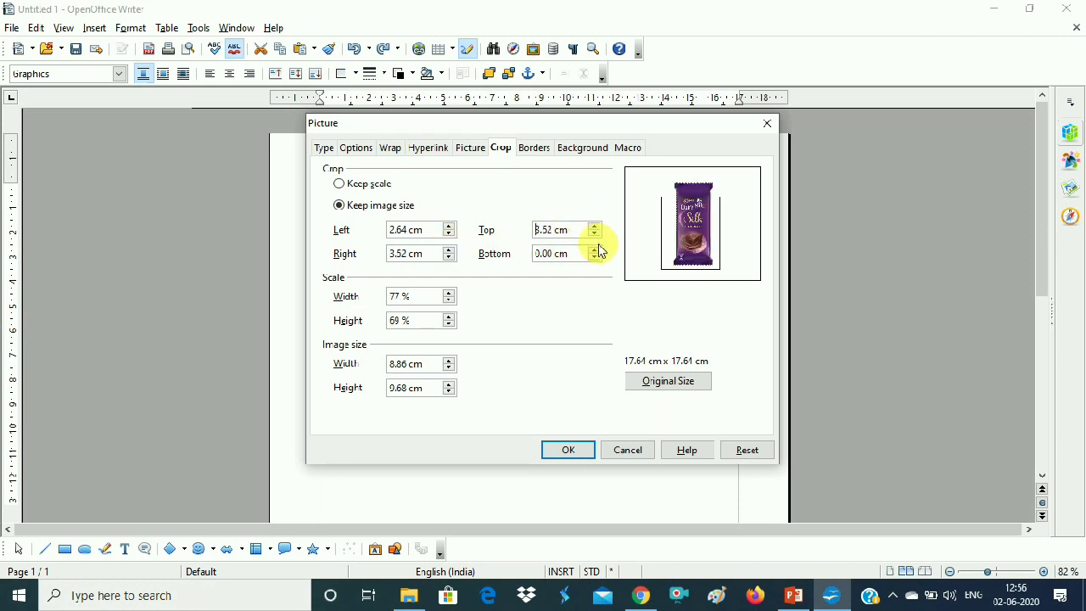
left_click(595, 250)
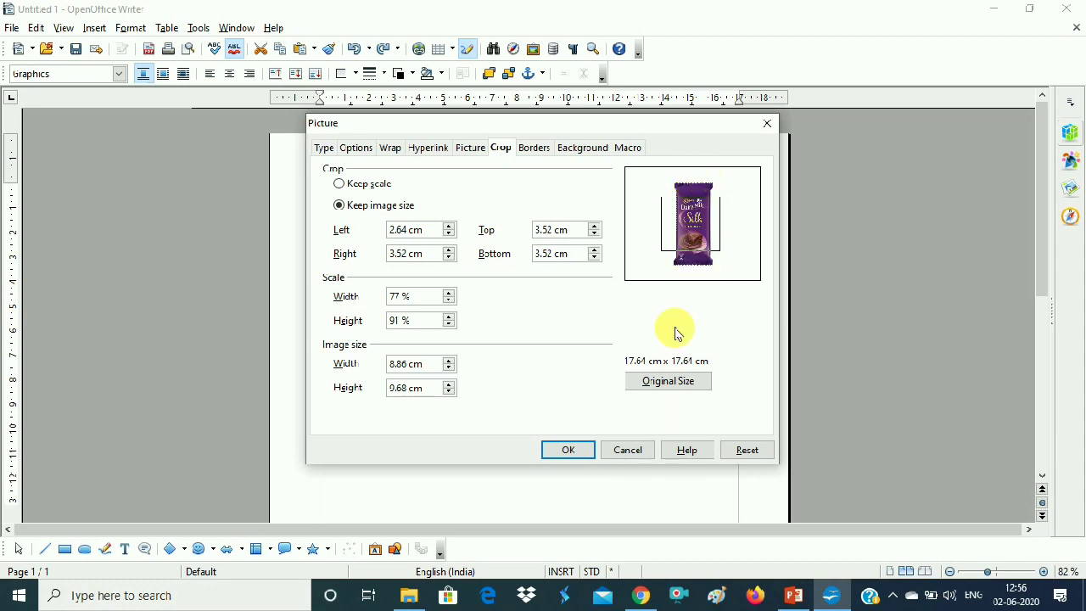
left_click(580, 457)
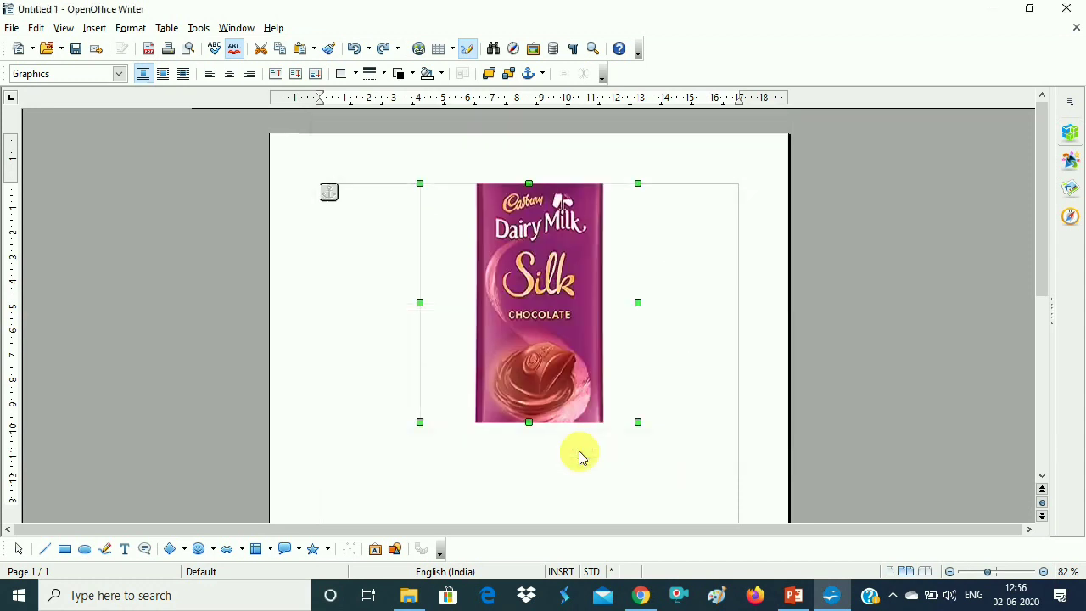
left_click(591, 255)
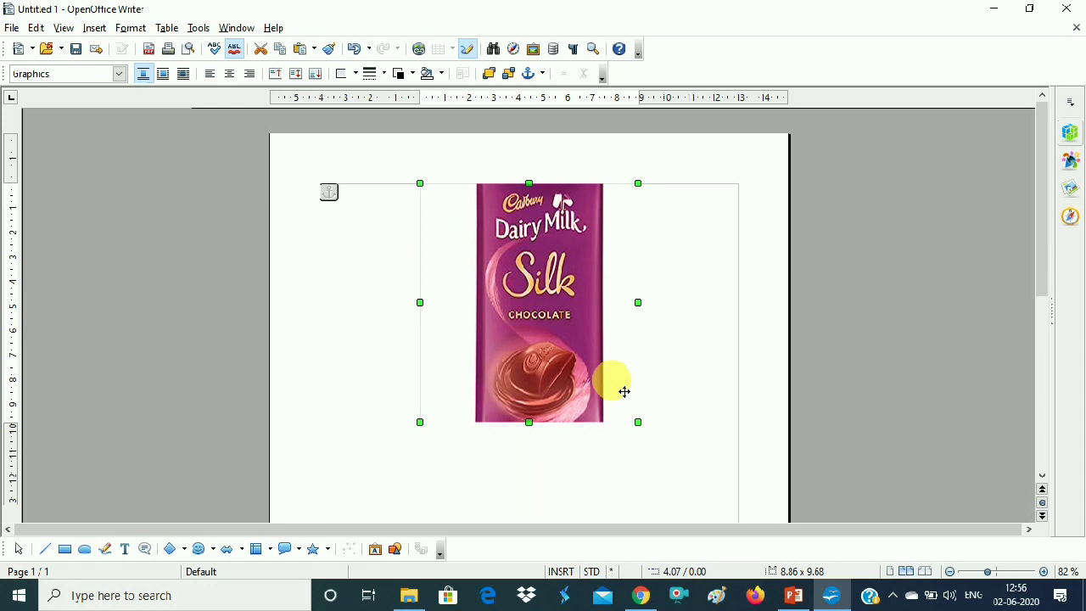
key("ctrl+z")
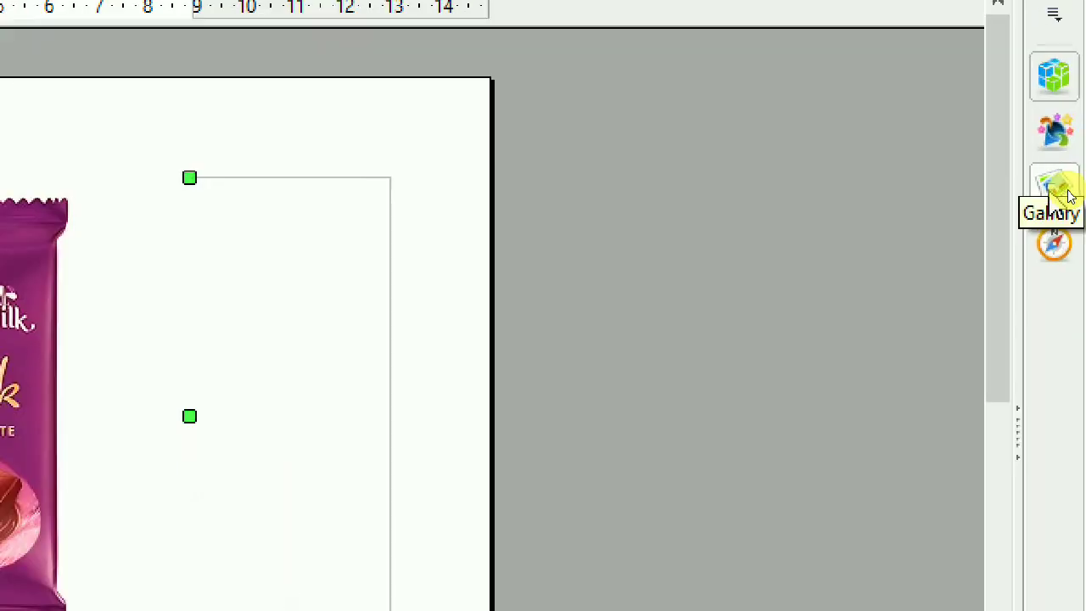
Open the Gallery and browse its themes, including Backgrounds and Bullets
left_click(1068, 195)
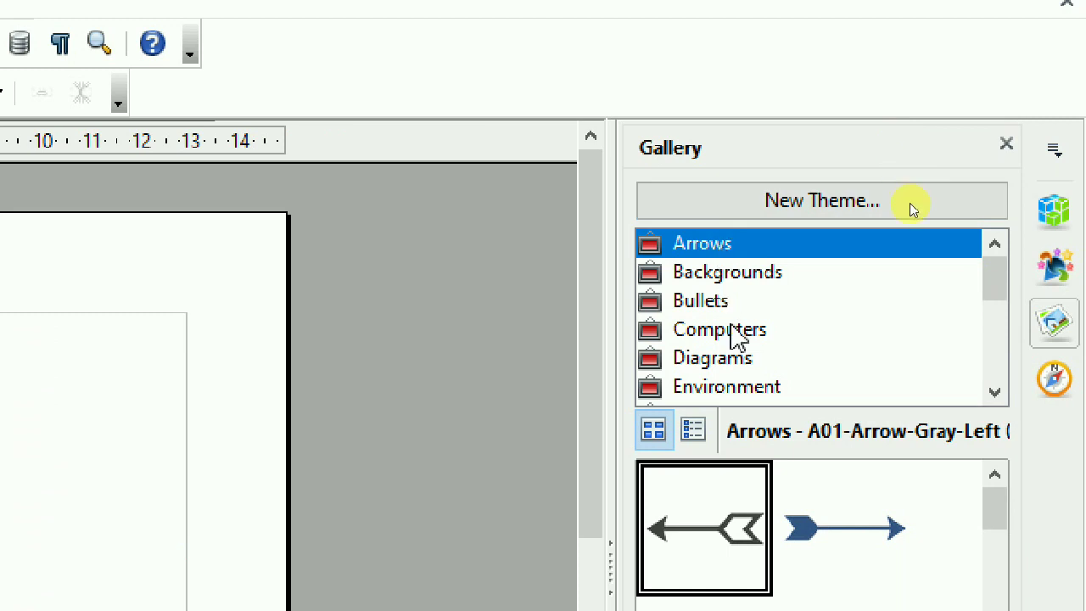
left_click(758, 274)
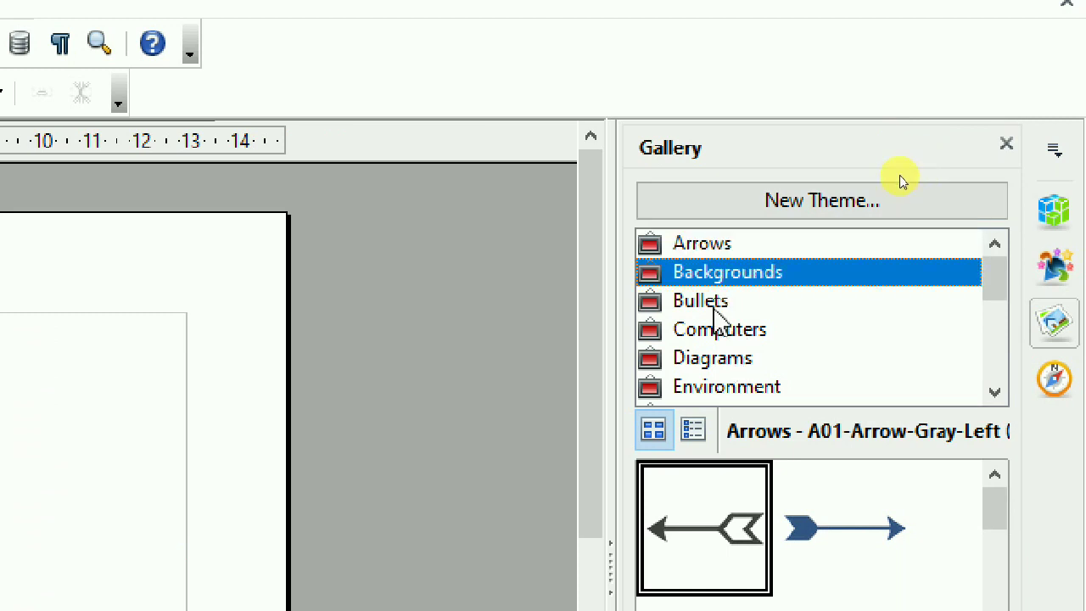
left_click(719, 304)
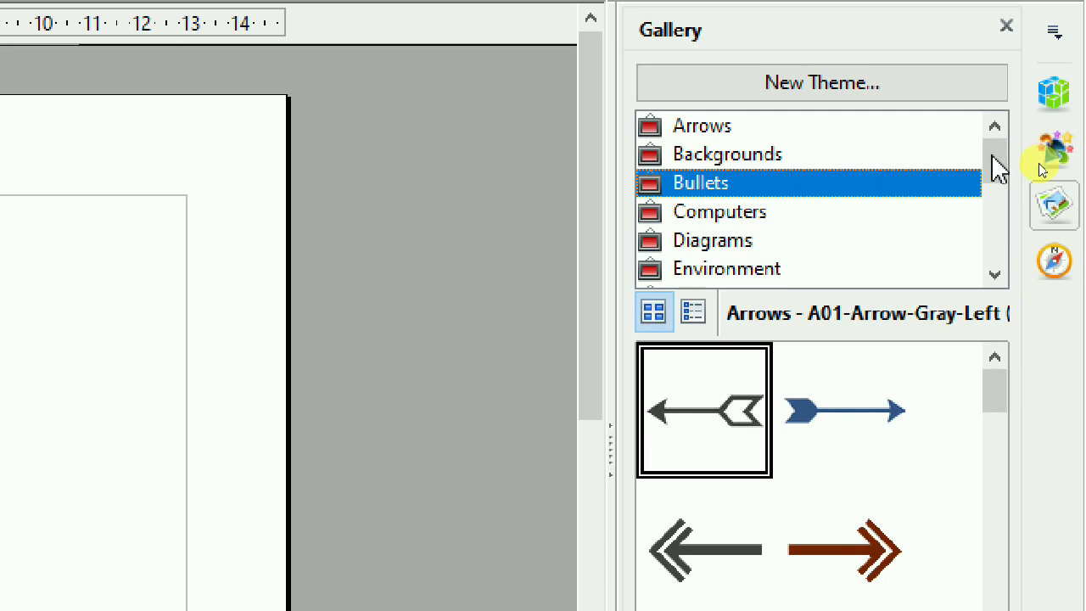
scroll(999, 231, "down", 2)
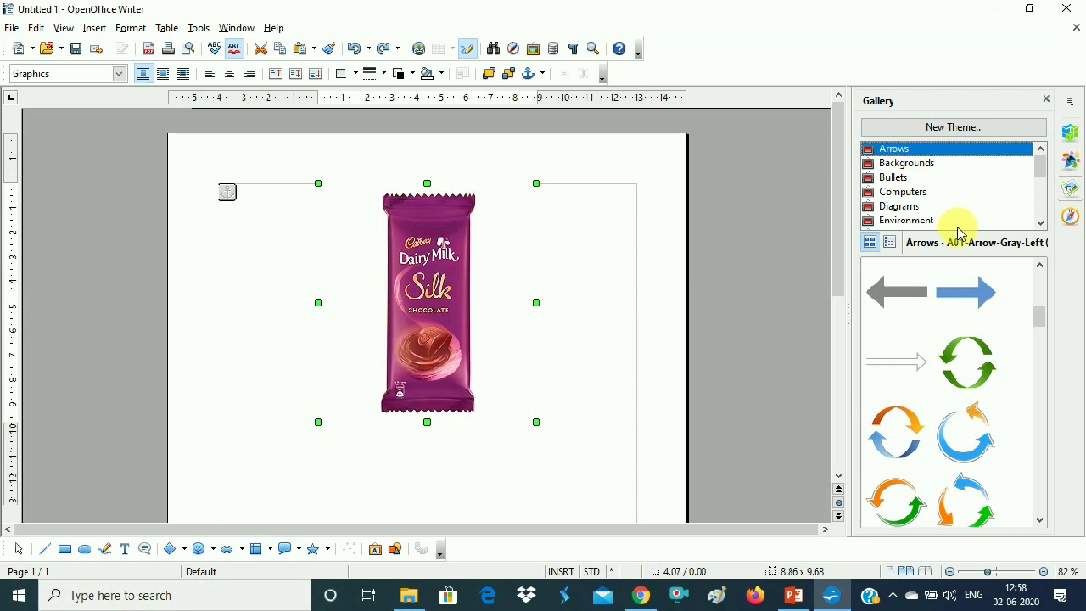
left_click(912, 508)
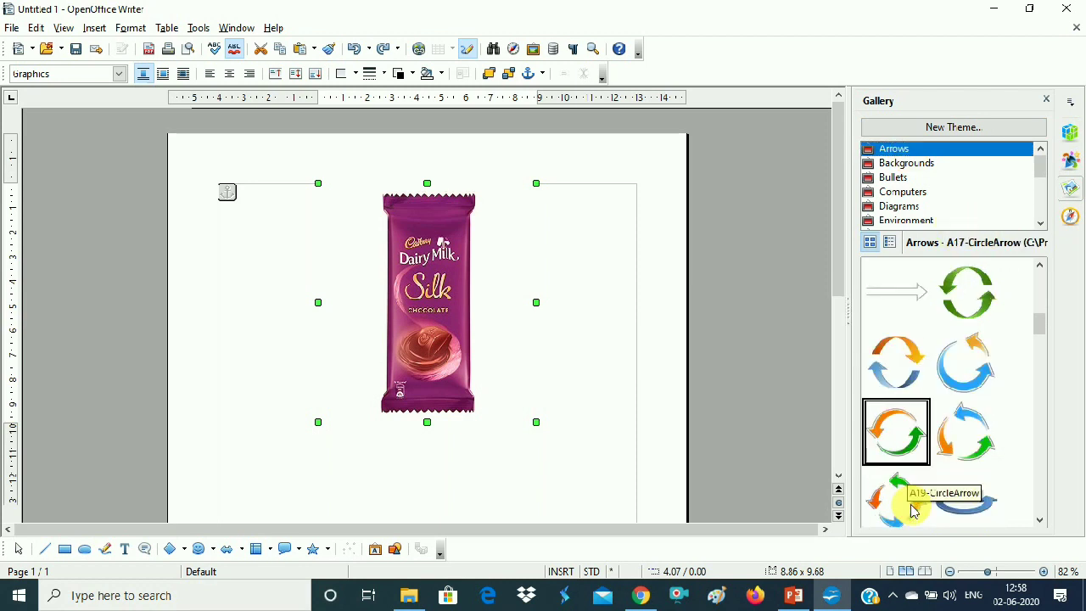
right_click(907, 452)
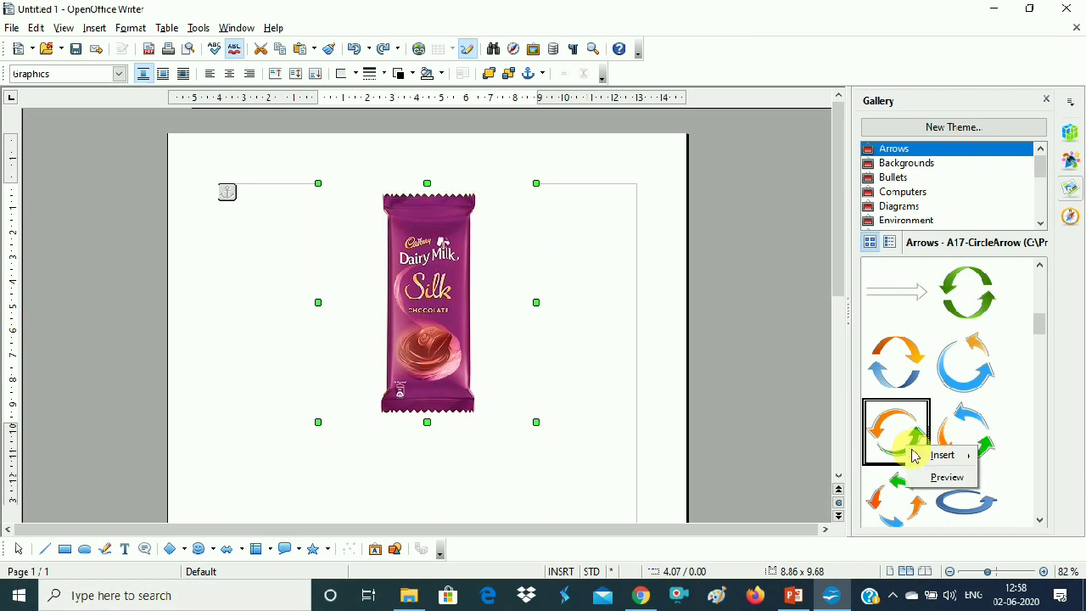
mouse_move(931, 462)
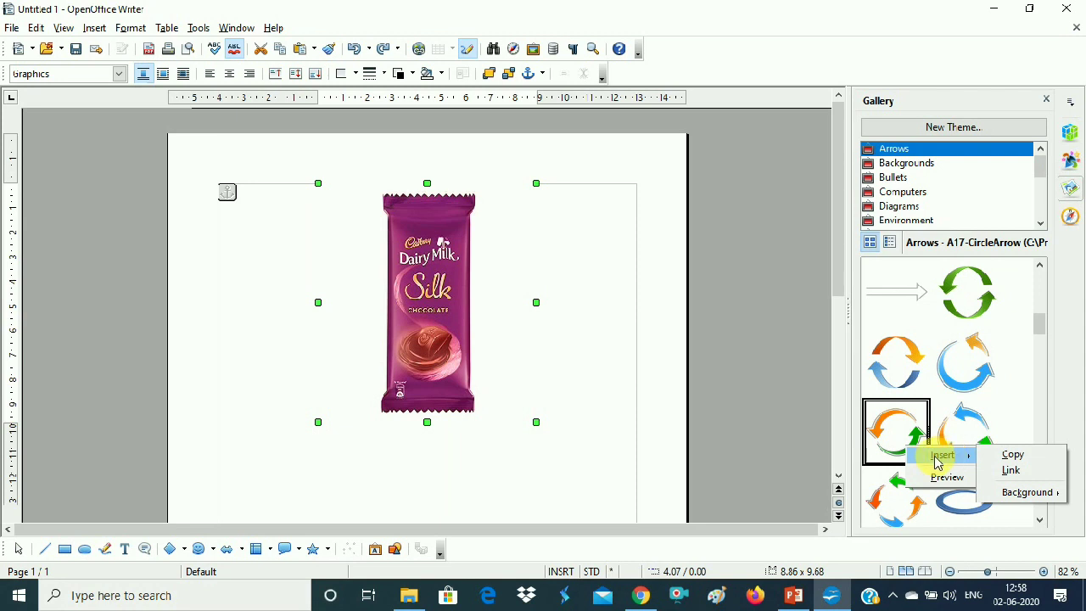
key("Escape")
key("Escape")
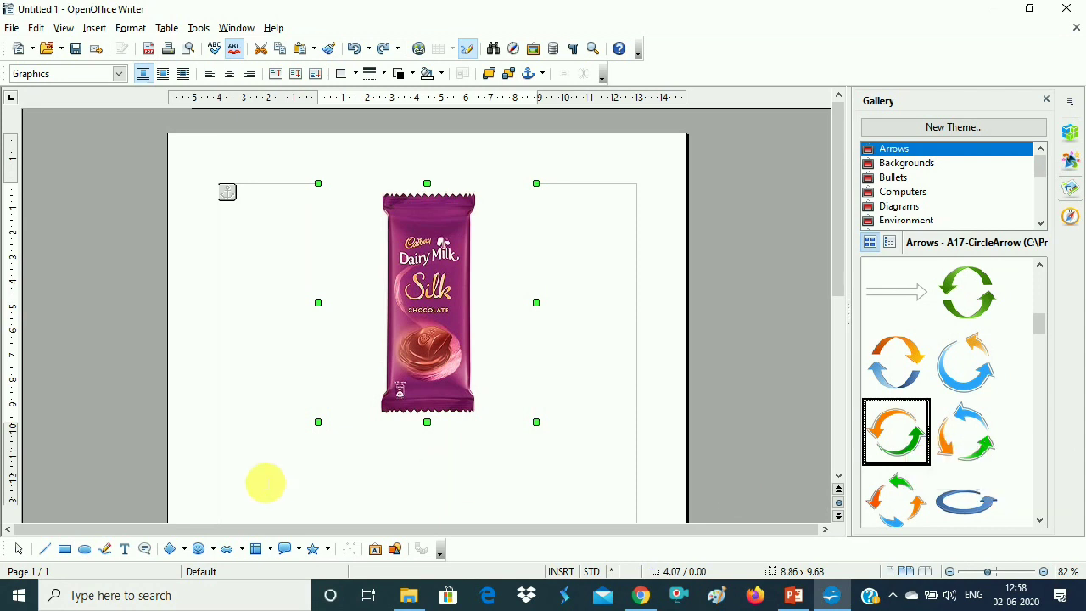
Insert a copy of the A17-CircleArrow graphic from the Arrows theme and shrink it to about 10.2 x 6.4 cm
left_click(270, 484)
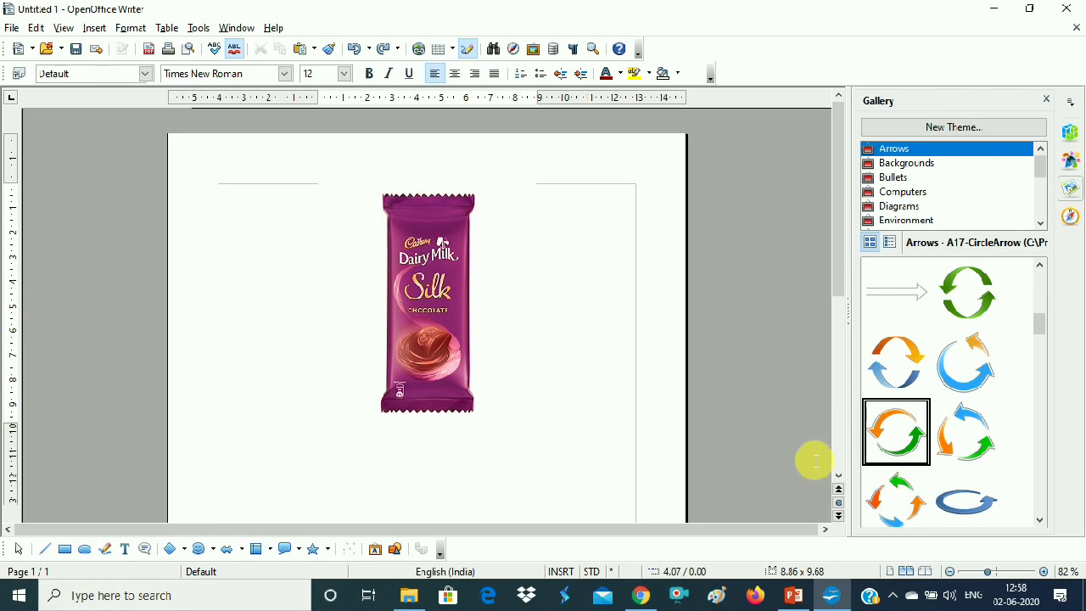
right_click(891, 457)
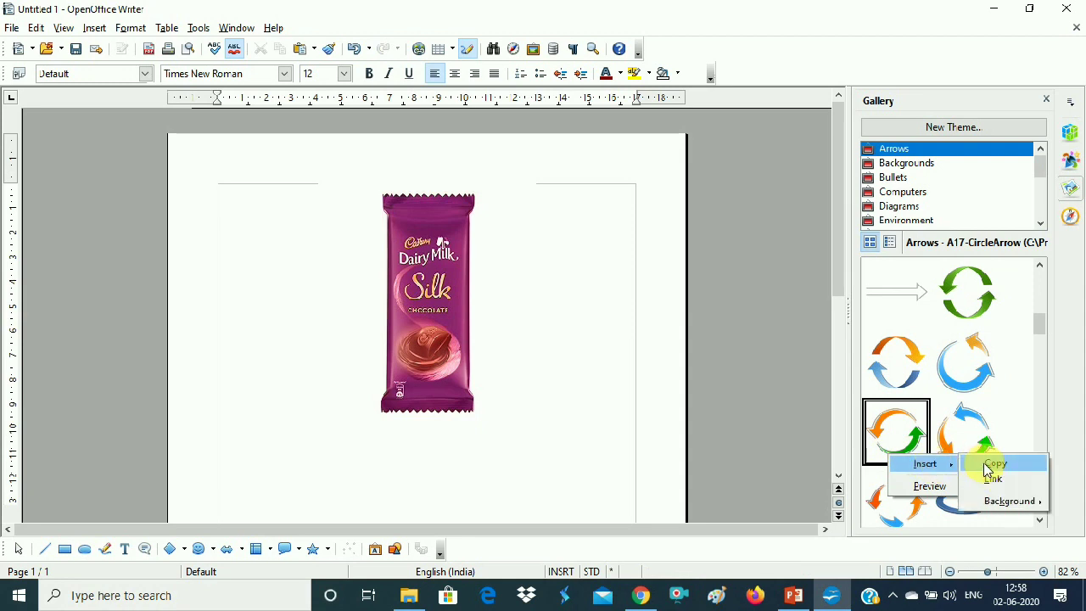
left_click(989, 465)
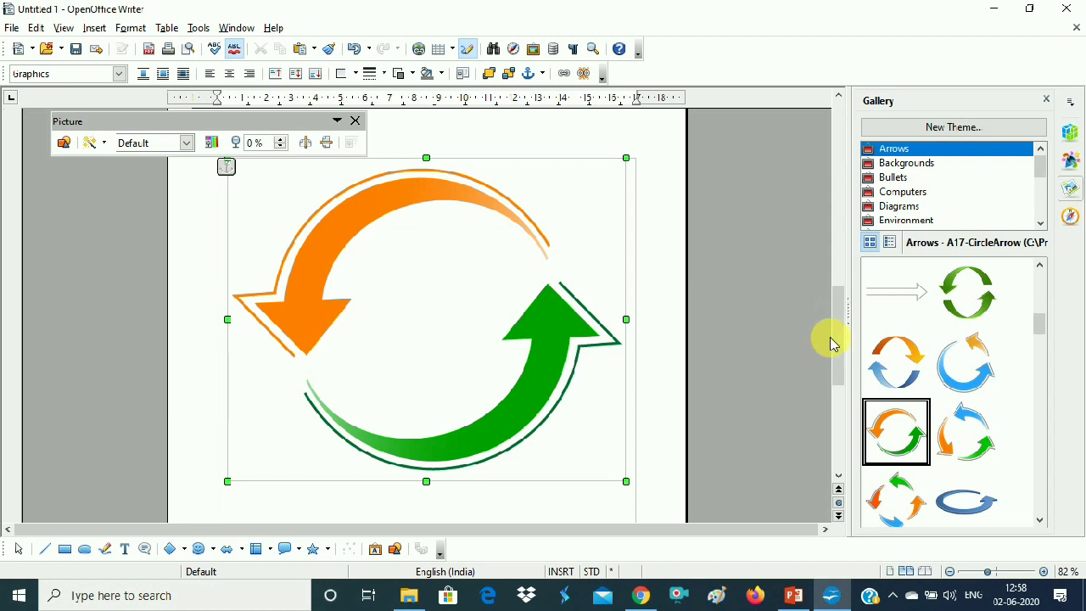
left_click_drag(836, 348, 838, 378)
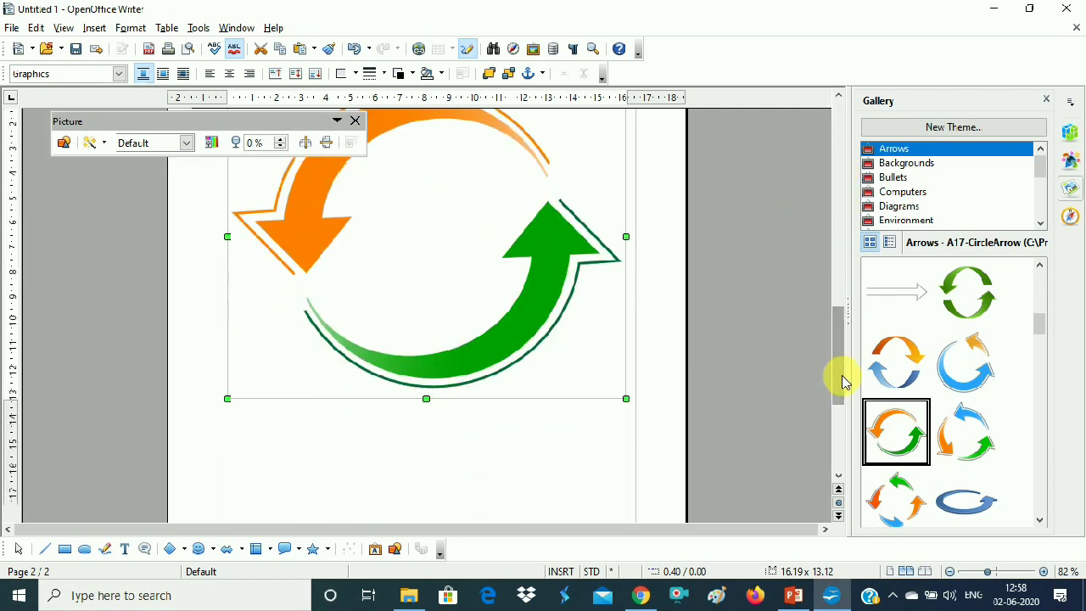
left_click_drag(626, 398, 478, 229)
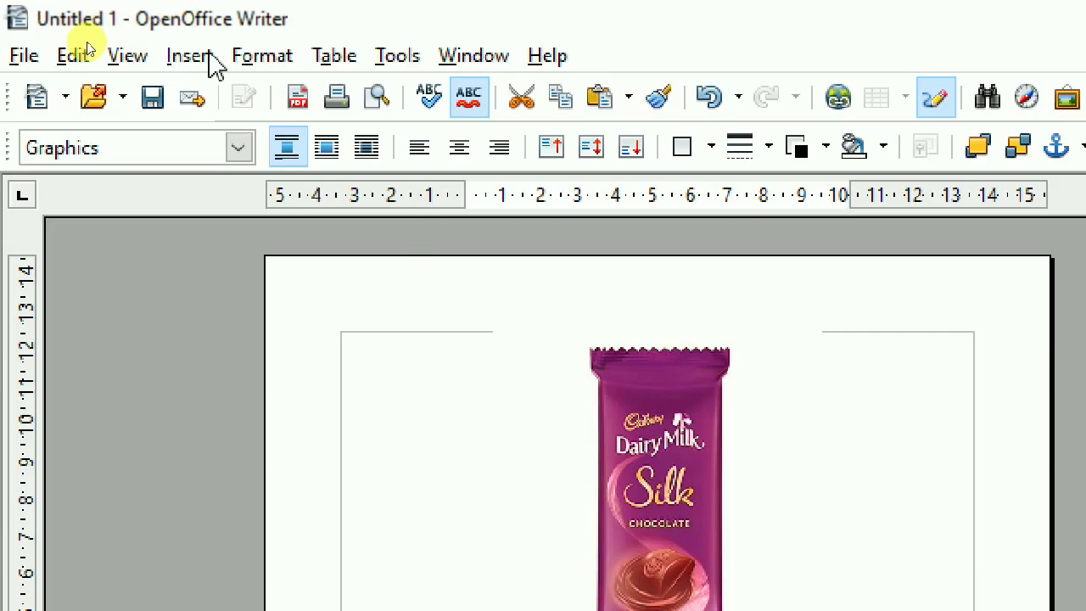
Open the source selection for inserting a scanned picture, and close it without choosing a source
left_click(188, 58)
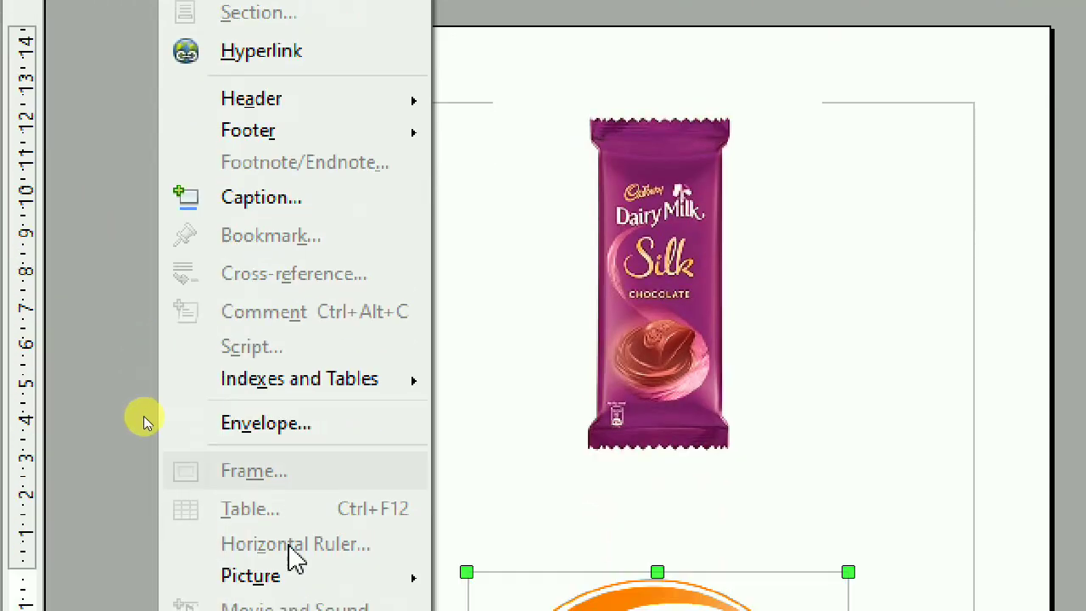
mouse_move(293, 610)
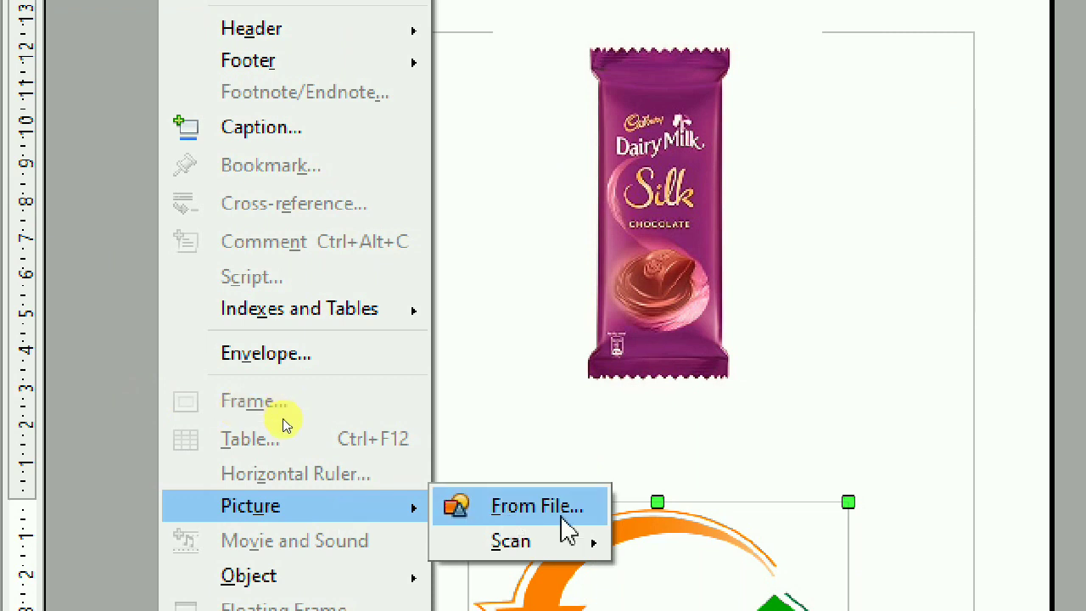
mouse_move(574, 524)
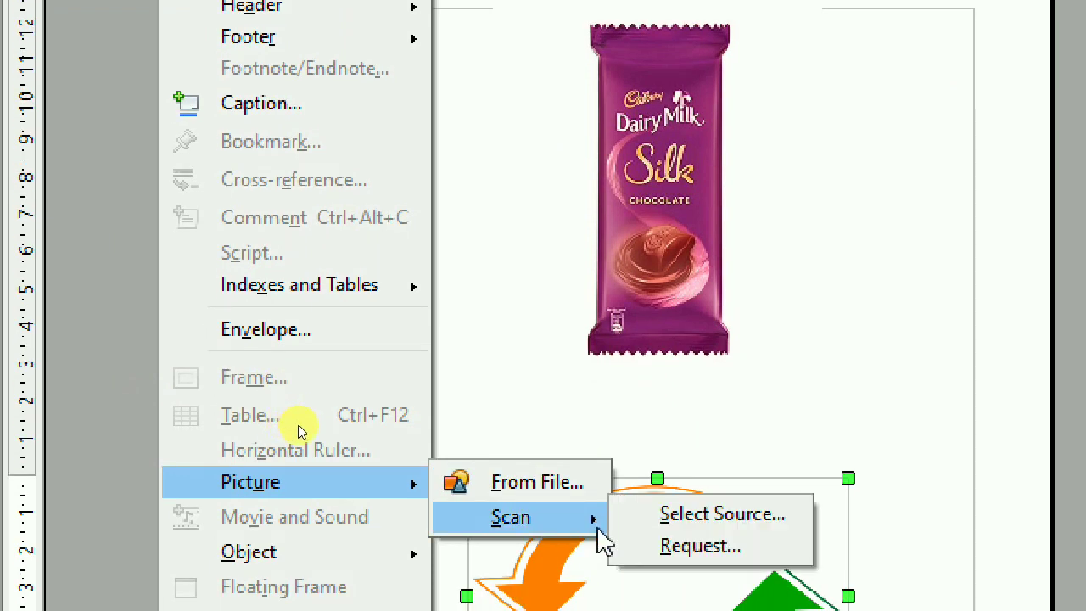
left_click(719, 516)
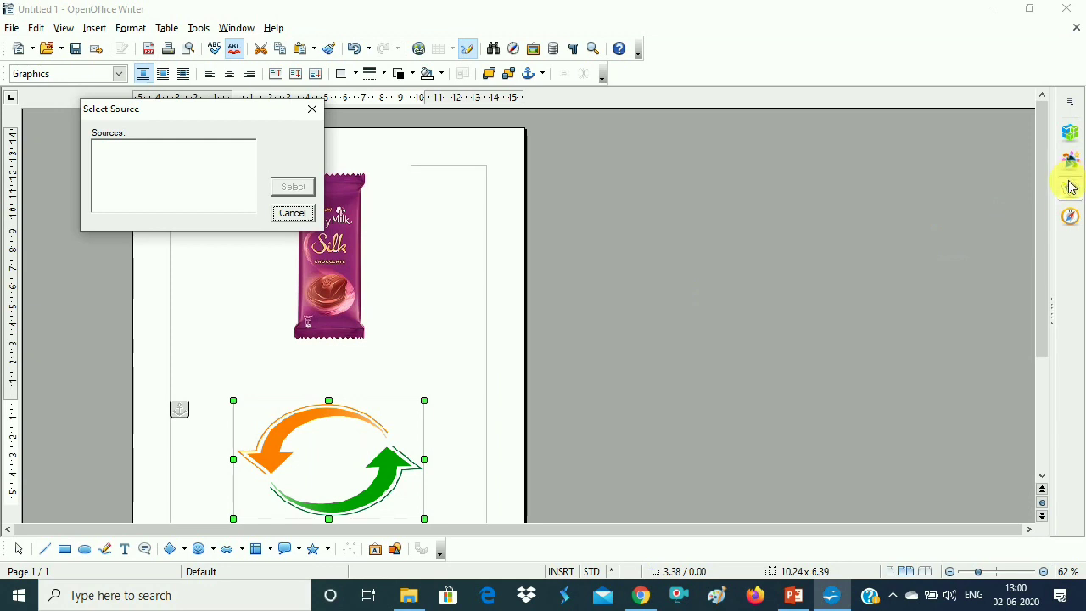
left_click(317, 111)
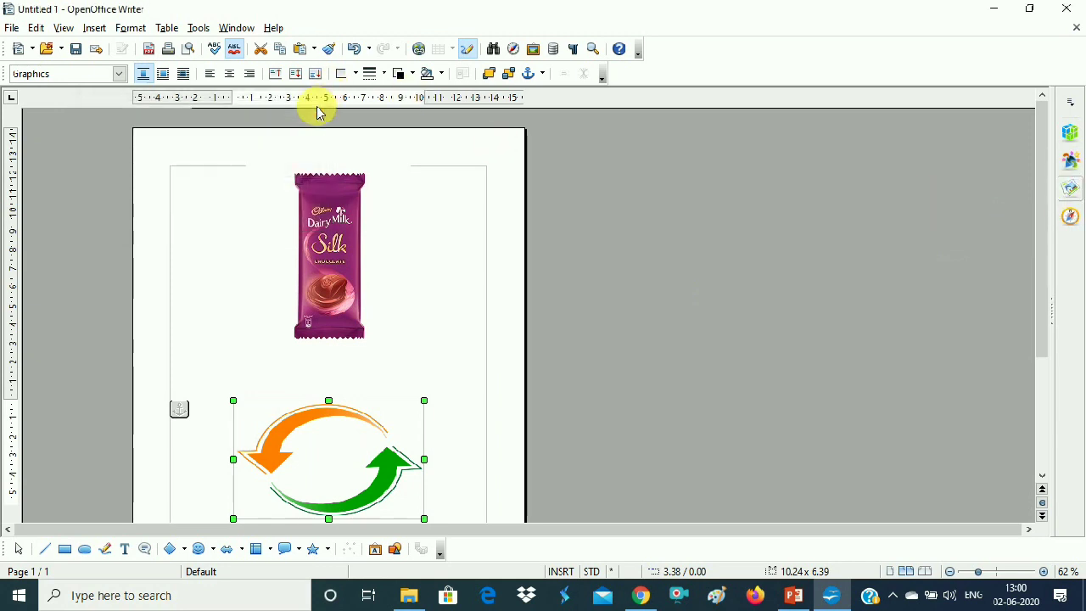
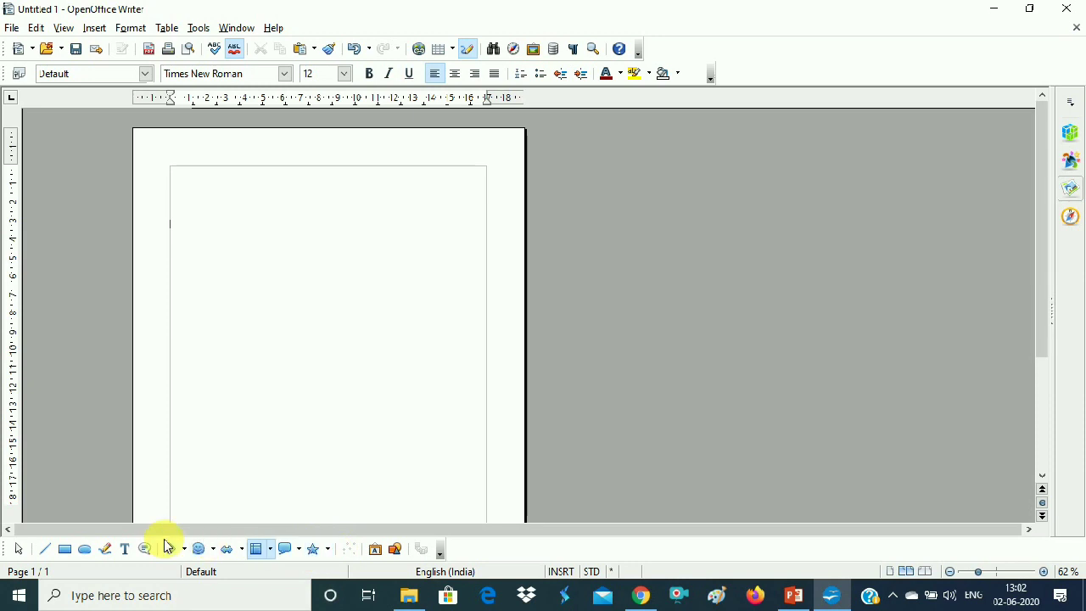
Hide the Drawing toolbar and show it again
left_click(66, 28)
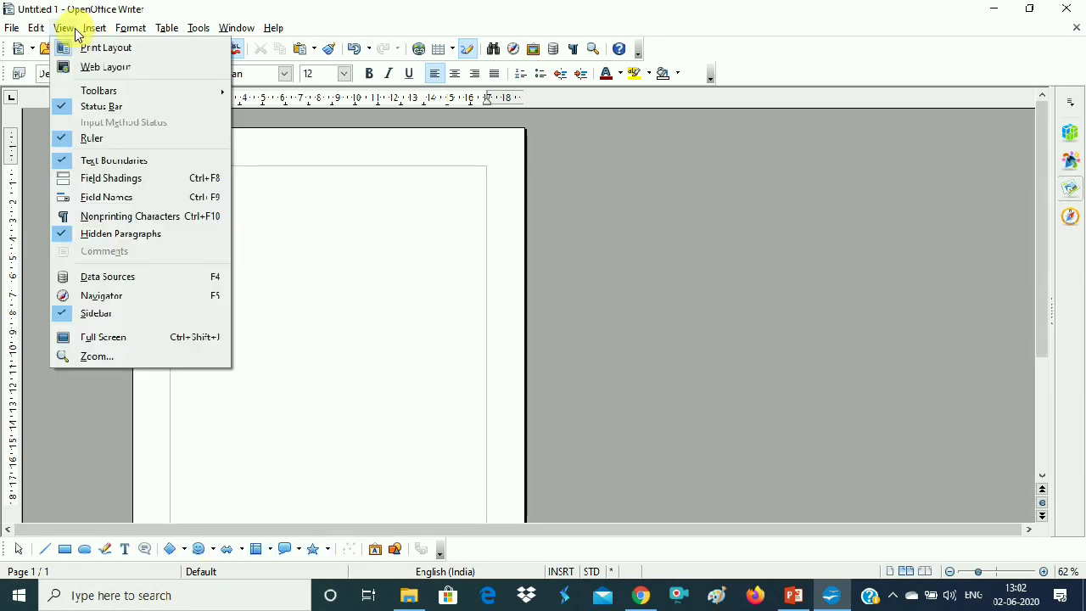
mouse_move(100, 90)
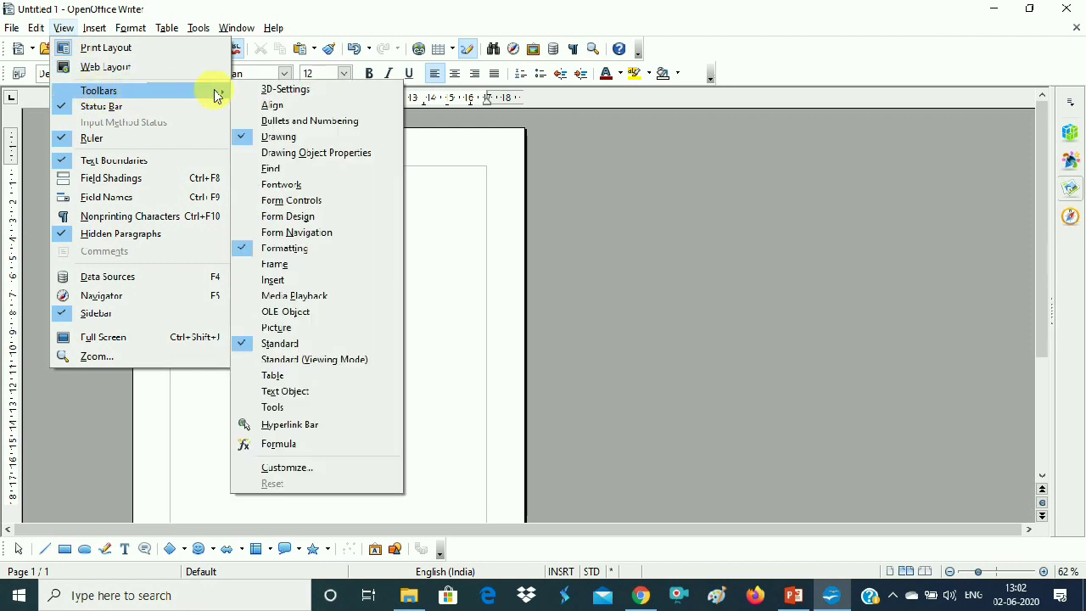
left_click(280, 141)
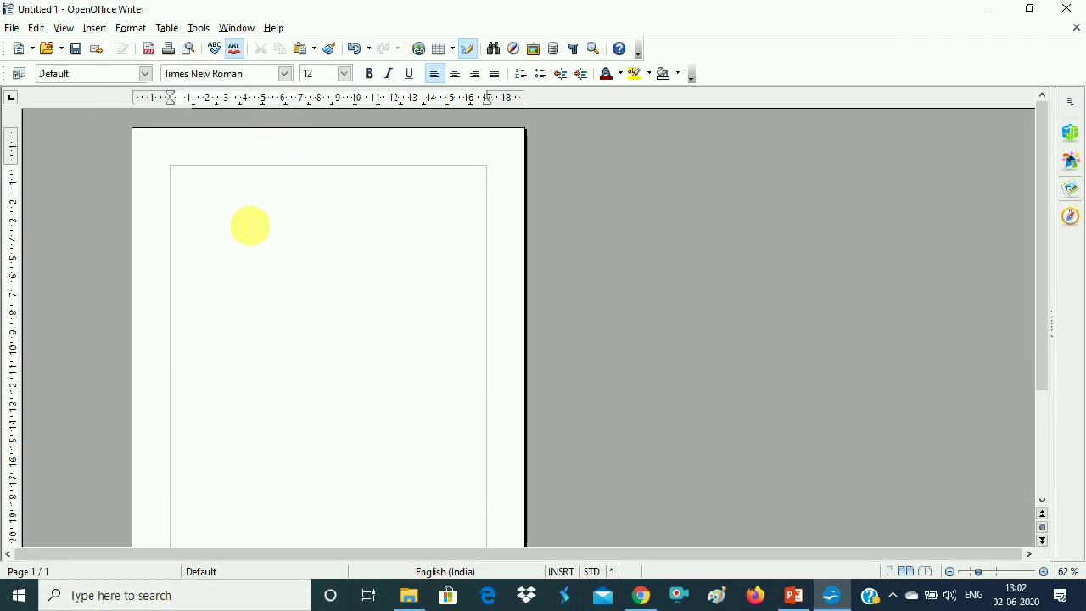
key("ctrl+a")
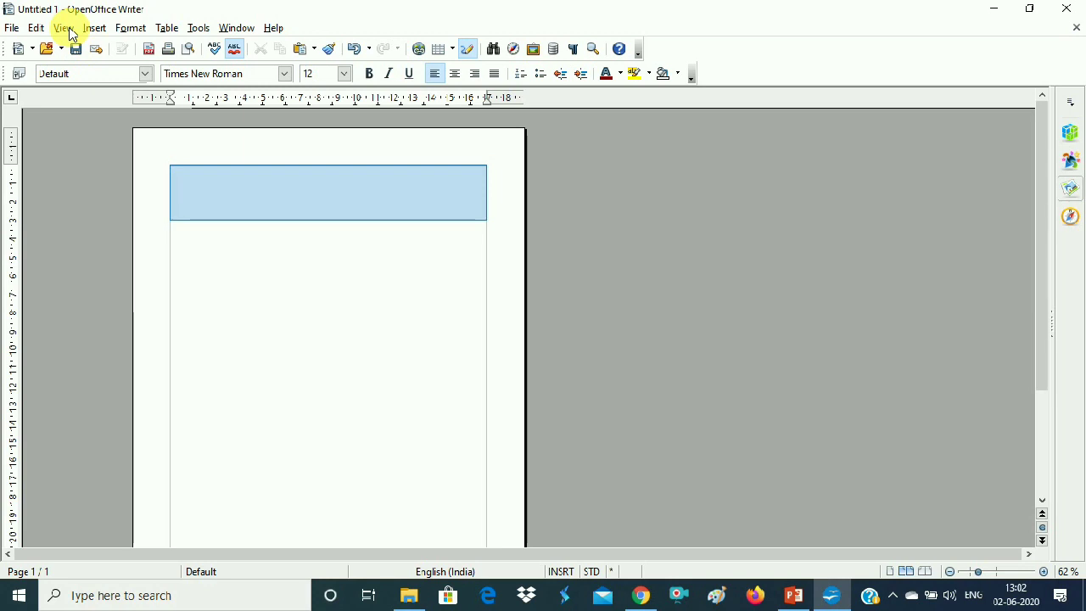
left_click(66, 30)
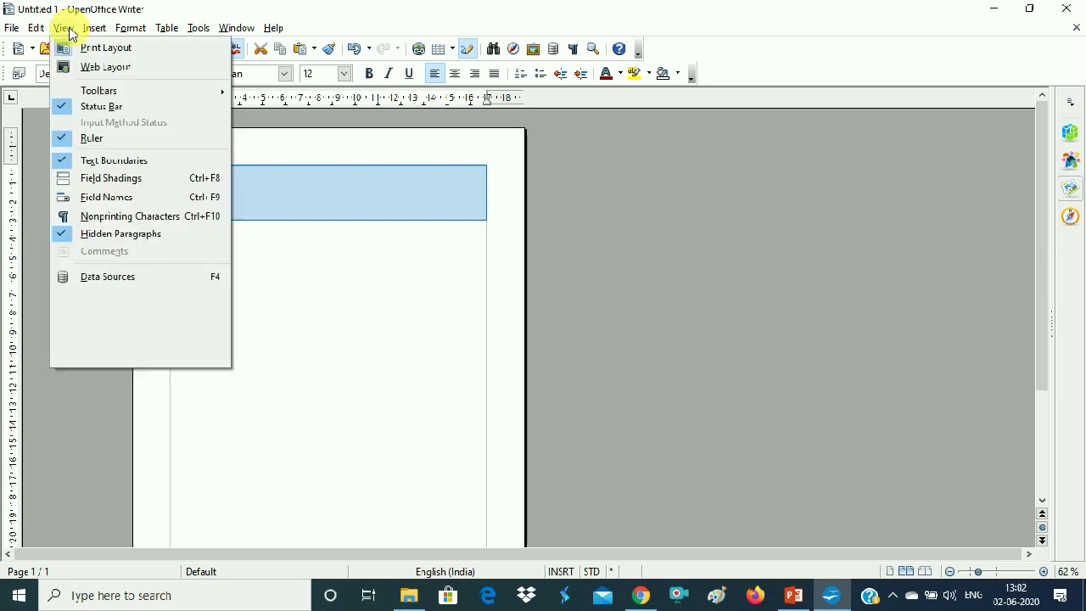
mouse_move(97, 93)
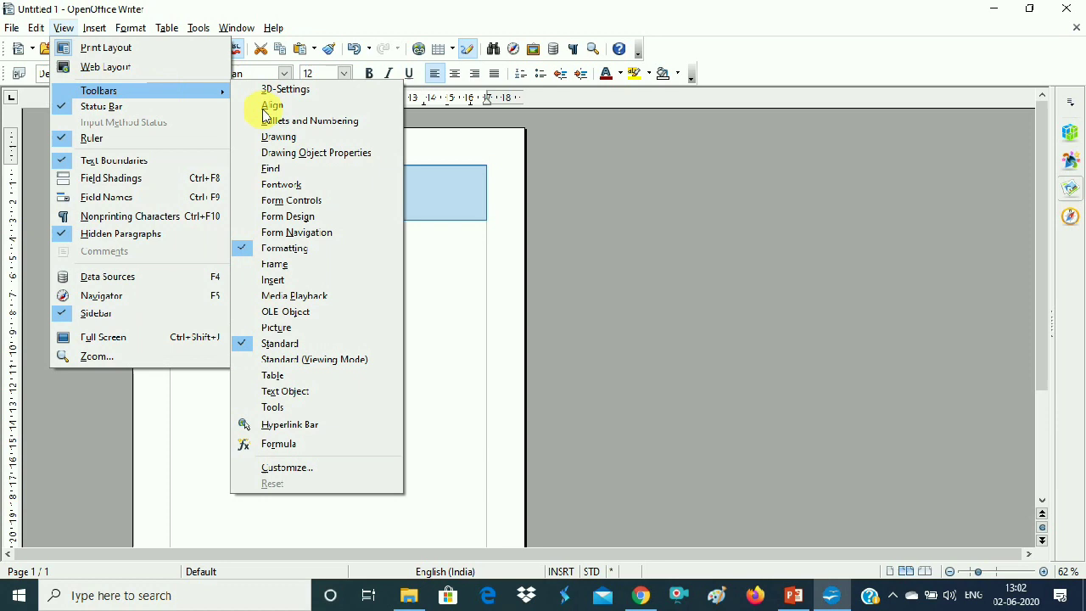
left_click(292, 146)
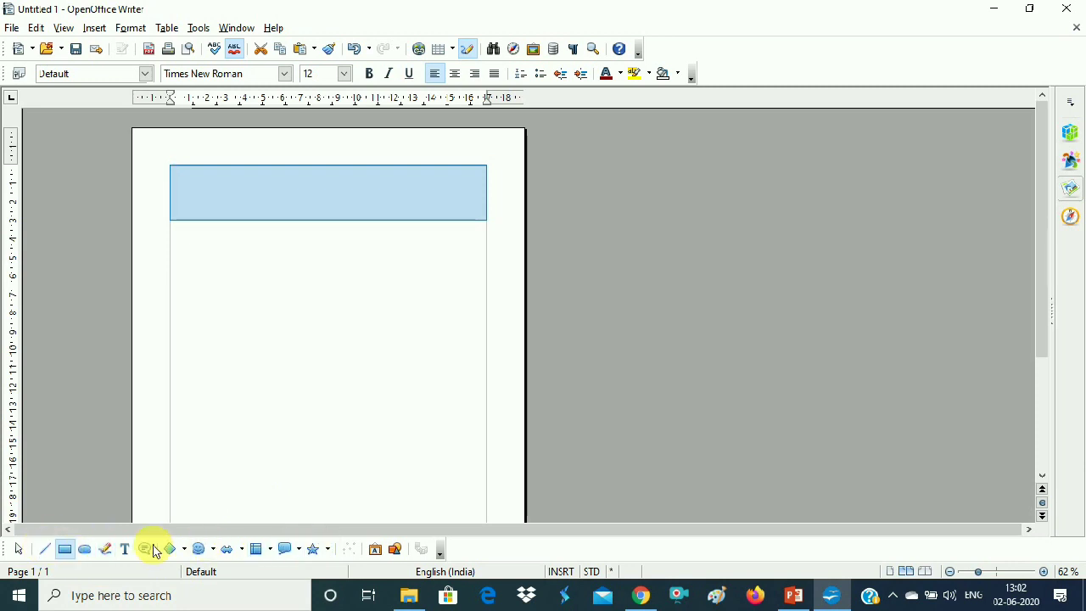
Draw two line callouts on the page and delete them
left_click(288, 374)
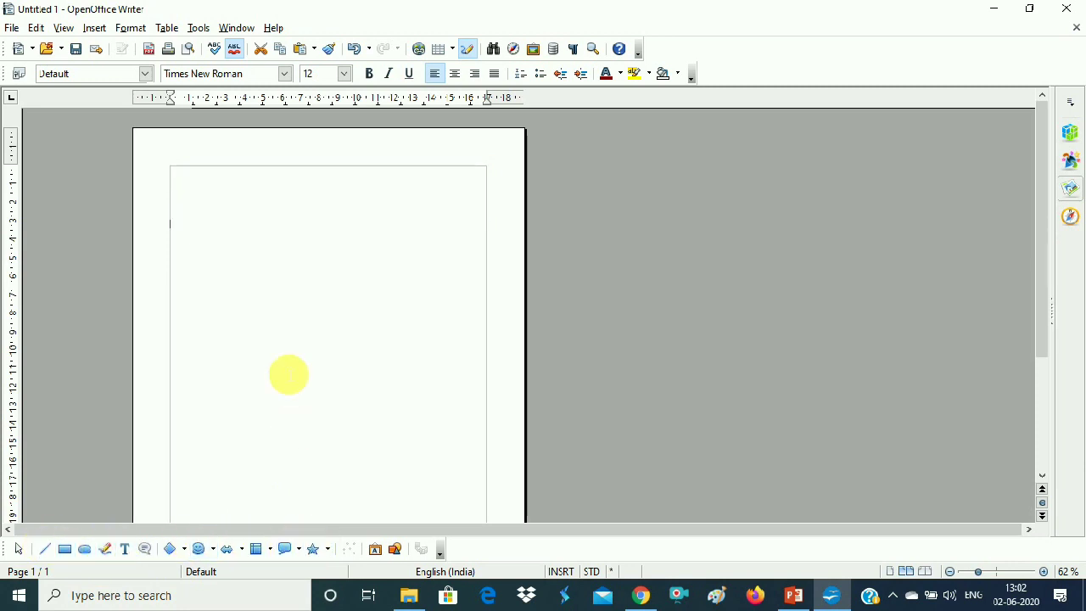
left_click(20, 550)
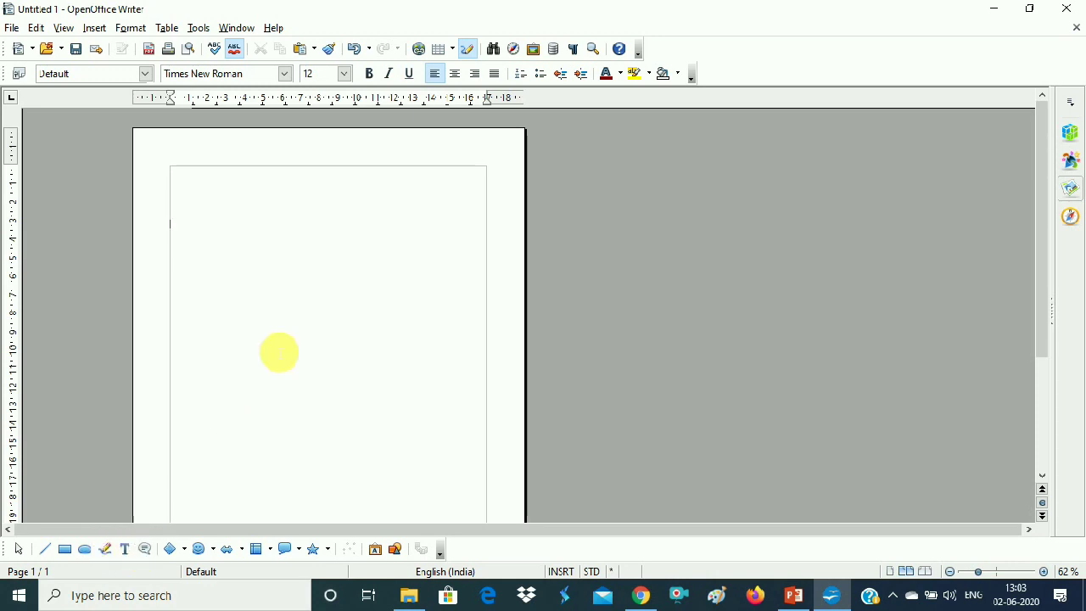
left_click(141, 550)
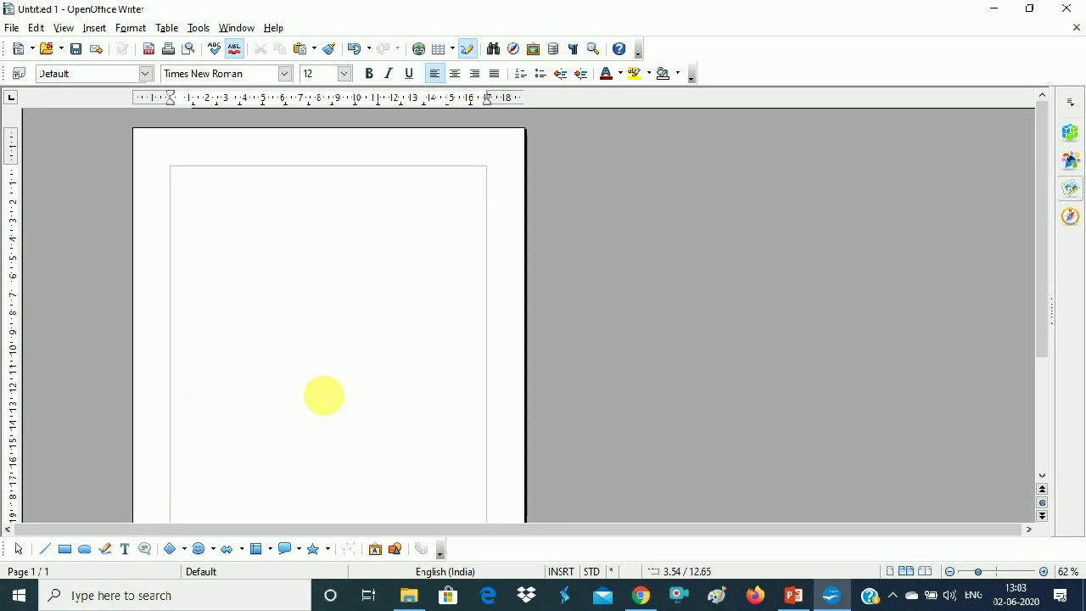
left_click(323, 395)
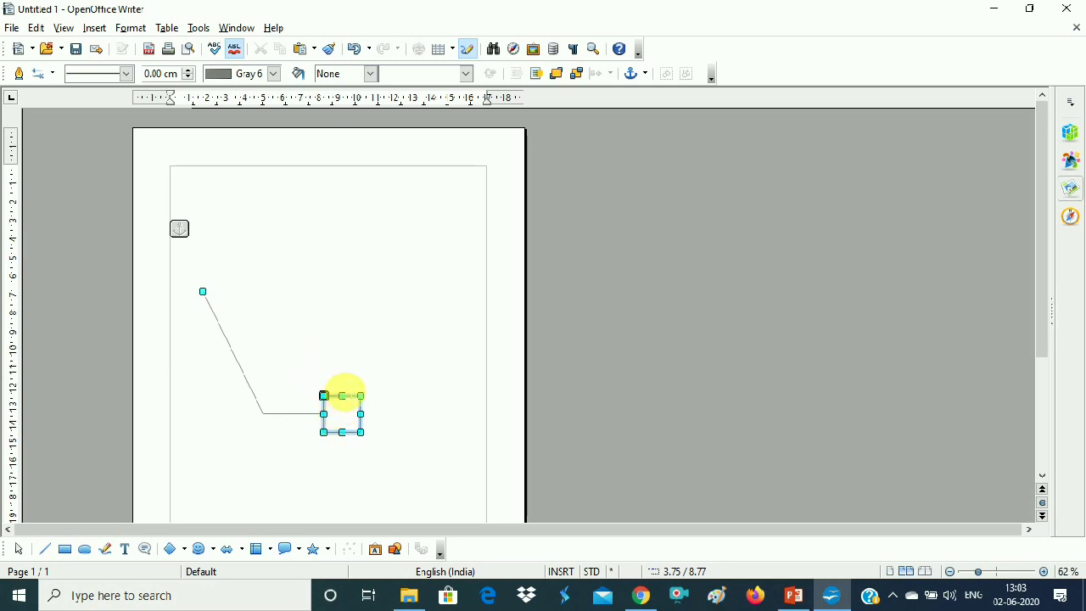
left_click_drag(348, 389, 333, 312)
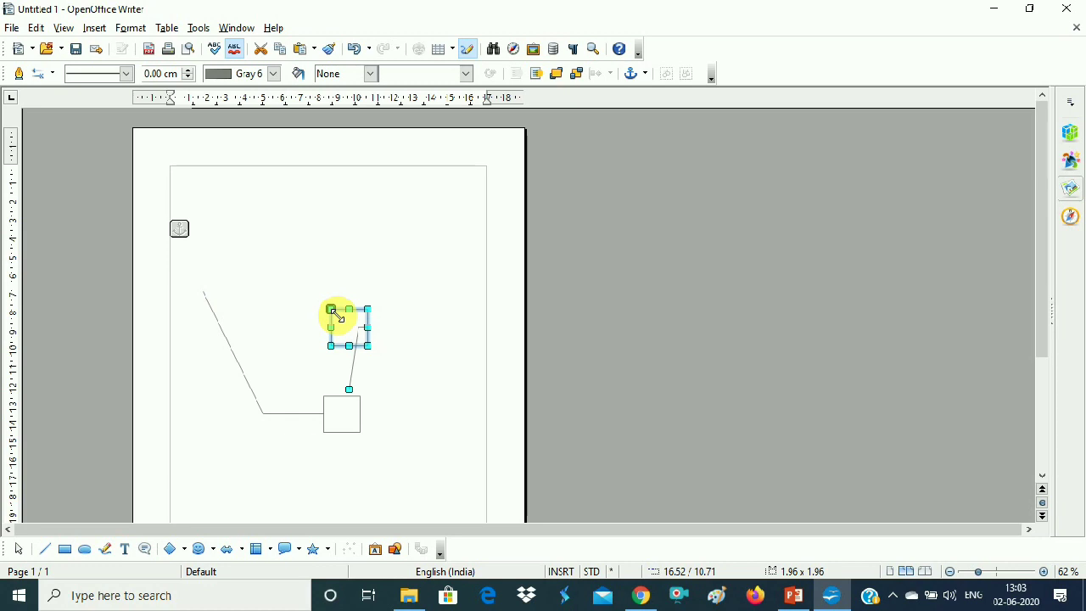
key("Delete")
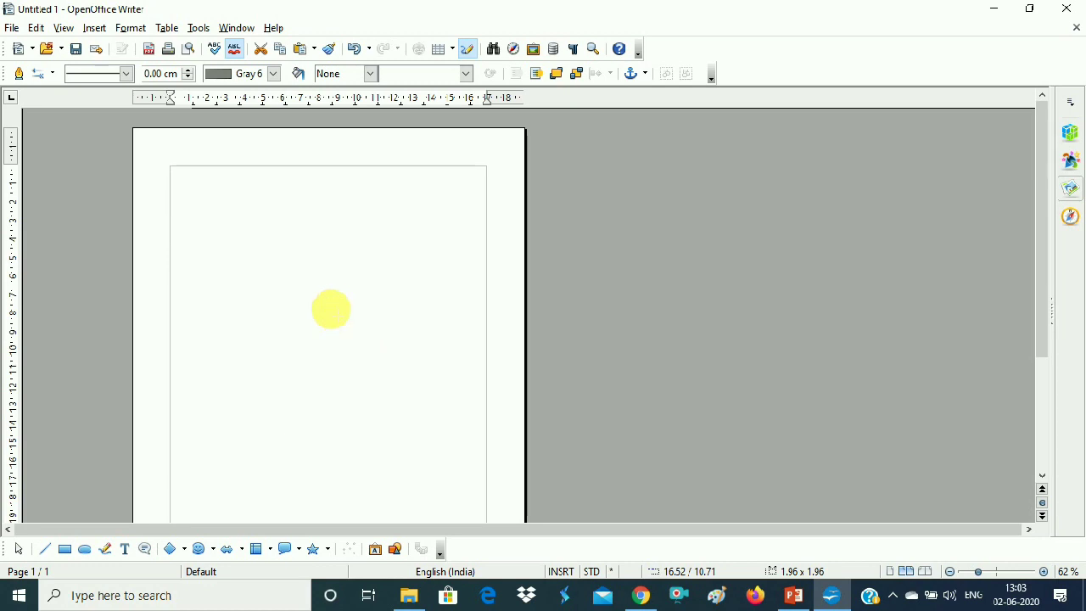
Draw a smiley face about 9.3 x 7.2 cm and give its mouth line a pointed arrowhead start and a square end
left_click(198, 549)
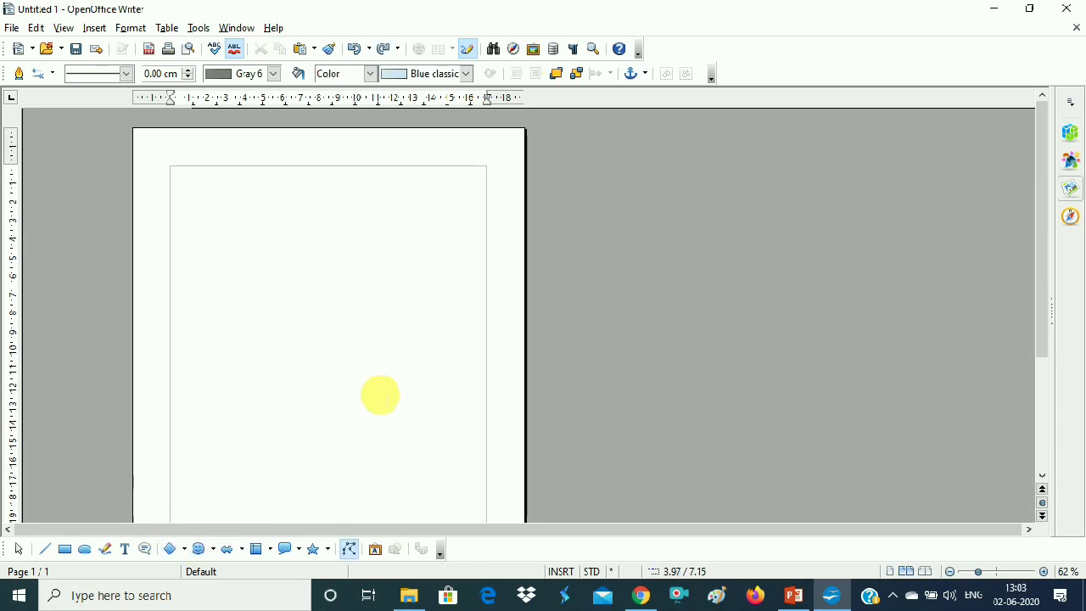
left_click_drag(380, 394, 380, 396)
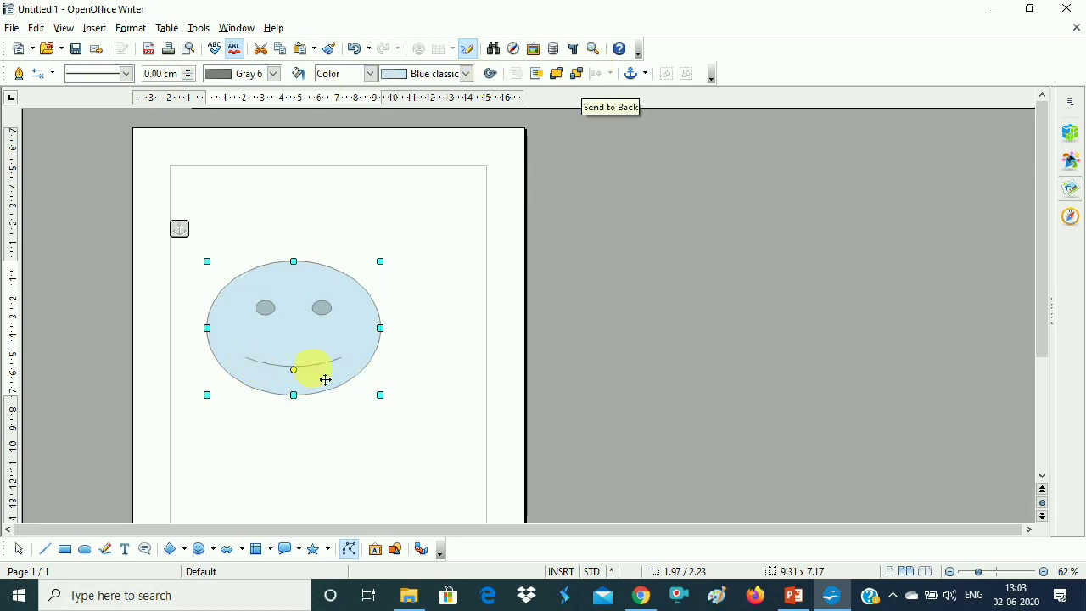
left_click(46, 75)
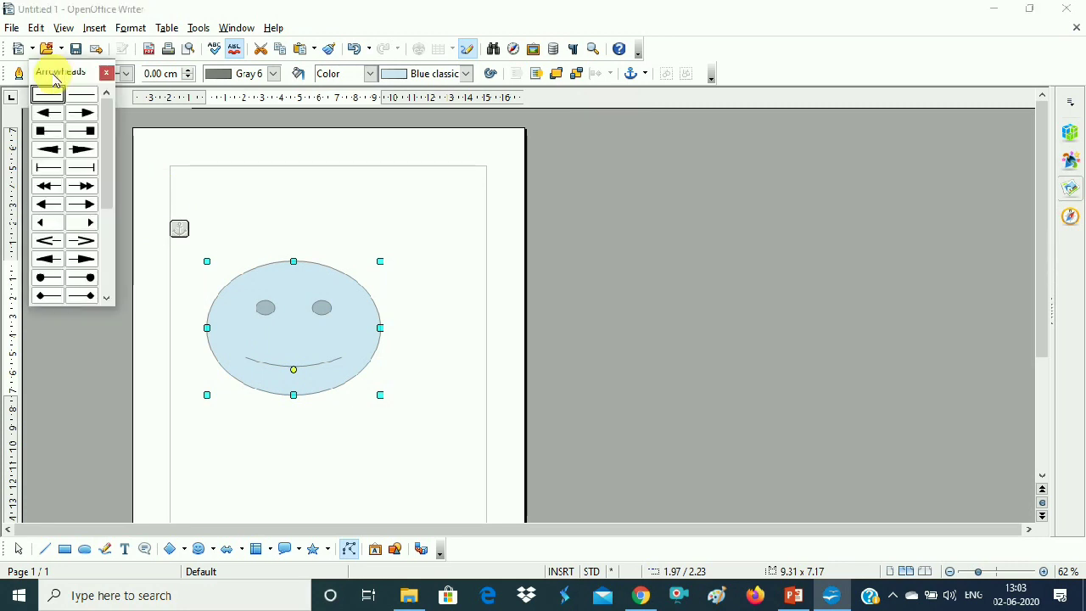
left_click(49, 149)
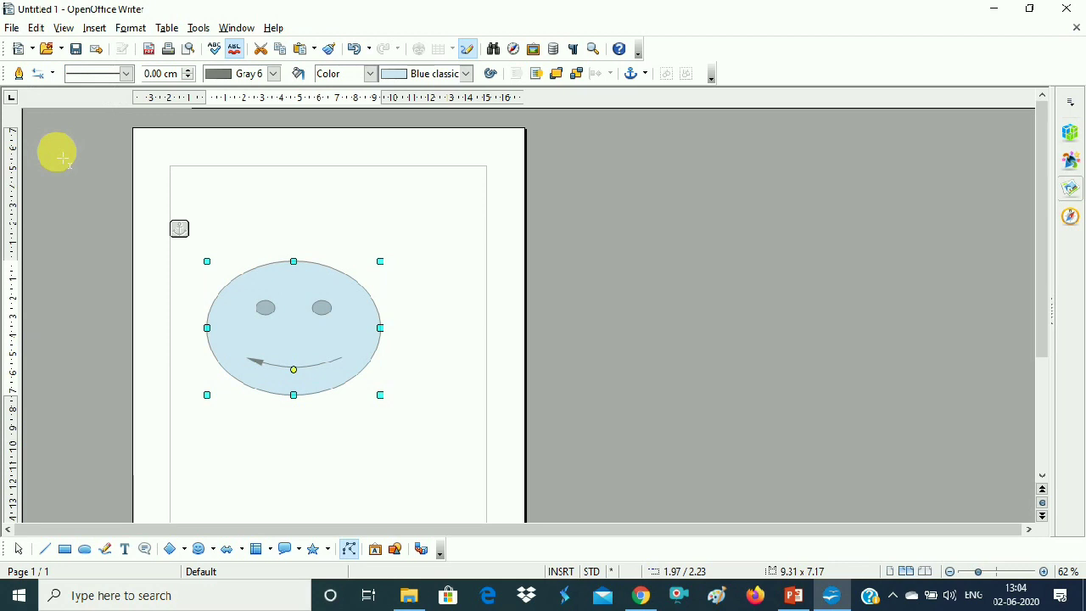
left_click(126, 75)
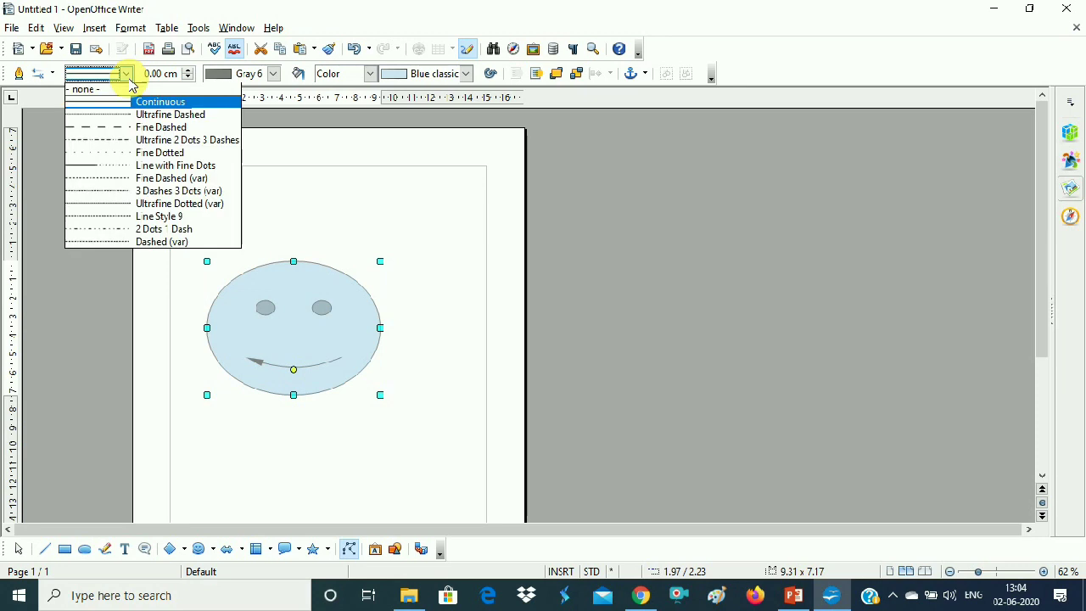
left_click(53, 77)
left_click(49, 77)
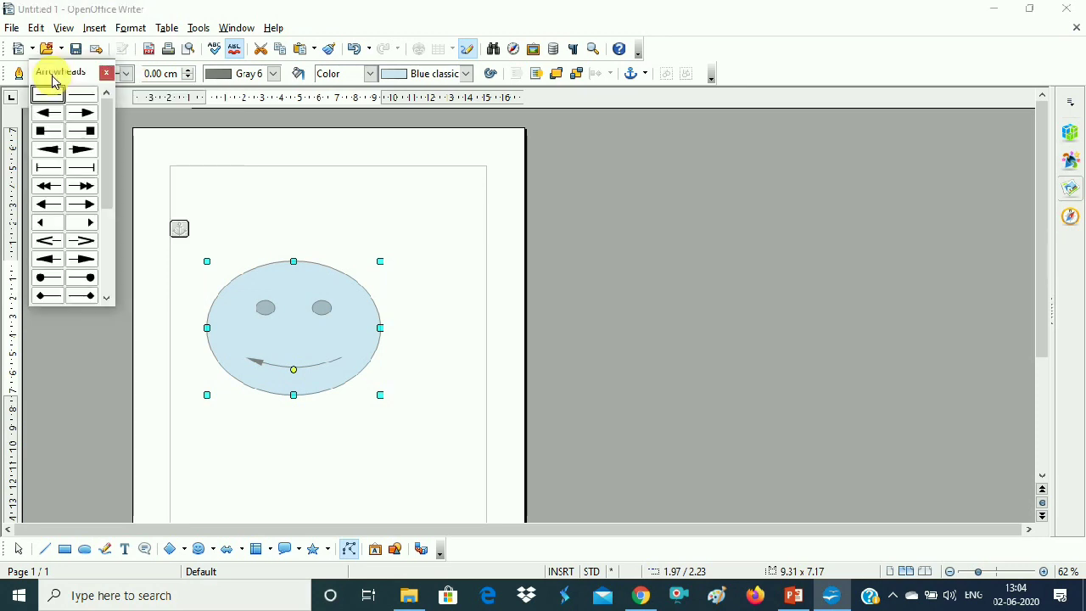
left_click(81, 132)
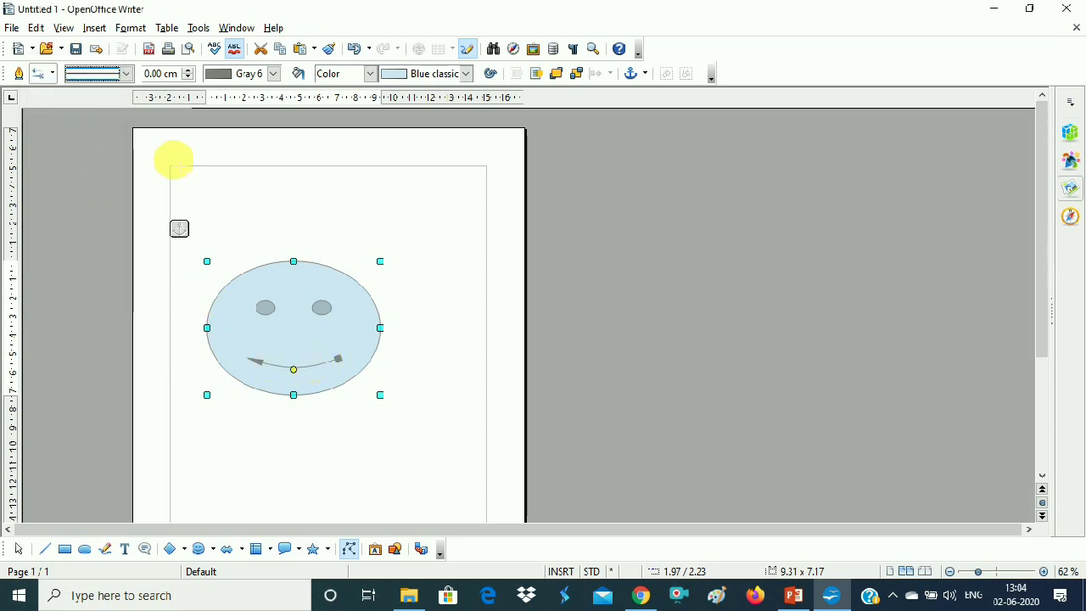
Try the Fine Dashed and 2 Dots 1 Dash line styles on the smiley face
left_click(125, 73)
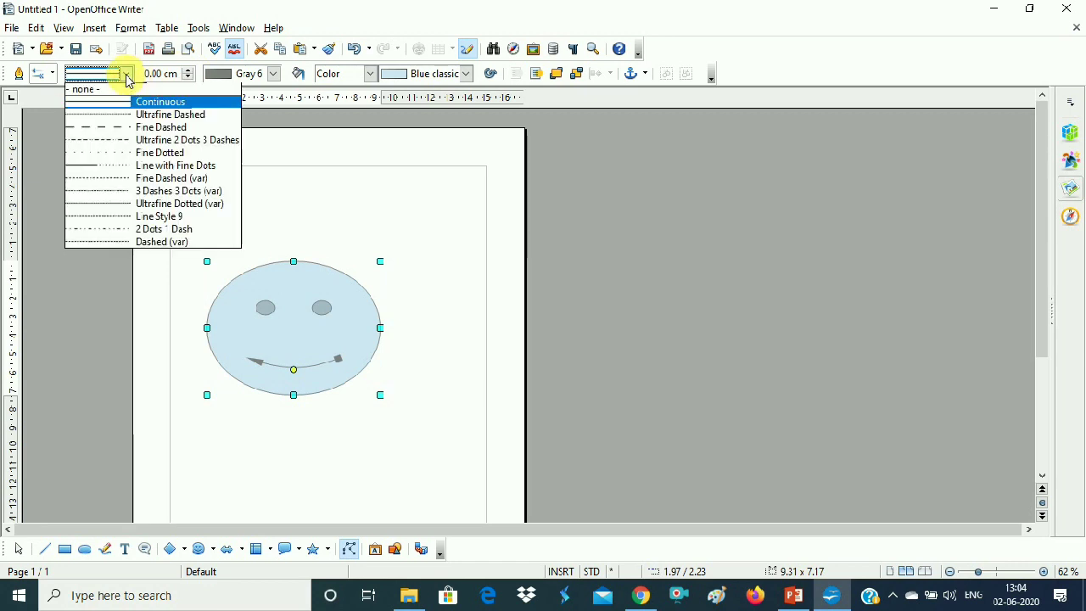
left_click(119, 127)
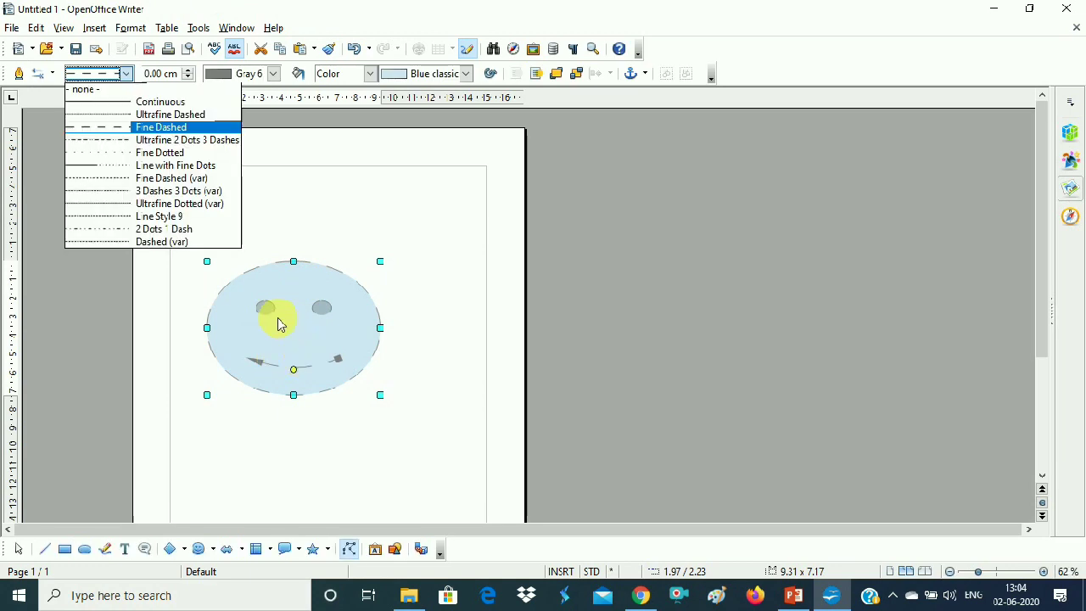
left_click(178, 229)
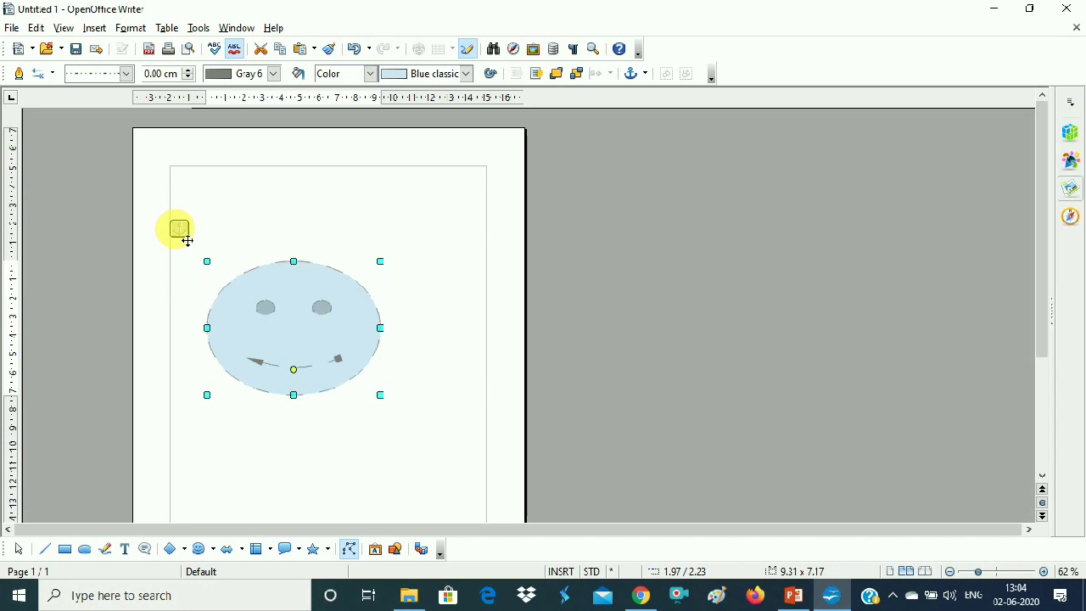
Set the smiley face's line width to 0.60 cm and its line colour to yellow
left_click(188, 77)
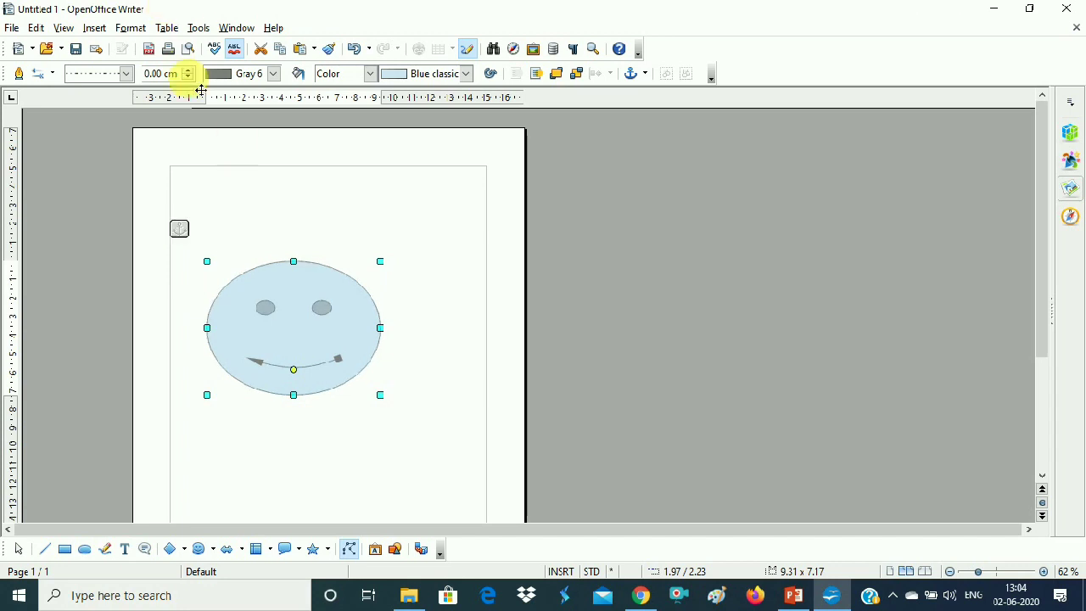
left_click(190, 77)
left_click(190, 76)
left_click(190, 77)
left_click(190, 76)
left_click(190, 77)
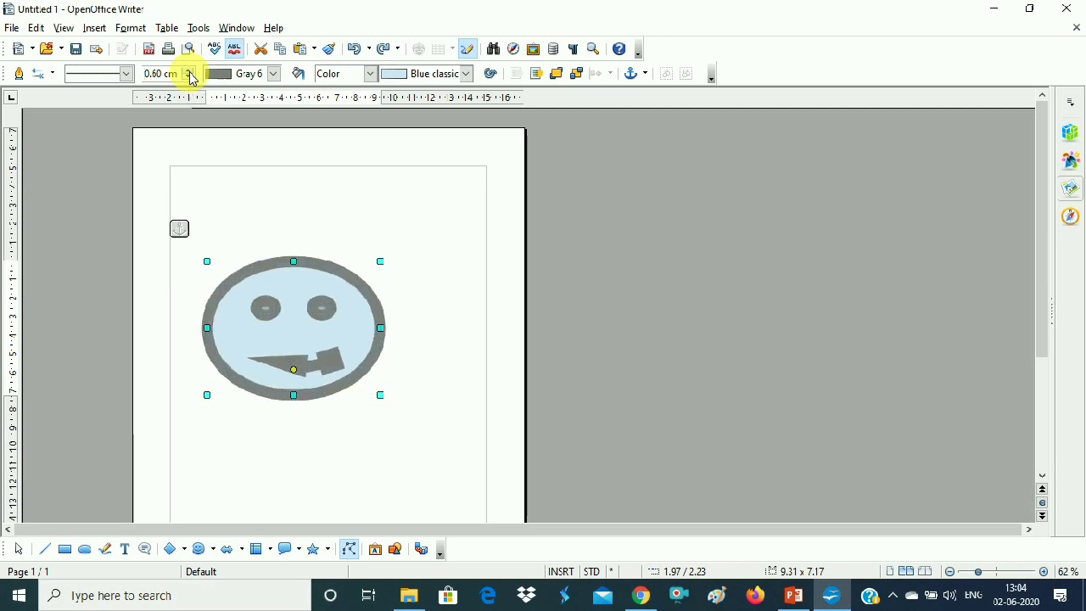
left_click(274, 75)
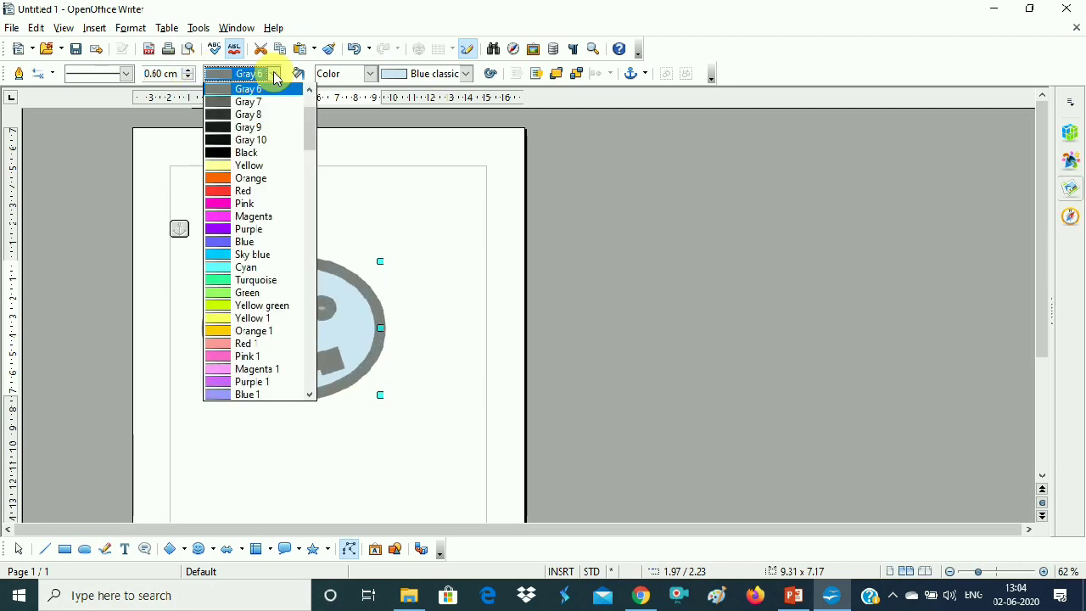
left_click(252, 321)
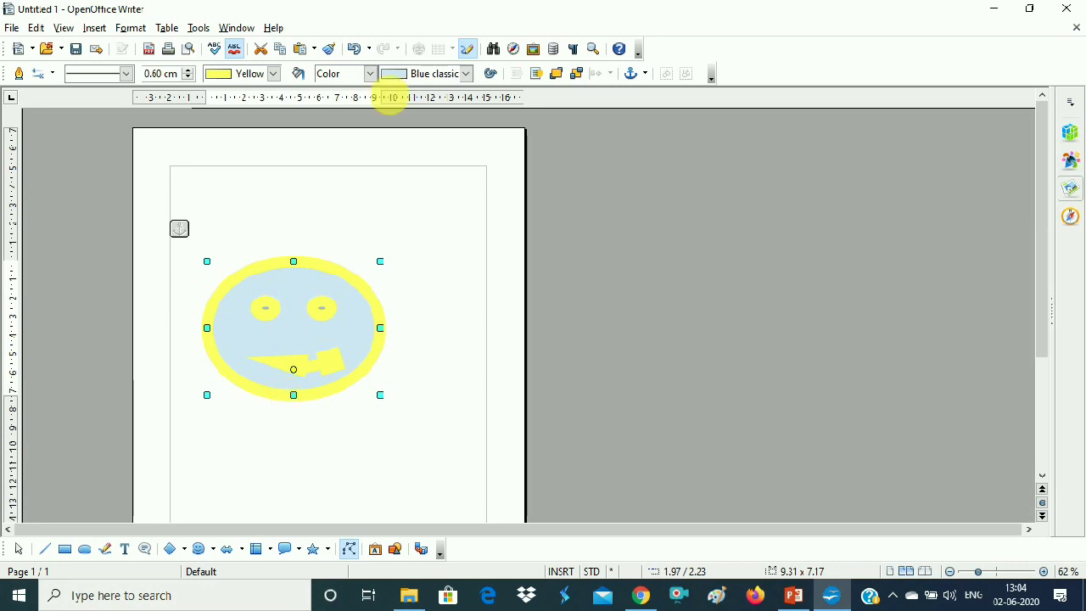
Switch the smiley face's fill type to Gradient without picking one, and set the fill to None
left_click(370, 74)
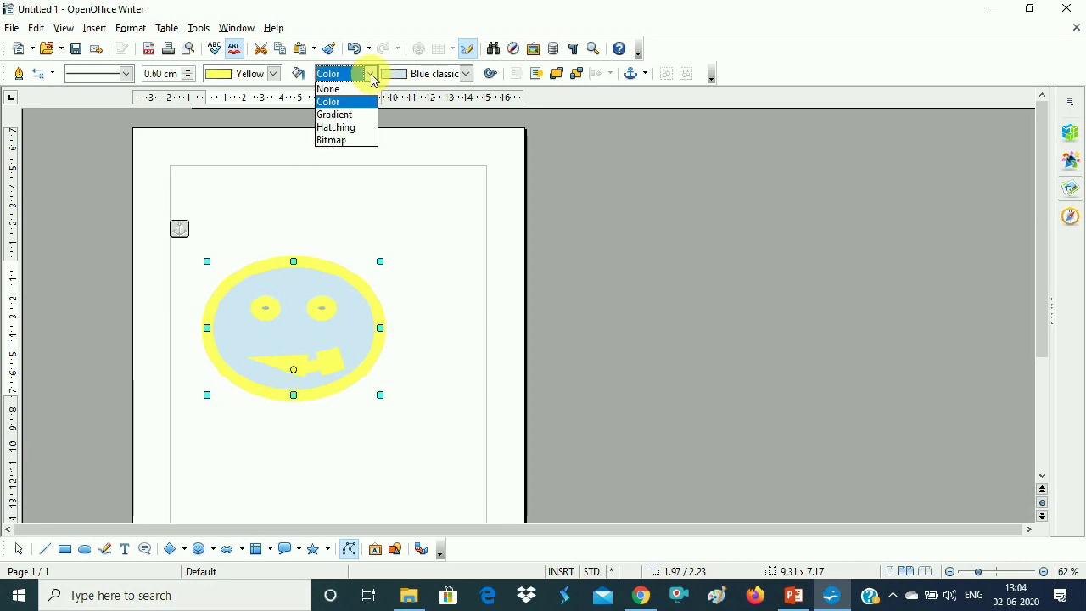
left_click(351, 116)
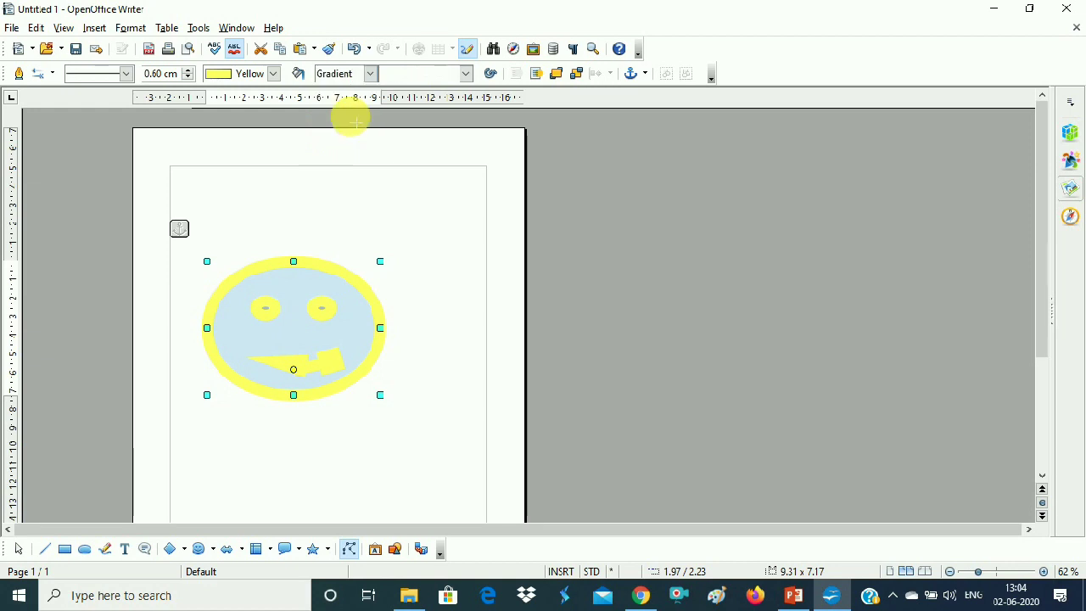
left_click(369, 74)
left_click(363, 88)
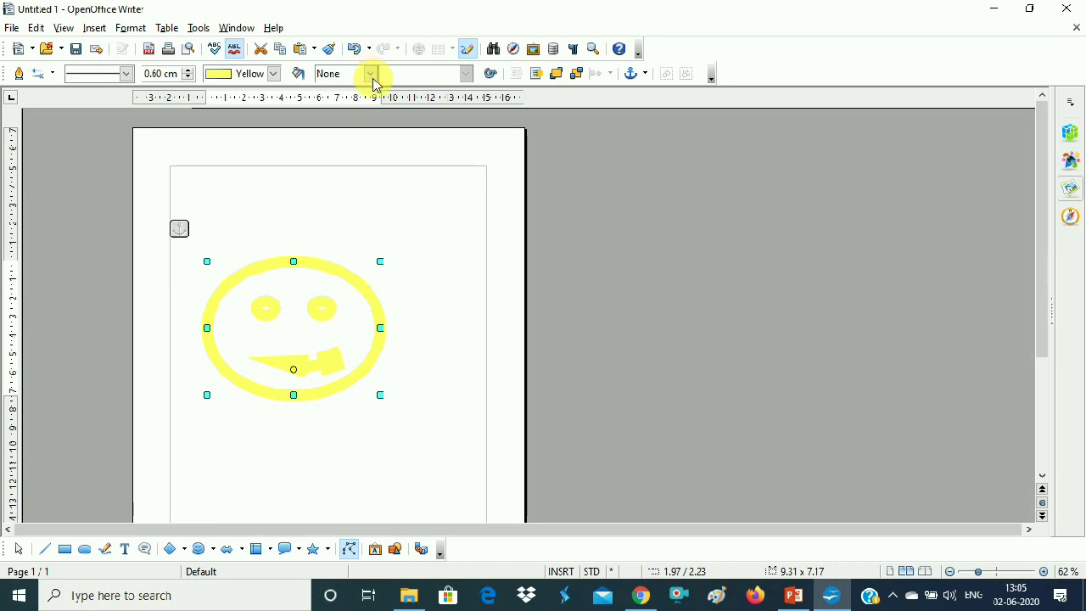
Fill the smiley face with the solid colour Pink
left_click(371, 75)
left_click(359, 103)
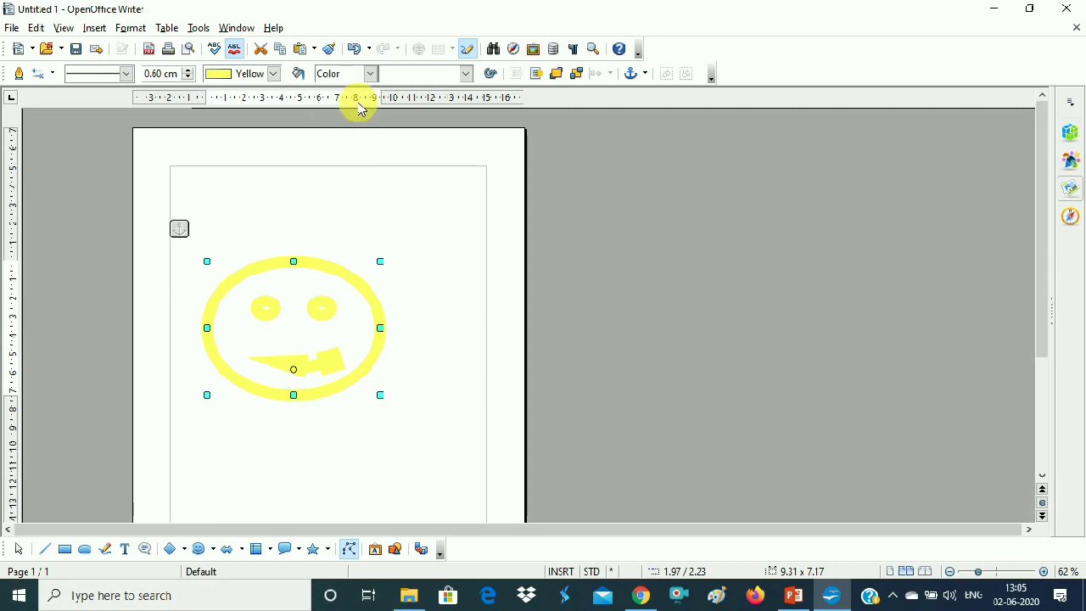
left_click(466, 77)
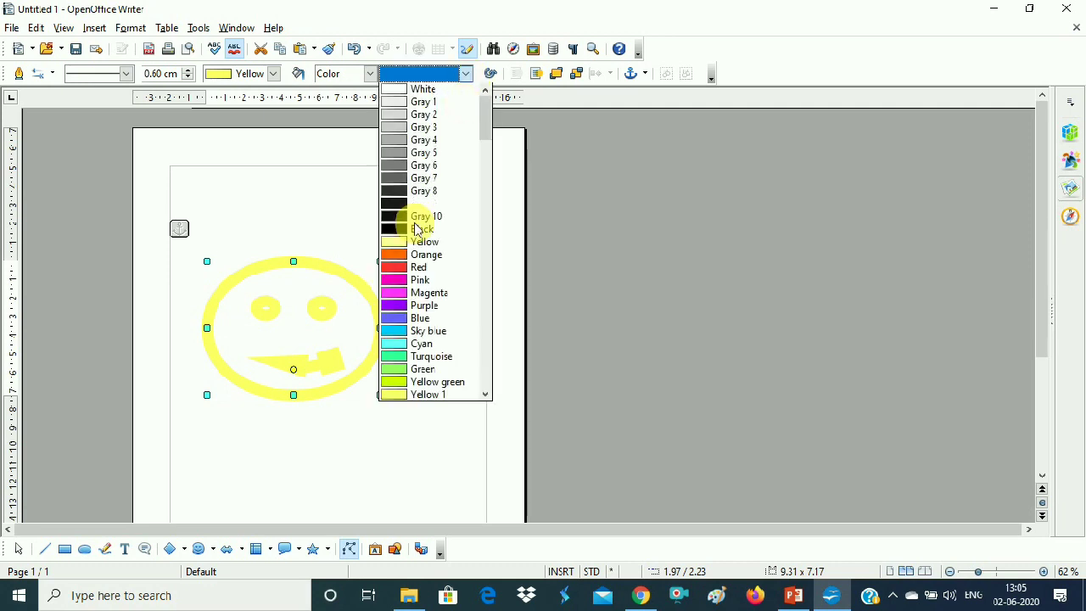
left_click(417, 280)
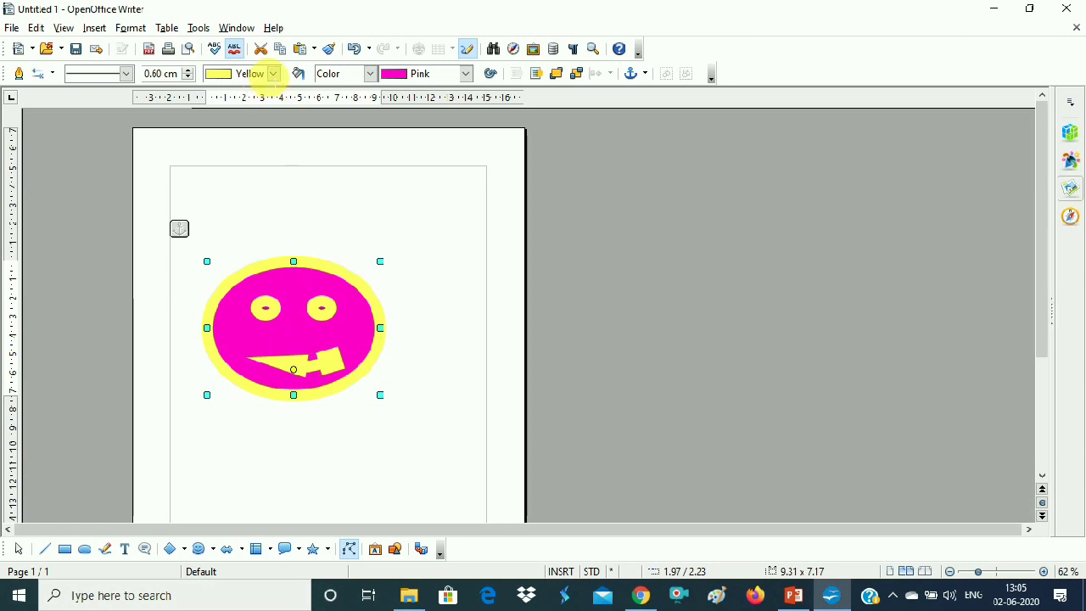
Apply the Blue Gradient 1 fill to the smiley face, and change it to Purple Pipe
left_click(373, 77)
left_click(352, 114)
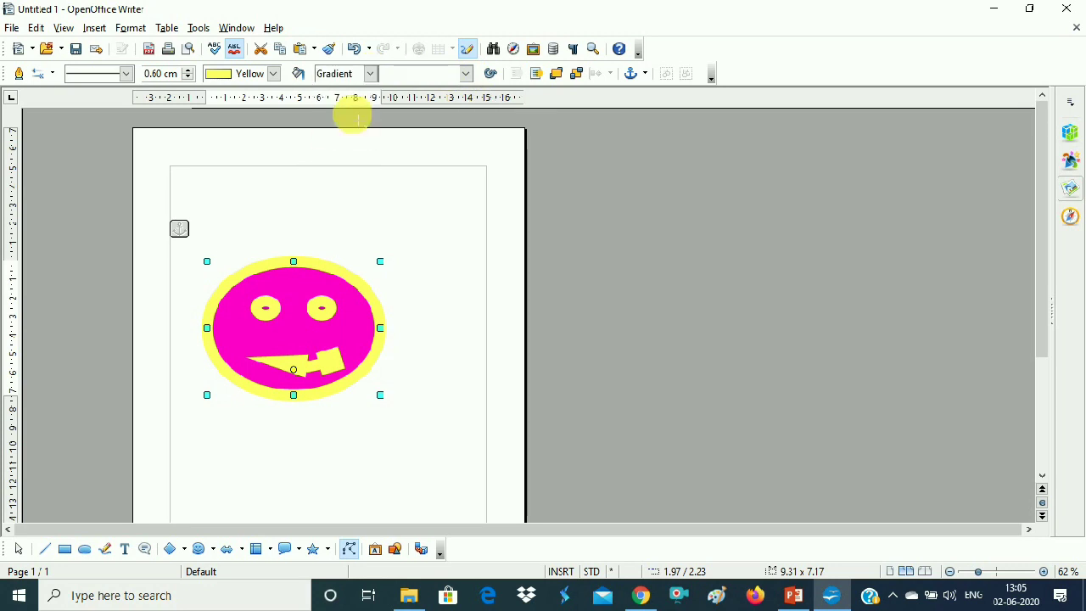
left_click(465, 73)
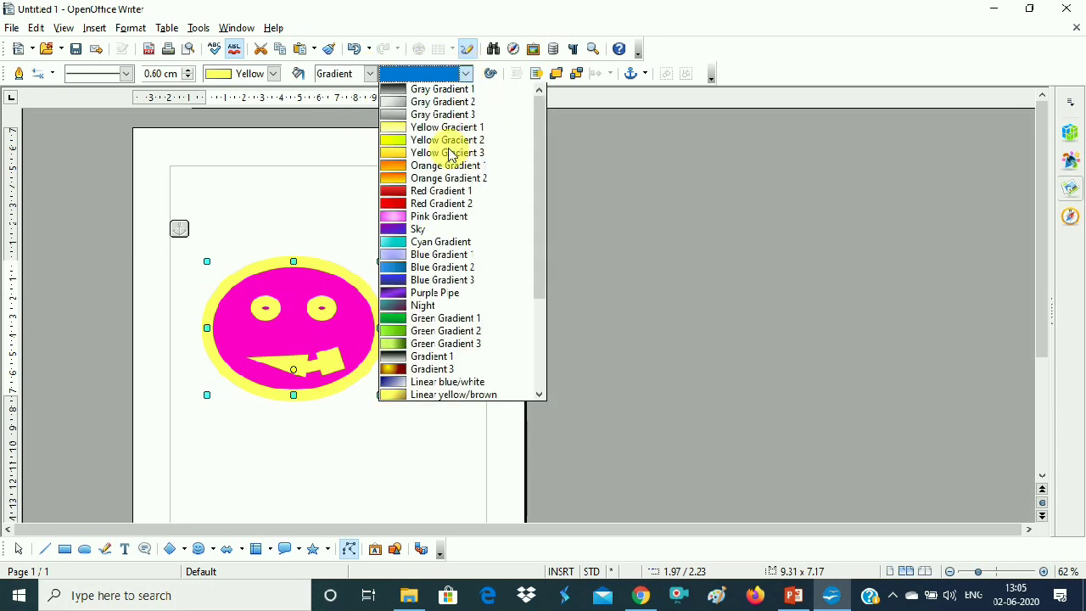
left_click(435, 257)
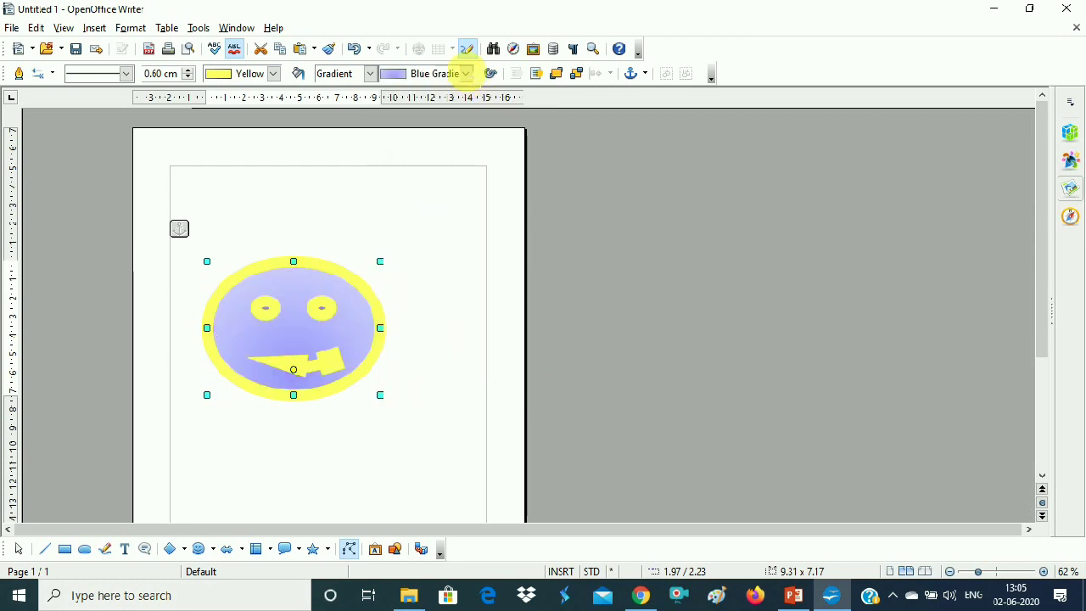
left_click(466, 73)
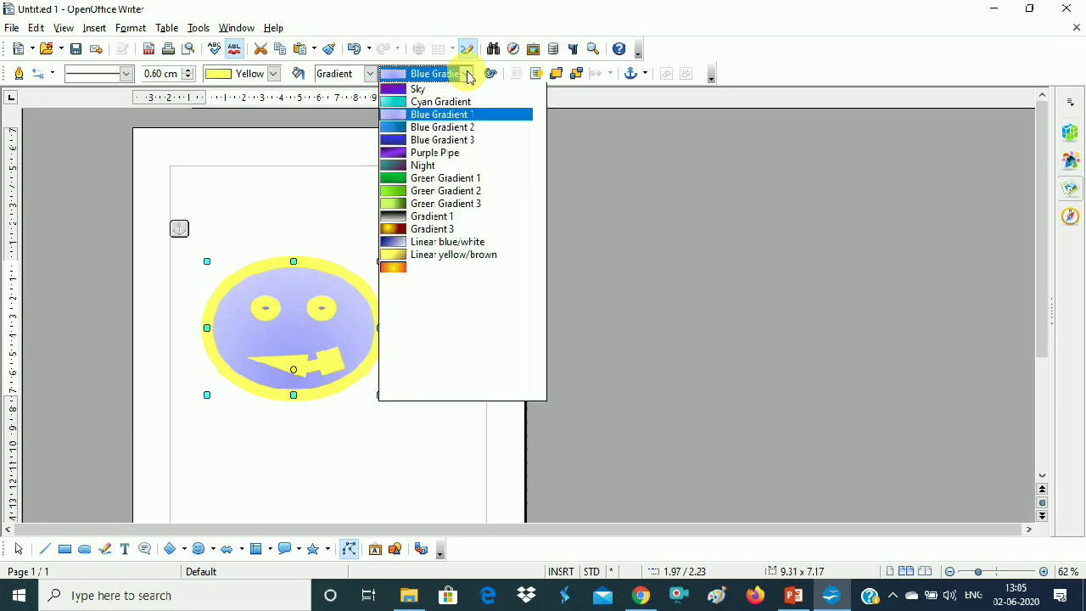
left_click(435, 154)
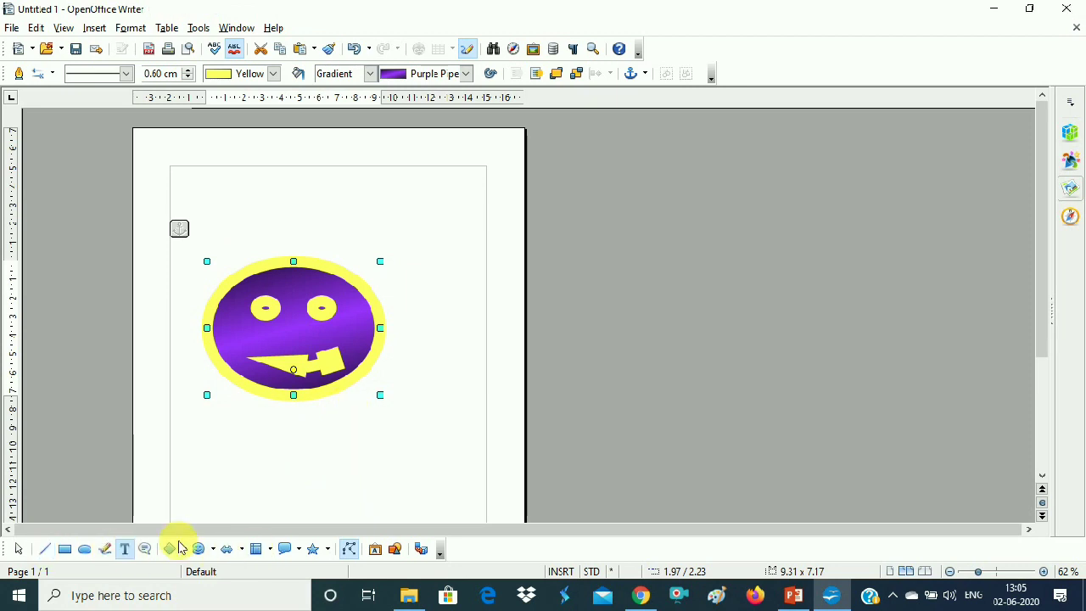
Browse the available block arrow and symbol shapes
left_click(244, 550)
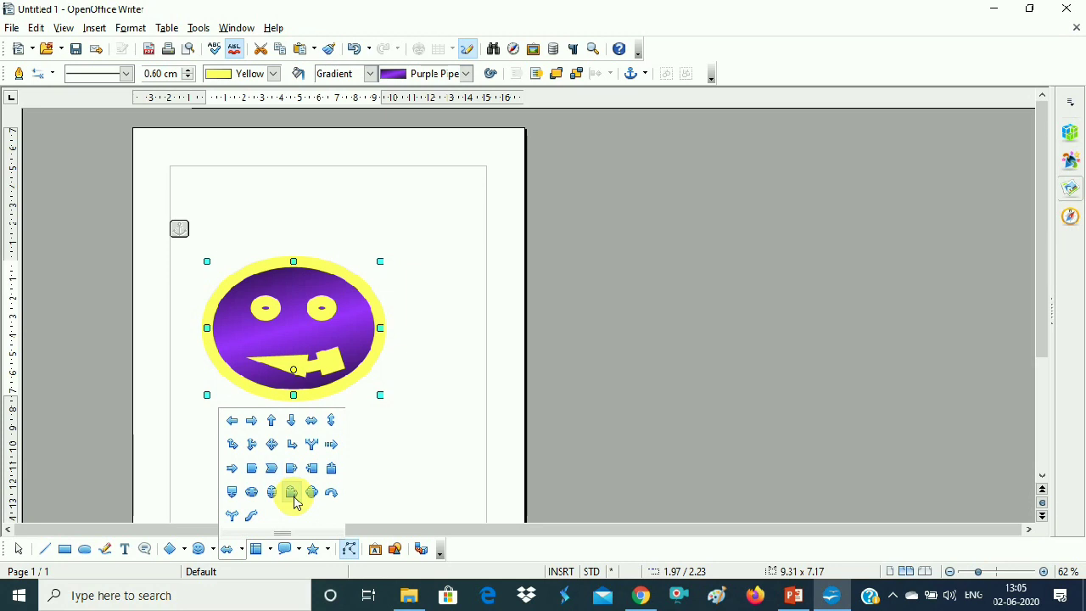
left_click(213, 551)
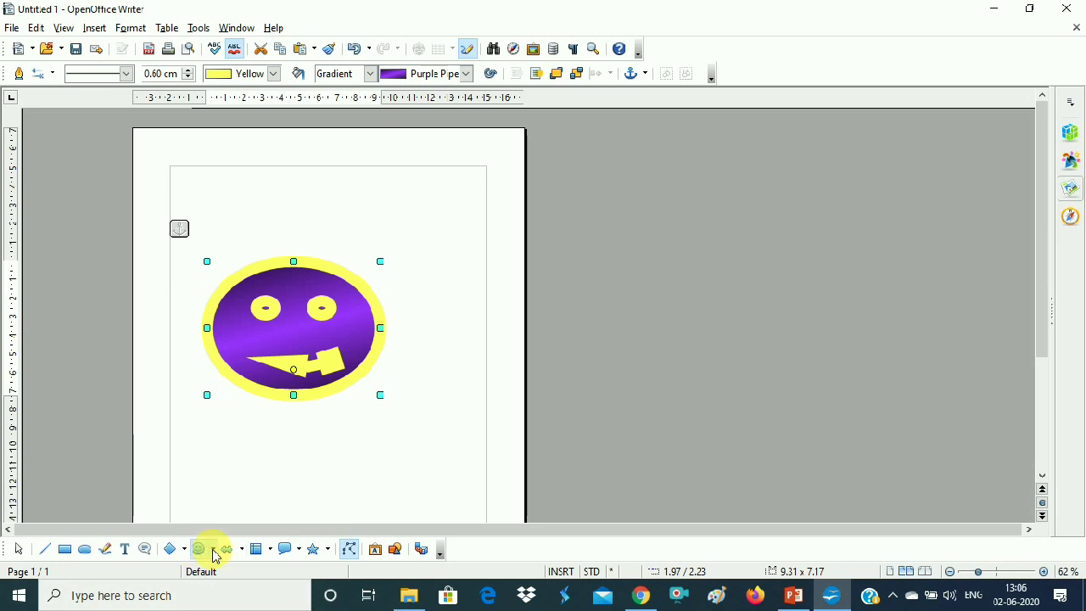
left_click(214, 552)
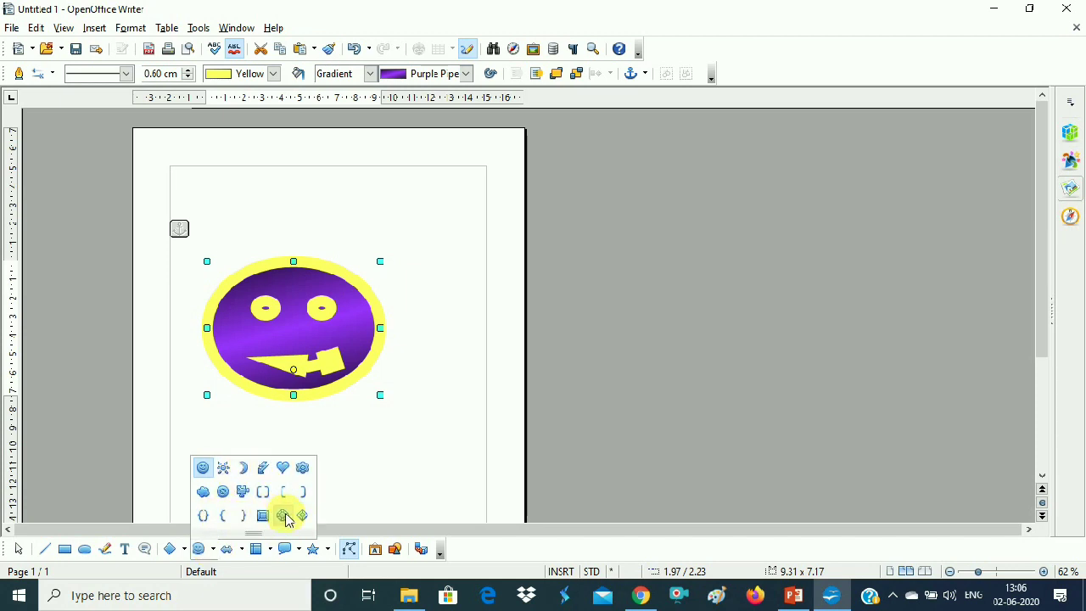
Draw an ellipse about 4.99 × 3.24 cm just below the smiley face
left_click(86, 551)
left_click(86, 552)
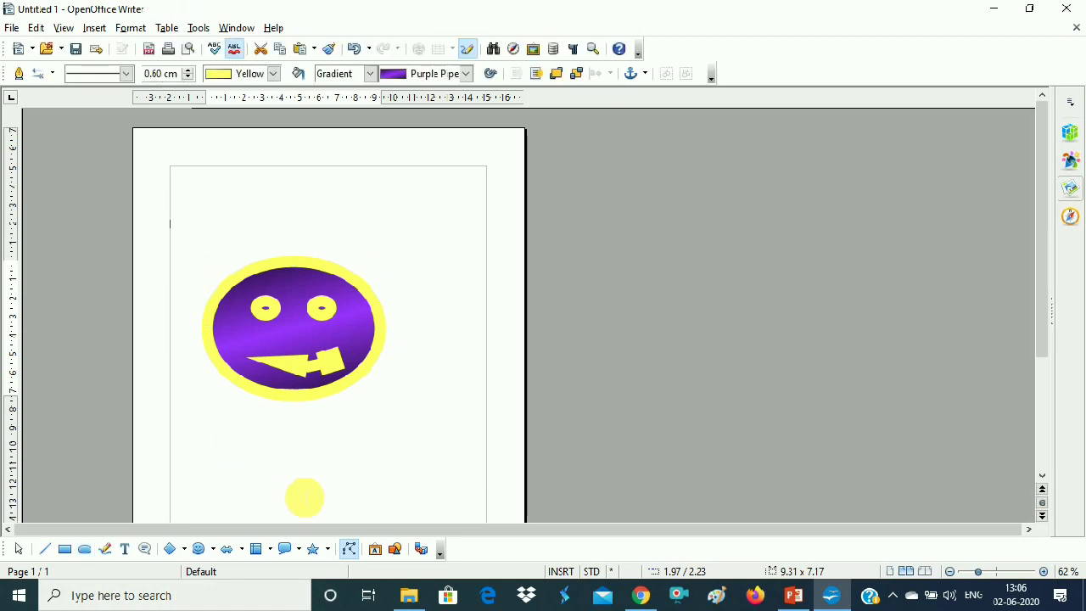
left_click(309, 468)
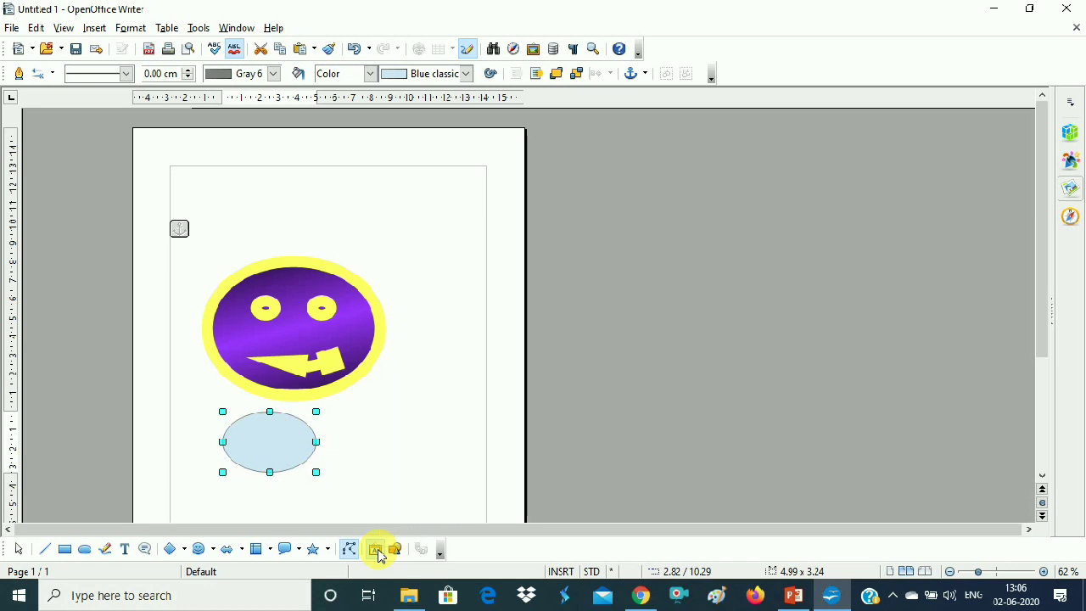
Insert a Fontwork object below the smiley face using the yellow arched style with a grey shadow from the gallery's second row
left_click(376, 549)
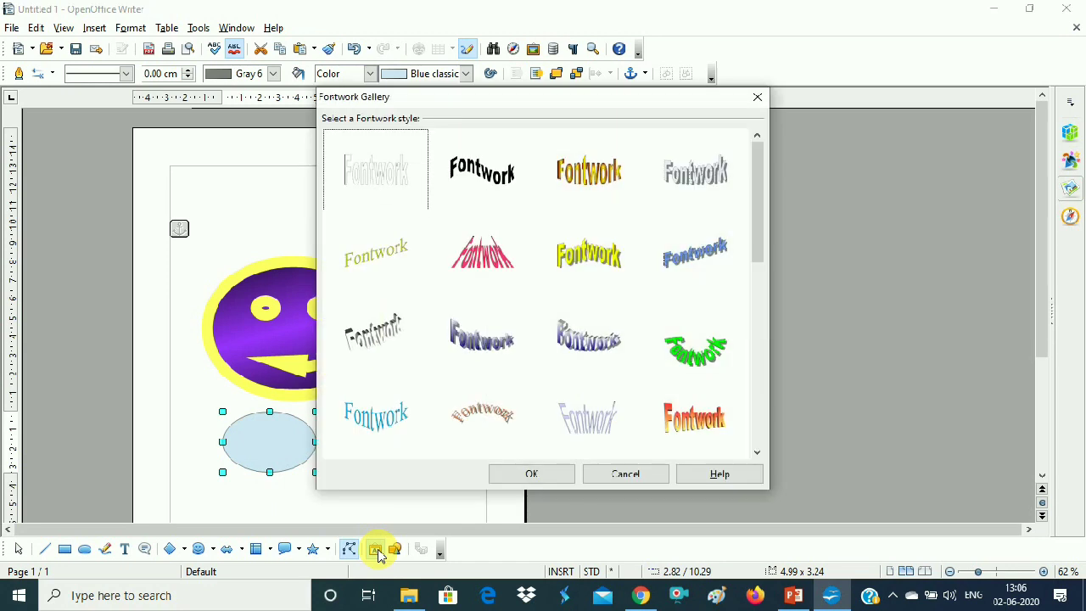
left_click(488, 183)
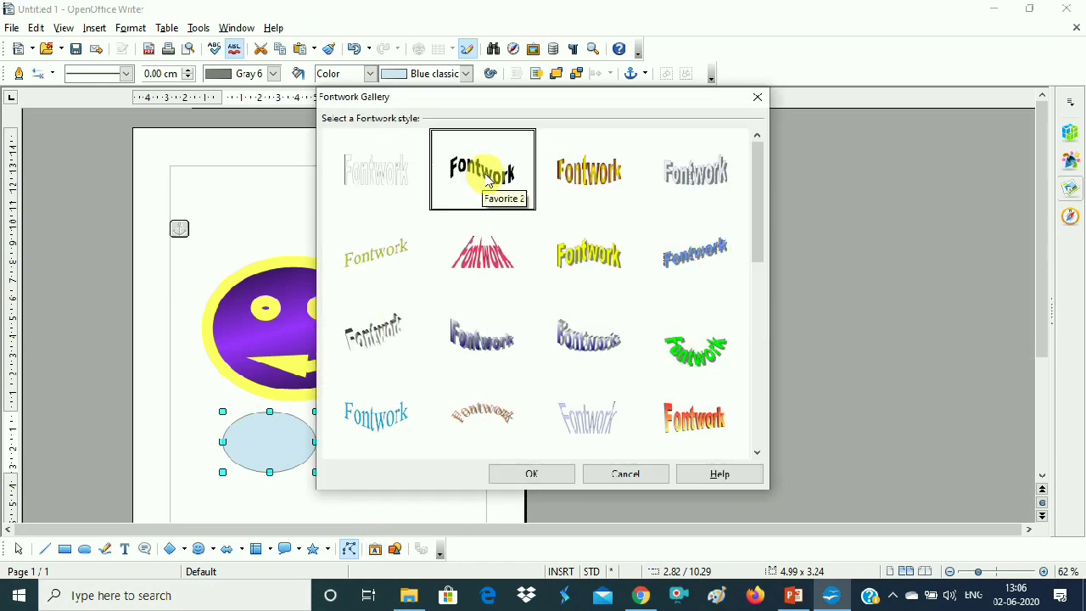
left_click(585, 174)
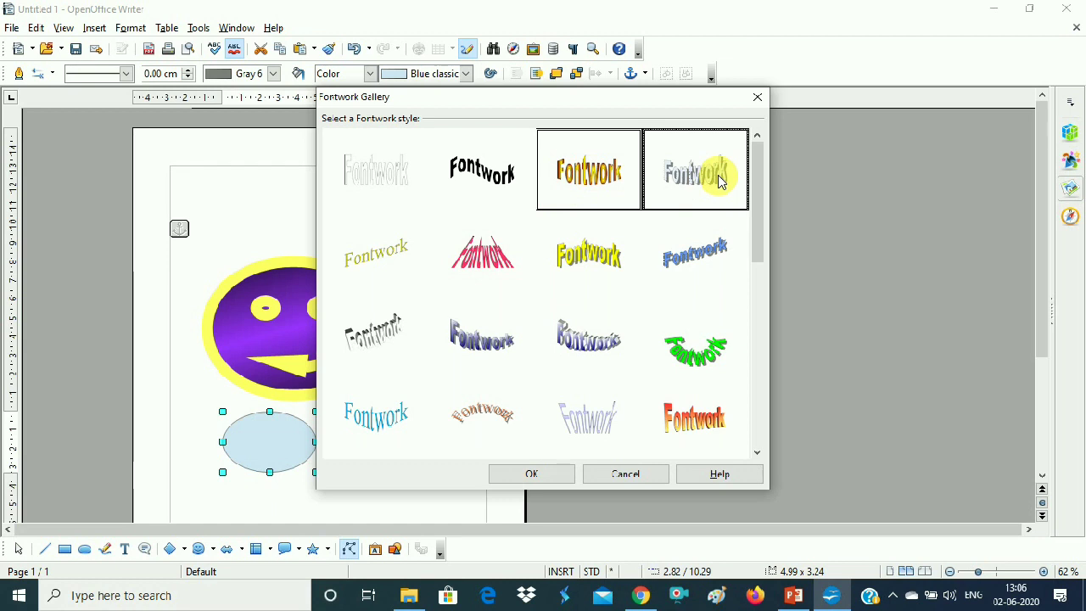
left_click(720, 181)
left_click(710, 282)
left_click(523, 341)
left_click(475, 243)
left_click(591, 252)
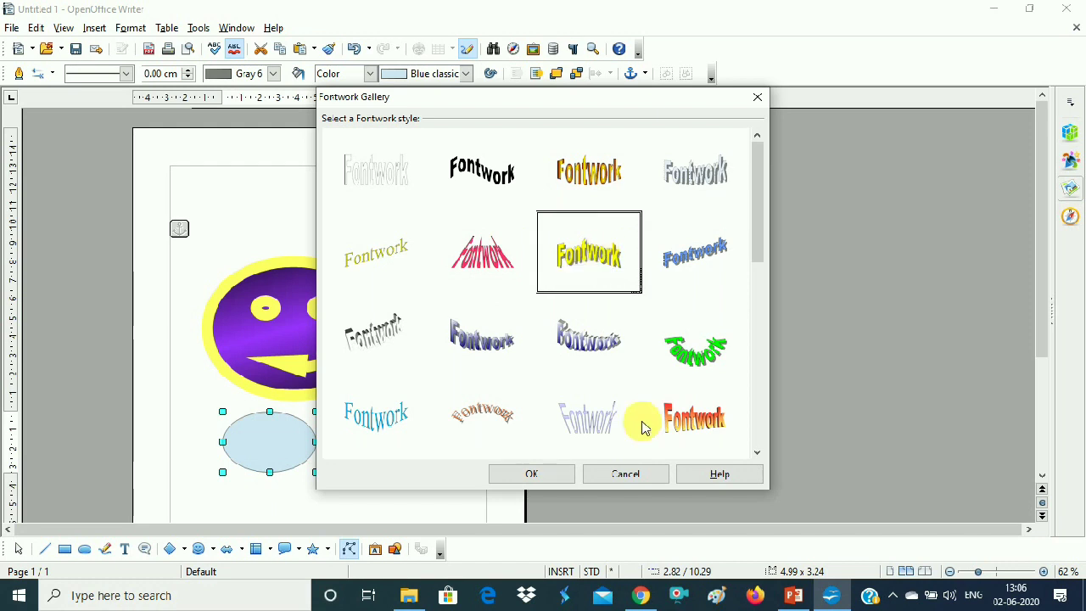
left_click(550, 480)
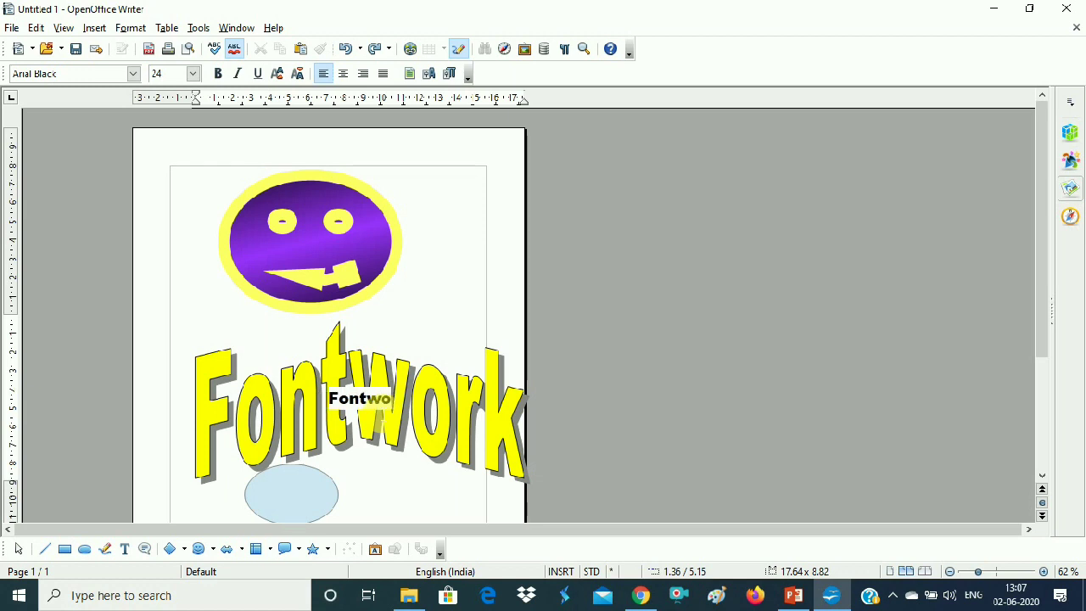
Replace the Fontwork object's text with HELLO and finish editing it
key("BackSpace")
type("HELLO")
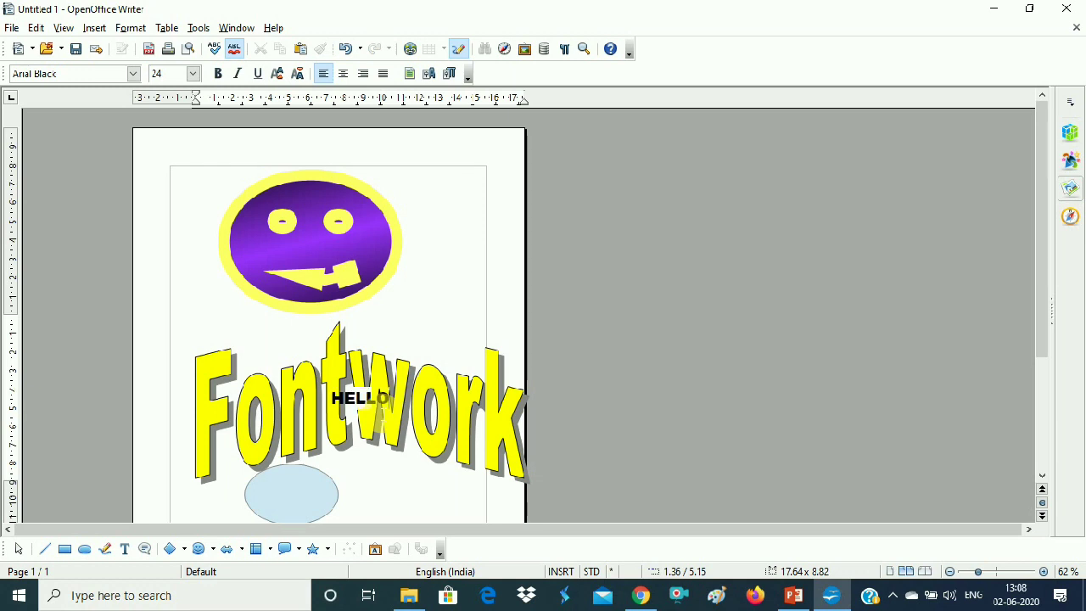
key("Return")
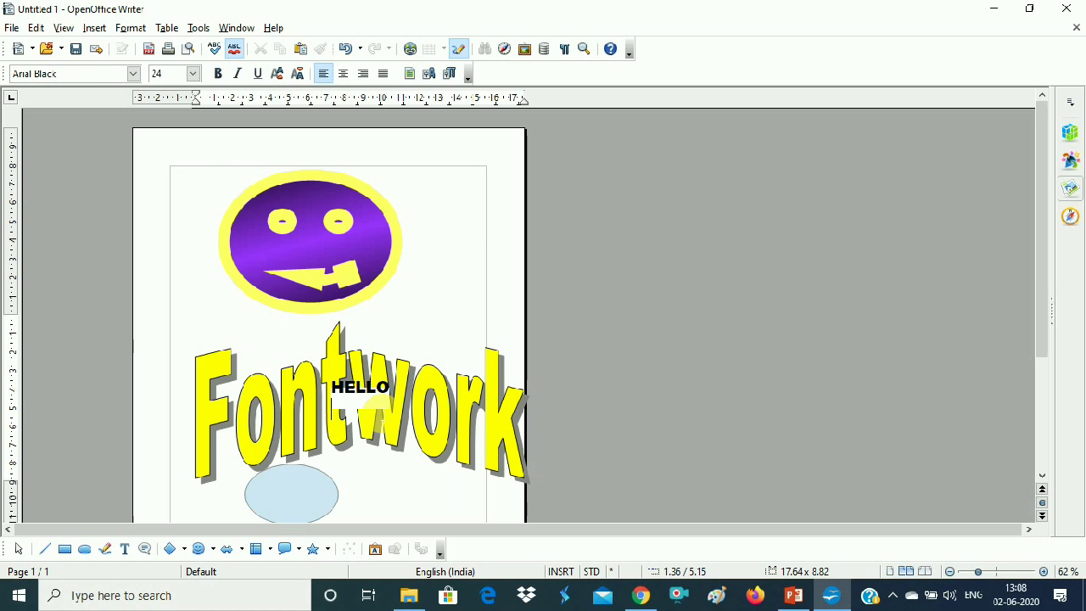
key("BackSpace")
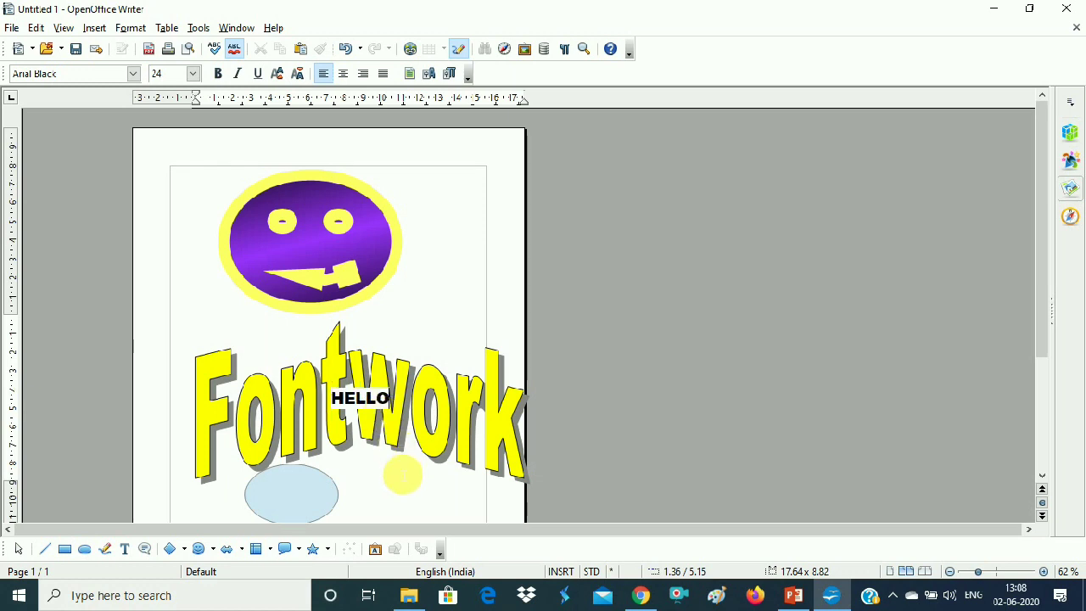
key("Escape")
key("Escape")
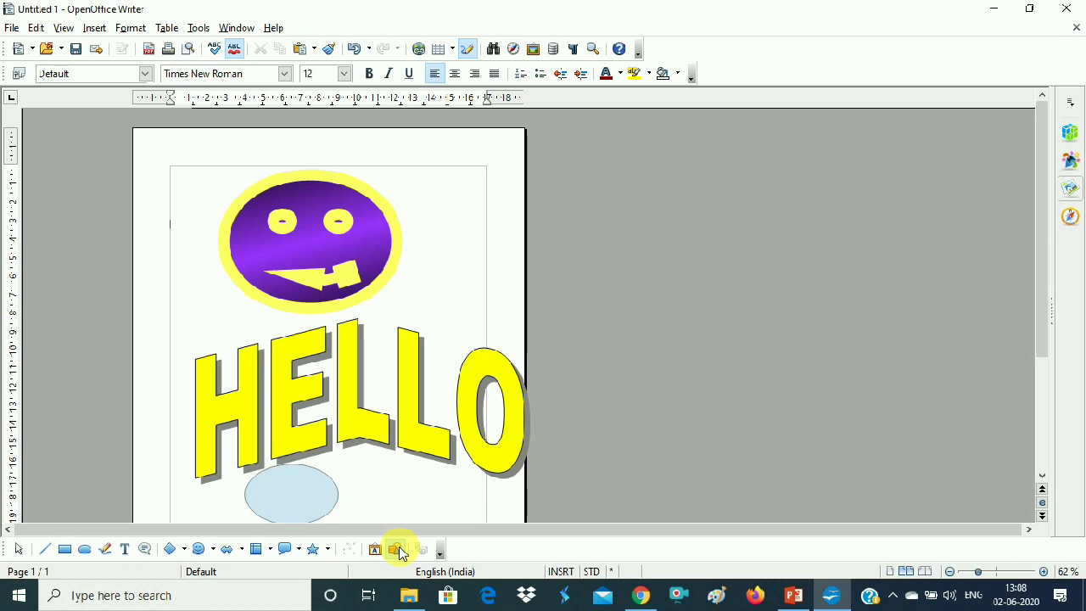
Draw a small text box beside the smiley face and enter GFHFHFHGFGHHGHG in it
left_click(125, 552)
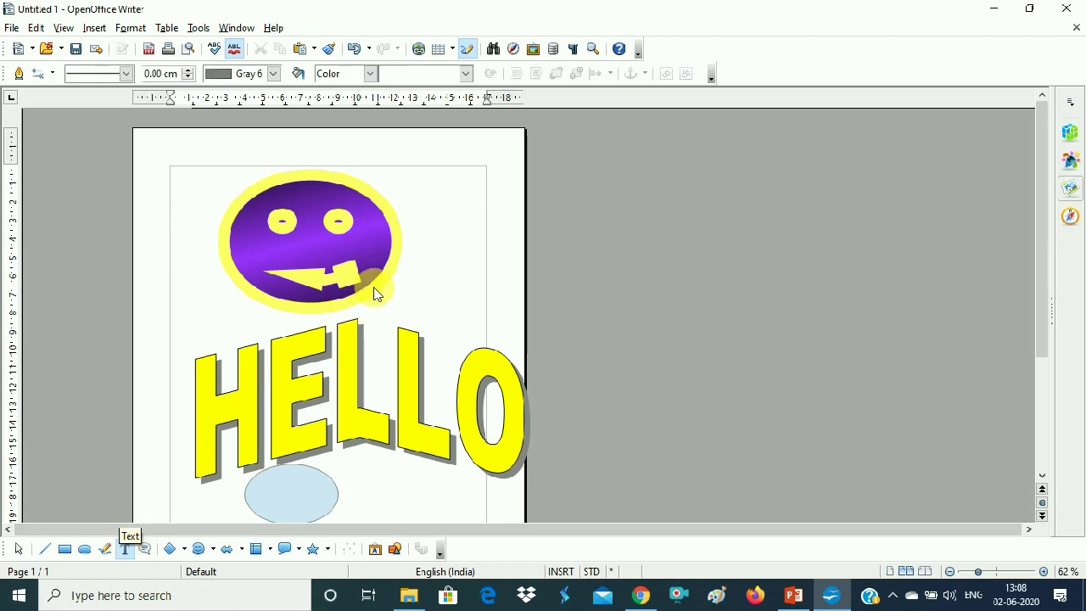
left_click(385, 312)
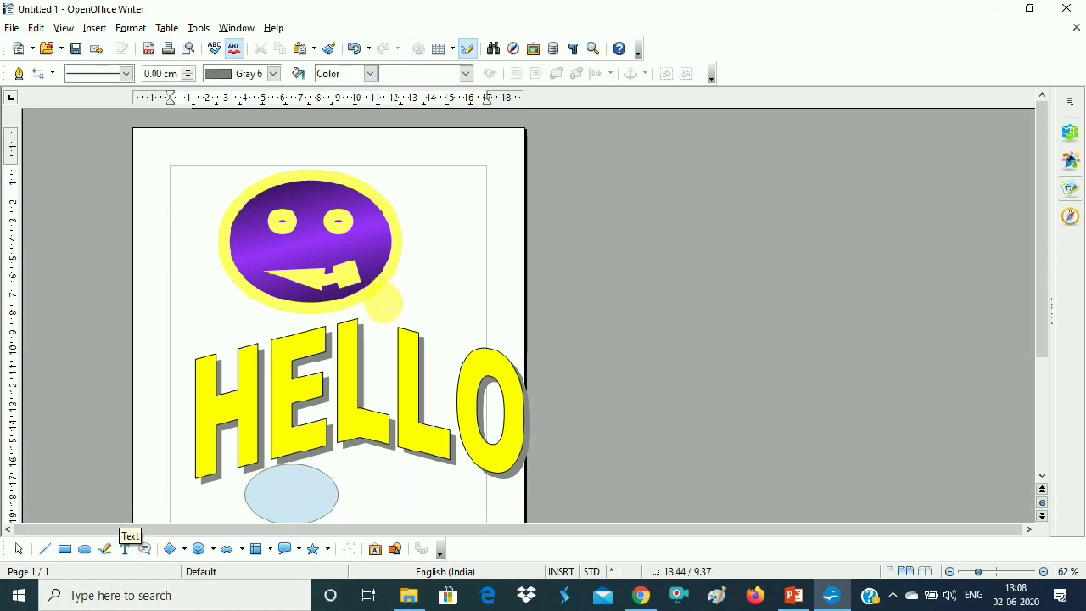
left_click(385, 312)
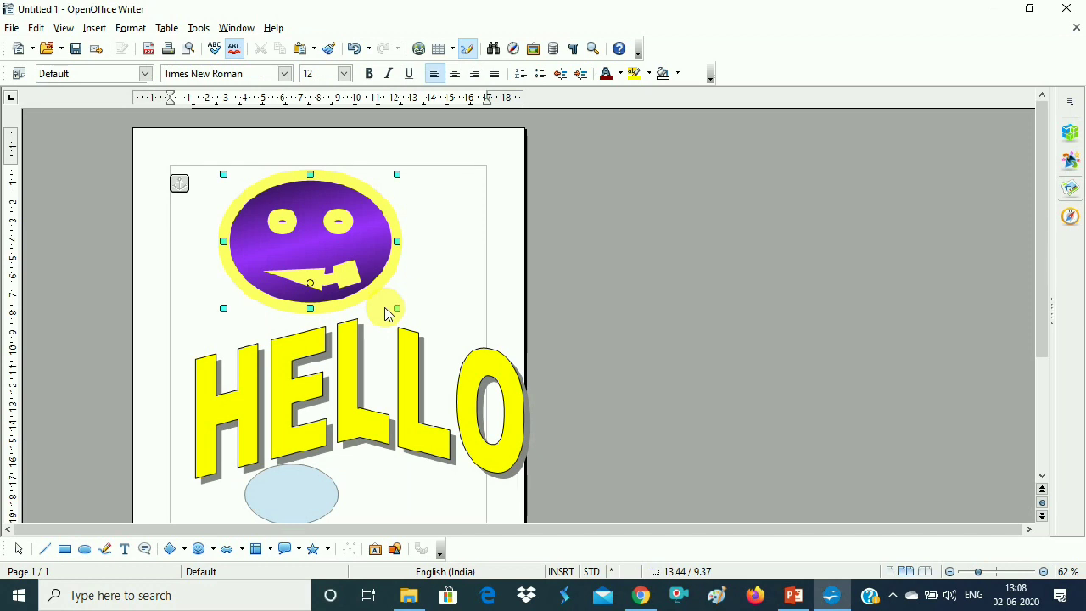
left_click(434, 307)
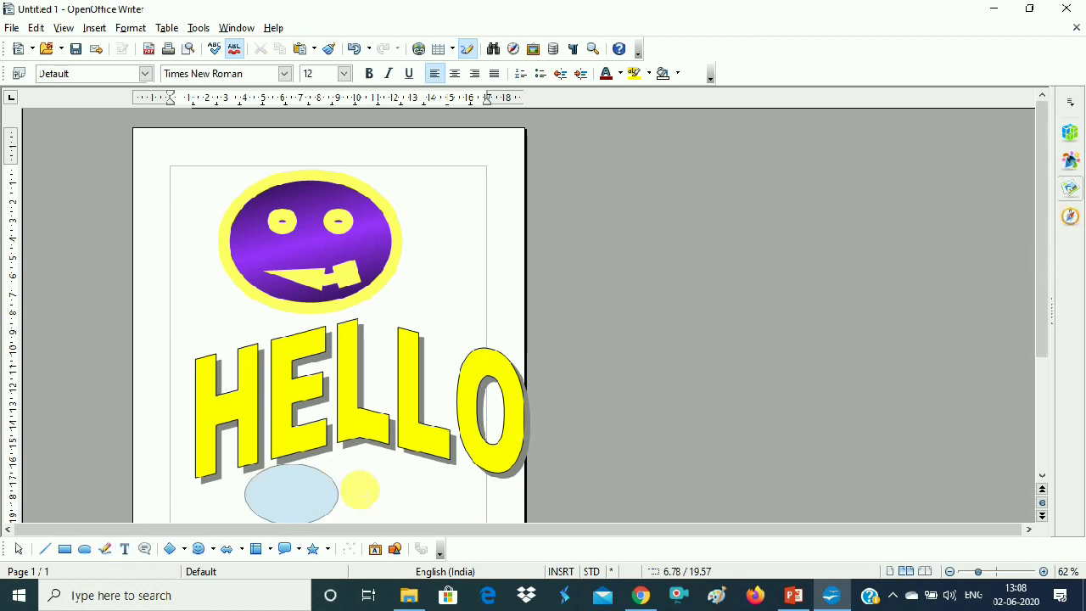
double_click(407, 513)
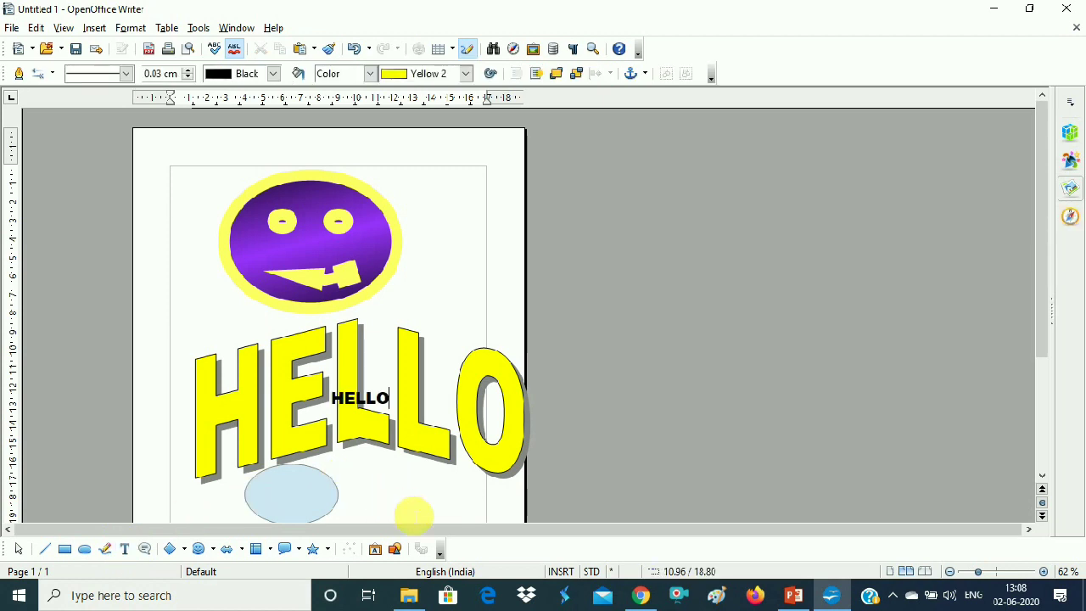
left_click_drag(429, 250, 473, 295)
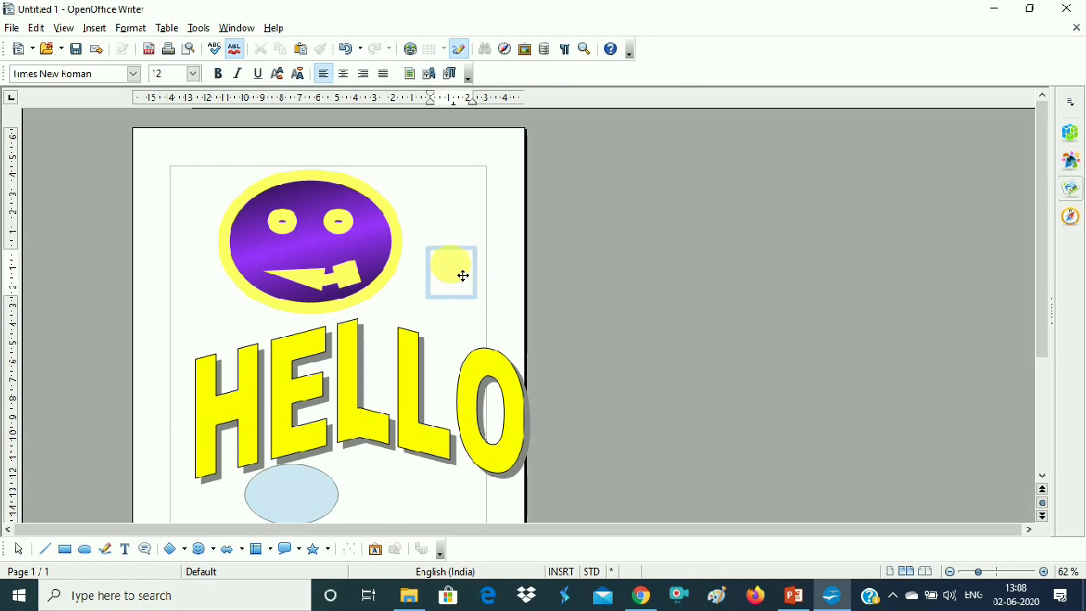
type("GFHFHFHGFGHHGHG")
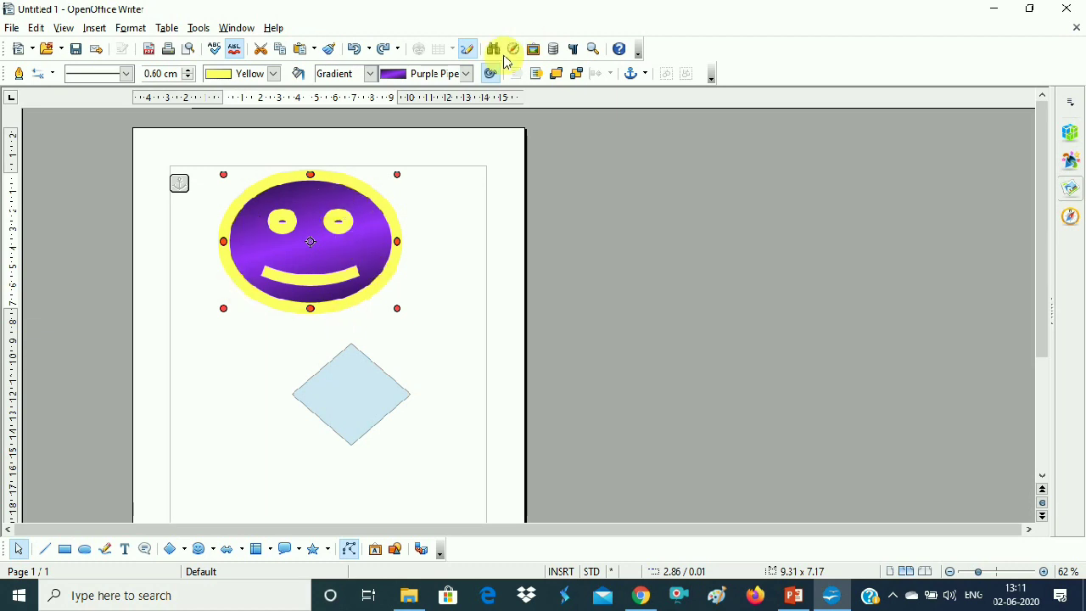
In rotation mode, shift the smiley face's pivot point slightly off centre, rotate the shape slightly counterclockwise, and deselect it
left_click(490, 75)
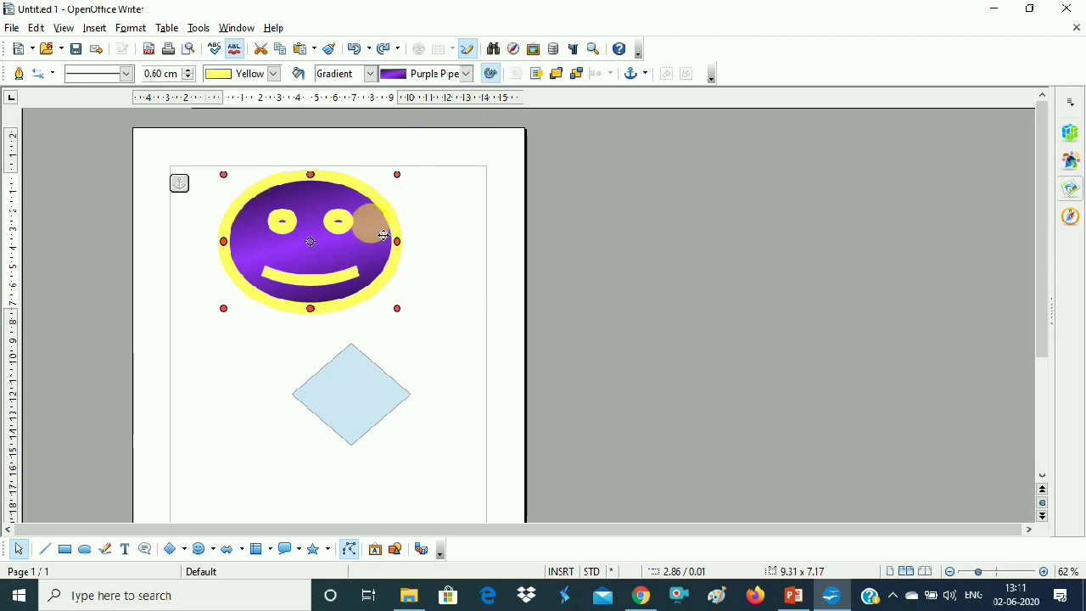
left_click(490, 74)
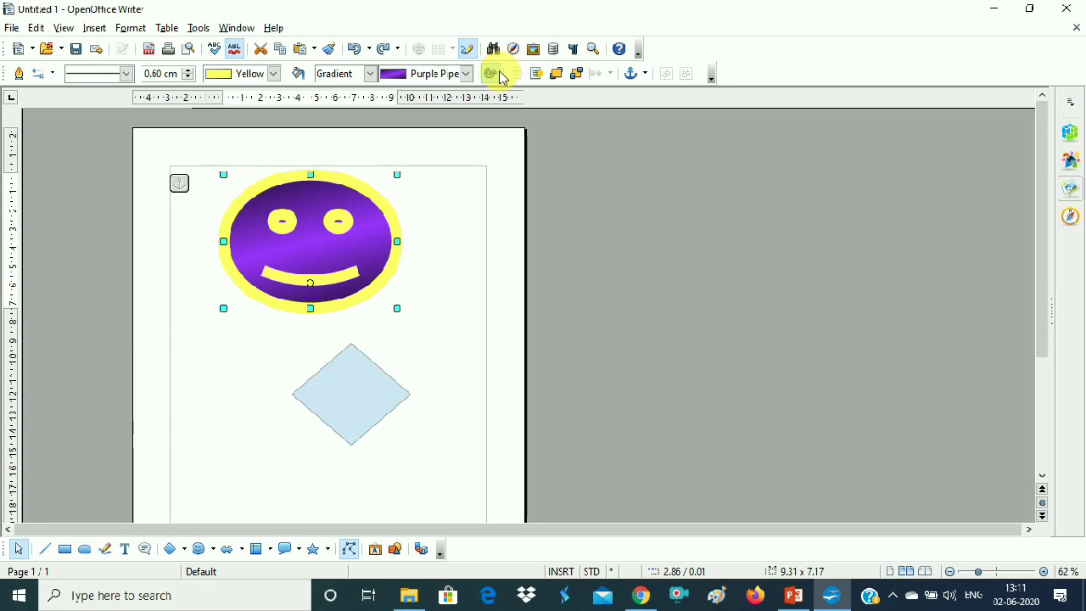
left_click(490, 74)
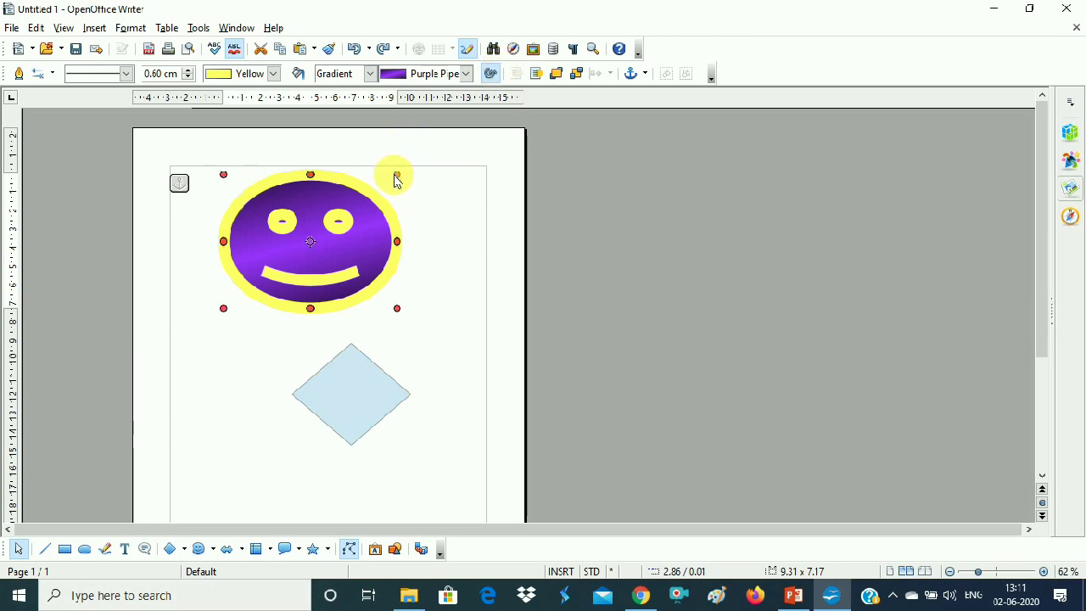
left_click_drag(410, 187, 424, 242)
mouse_move(423, 242)
left_mouse_down()
mouse_move(307, 243)
mouse_move(426, 246)
mouse_move(417, 249)
left_mouse_up()
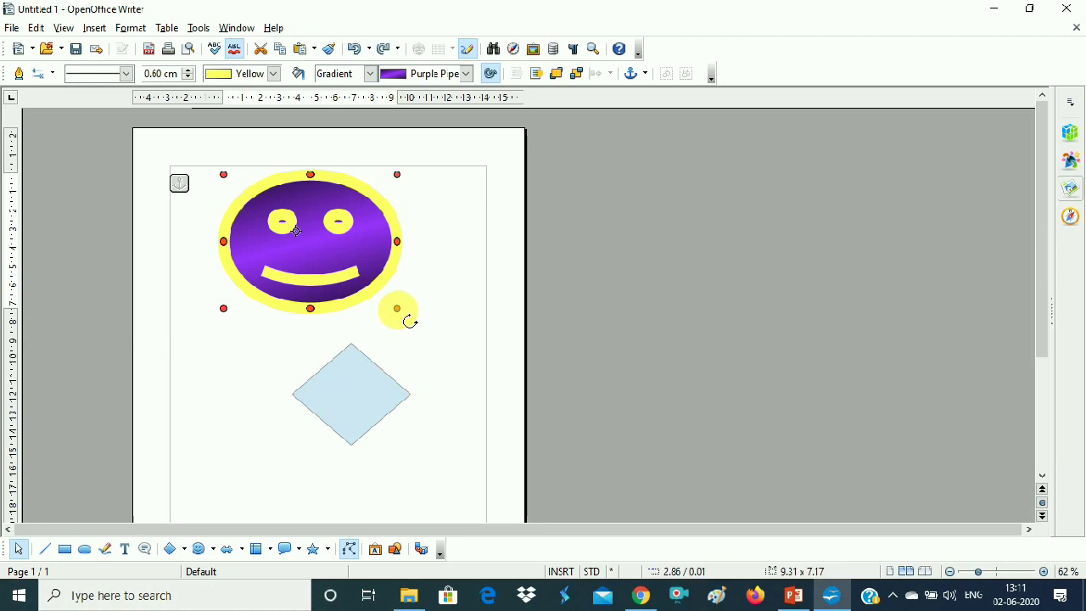
left_click_drag(409, 321, 386, 297)
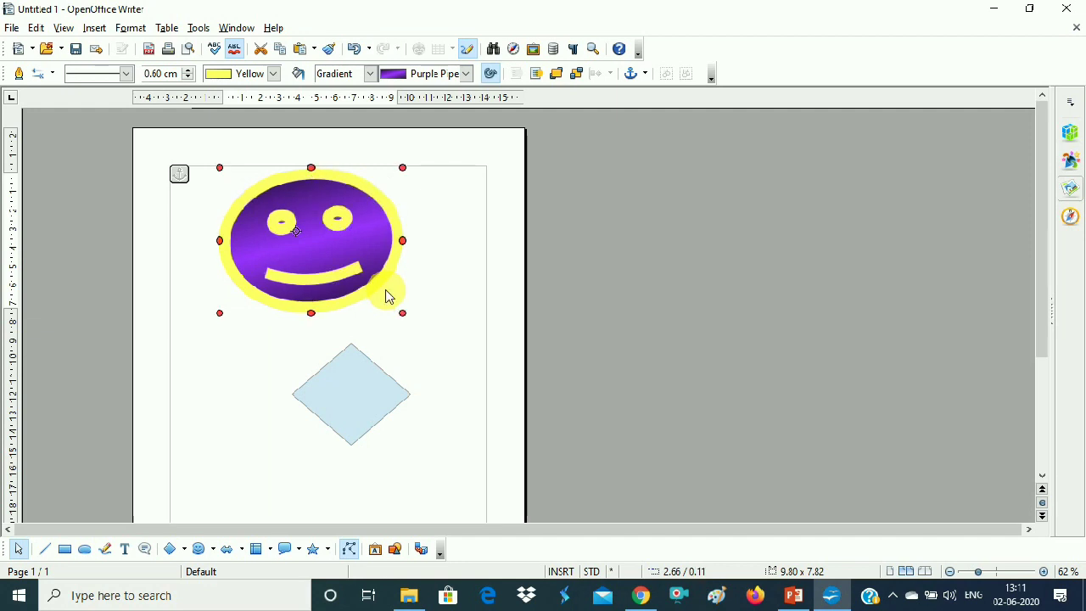
left_click(283, 386)
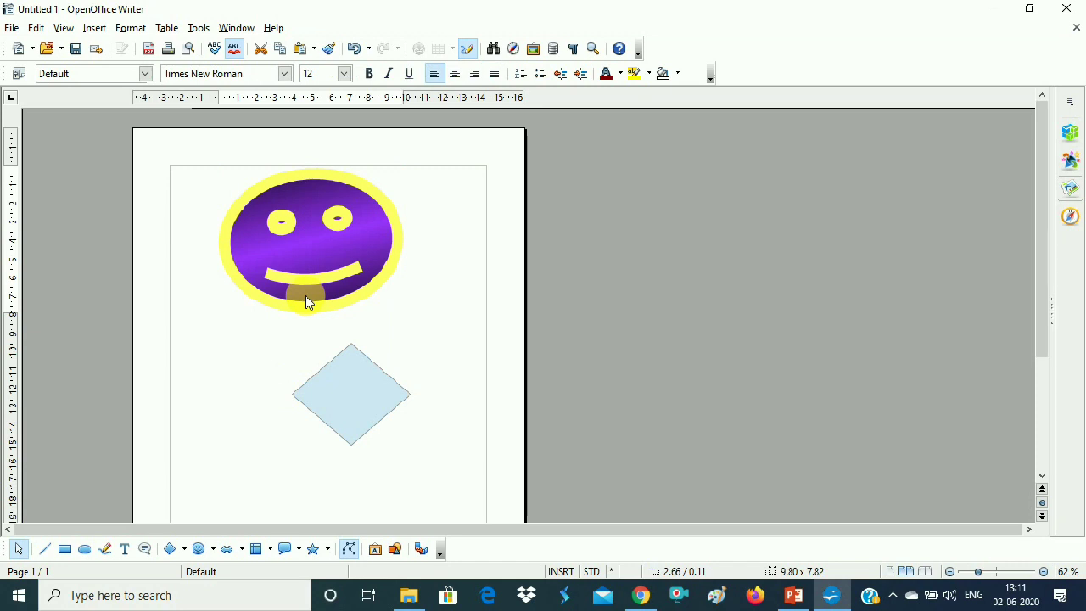
Shrink the rotated smiley face to about 6.34 × 4.82 cm
left_click(313, 291)
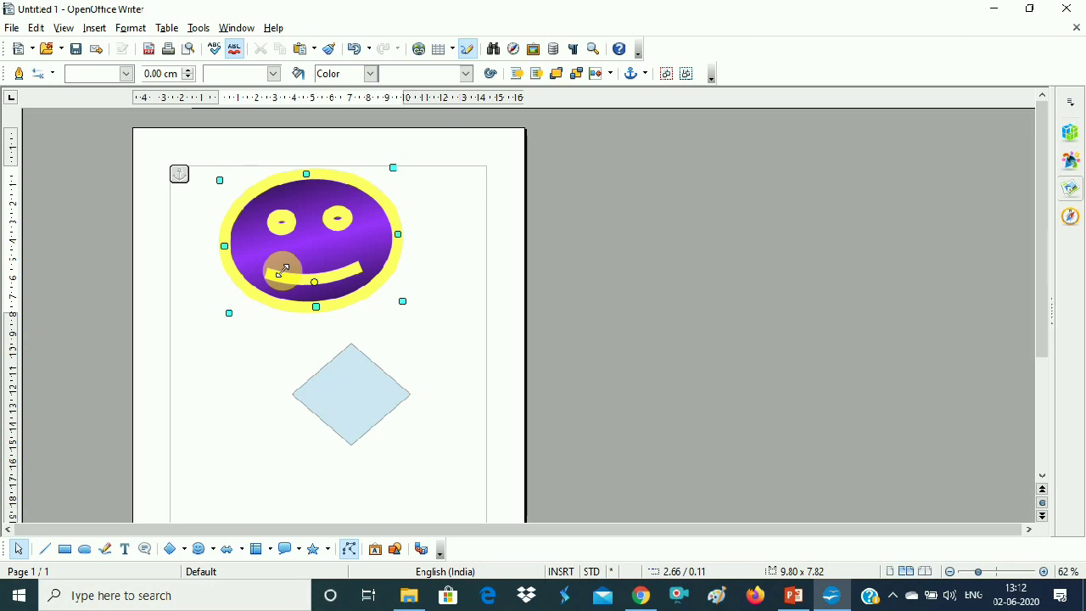
left_click(285, 268)
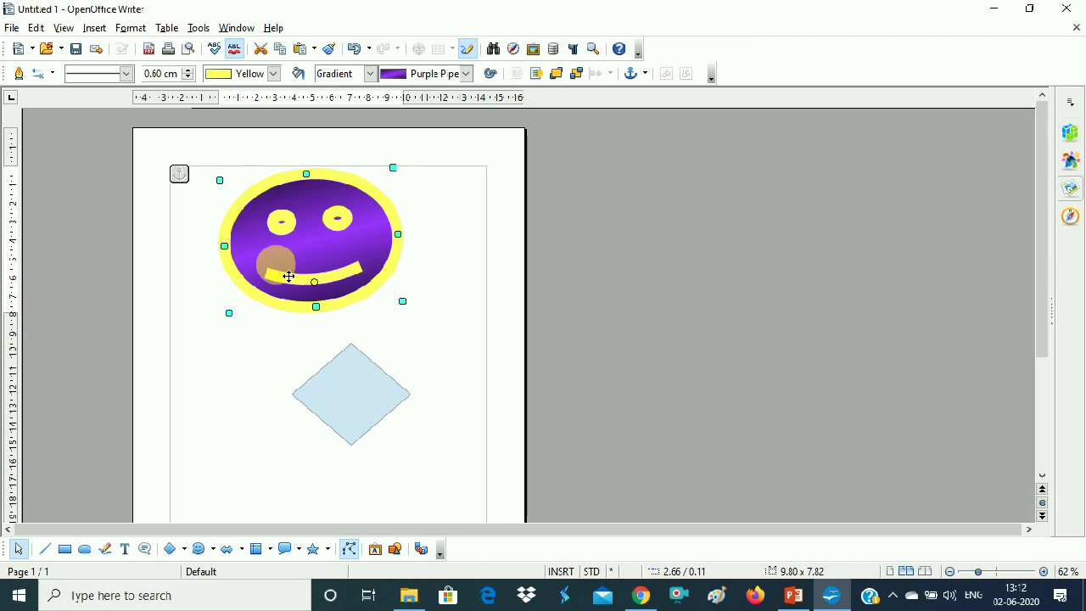
key("ctrl+z")
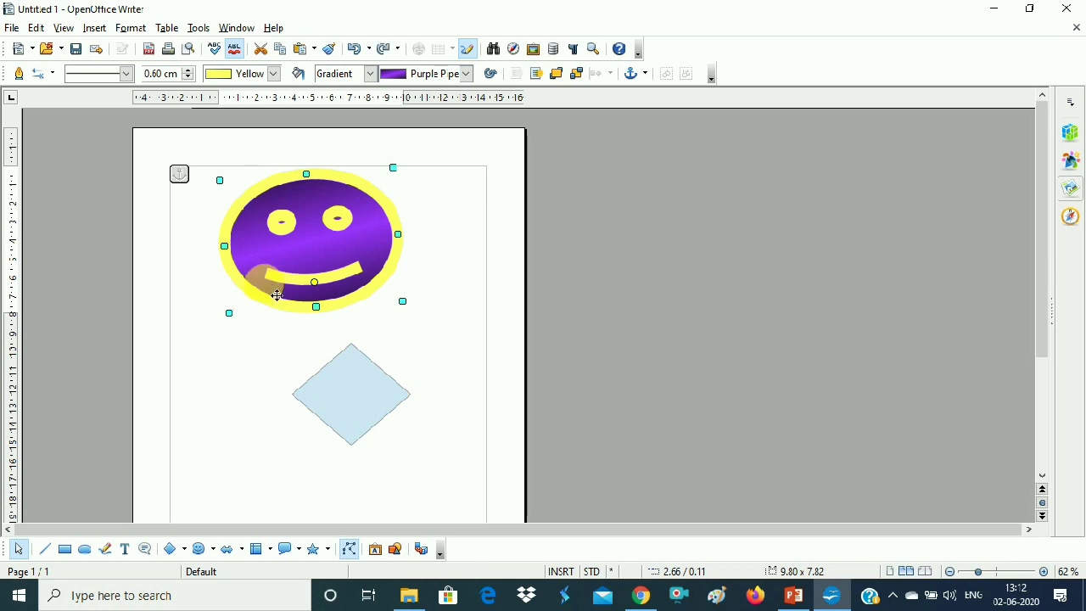
left_click_drag(230, 314, 291, 262)
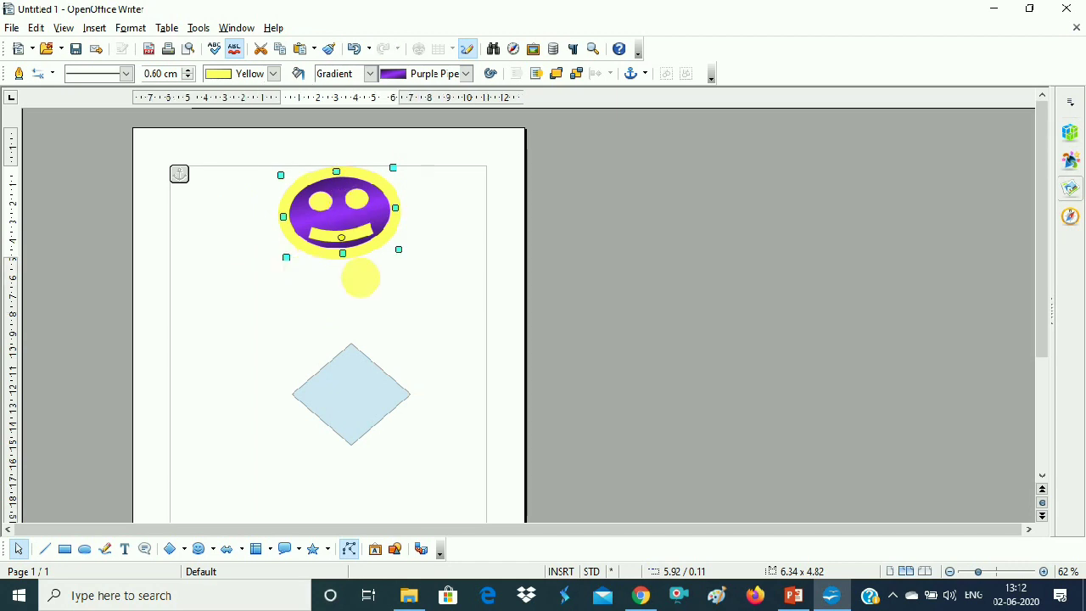
Move the light blue diamond down and toward the left margin, to about 2.18 / 9.78 cm
left_click(363, 422)
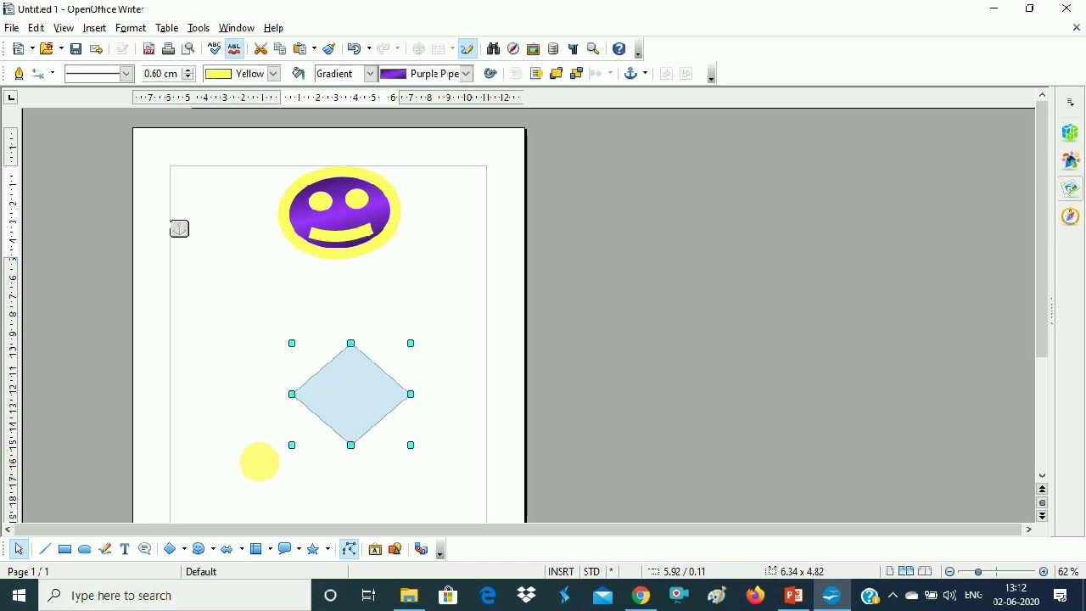
left_click(265, 469)
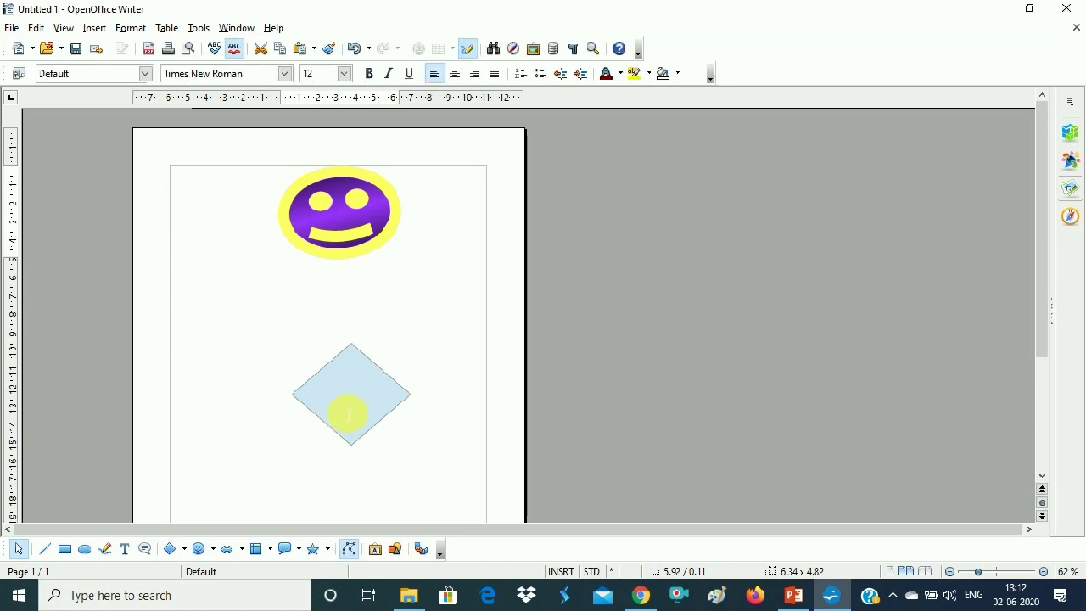
left_click(344, 410)
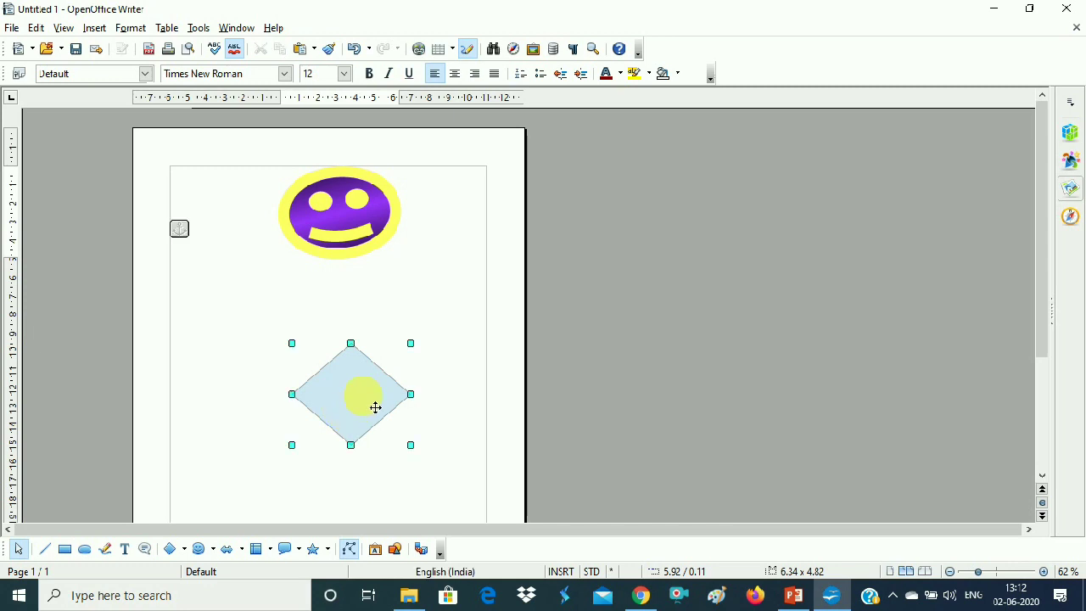
left_click_drag(376, 407, 293, 462)
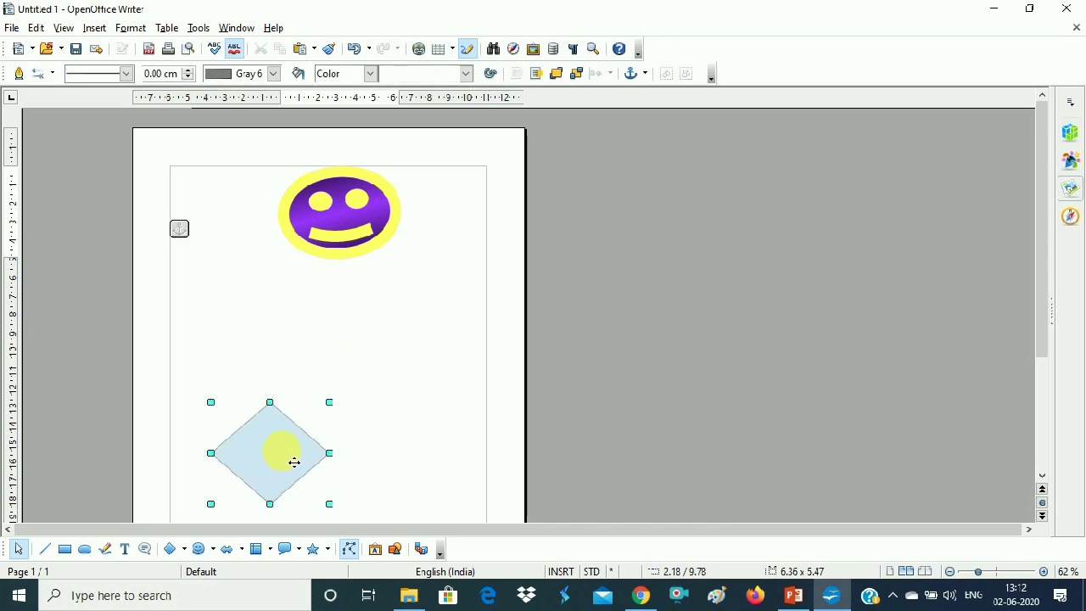
Move the smiley face down and to the right, to about 7.92 / 1.12 cm, and select the diamond
left_click(376, 216)
left_click_drag(376, 216, 413, 313)
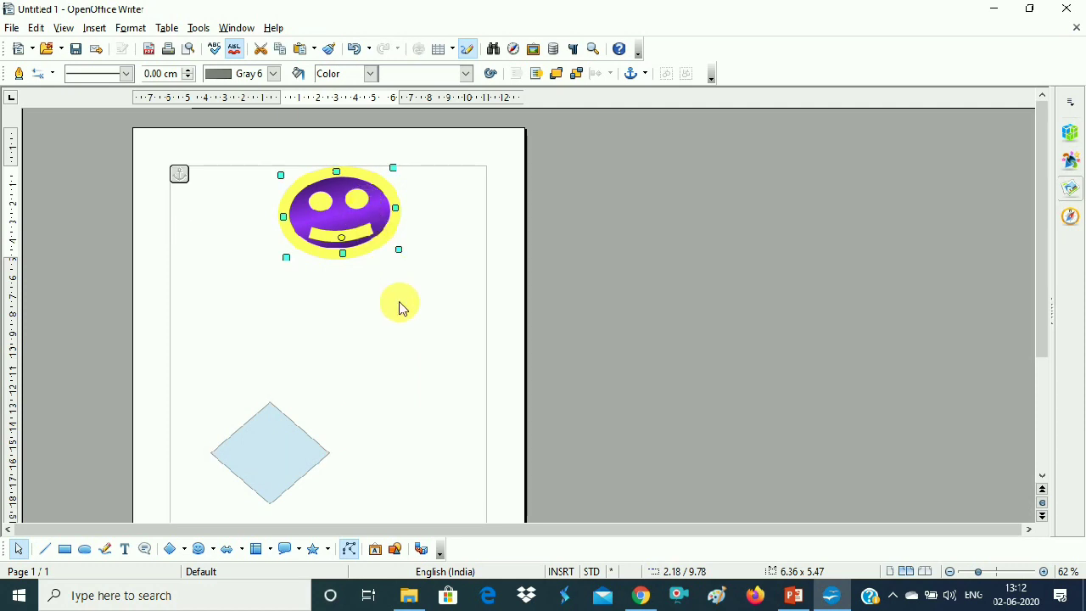
left_click_drag(387, 242, 424, 315)
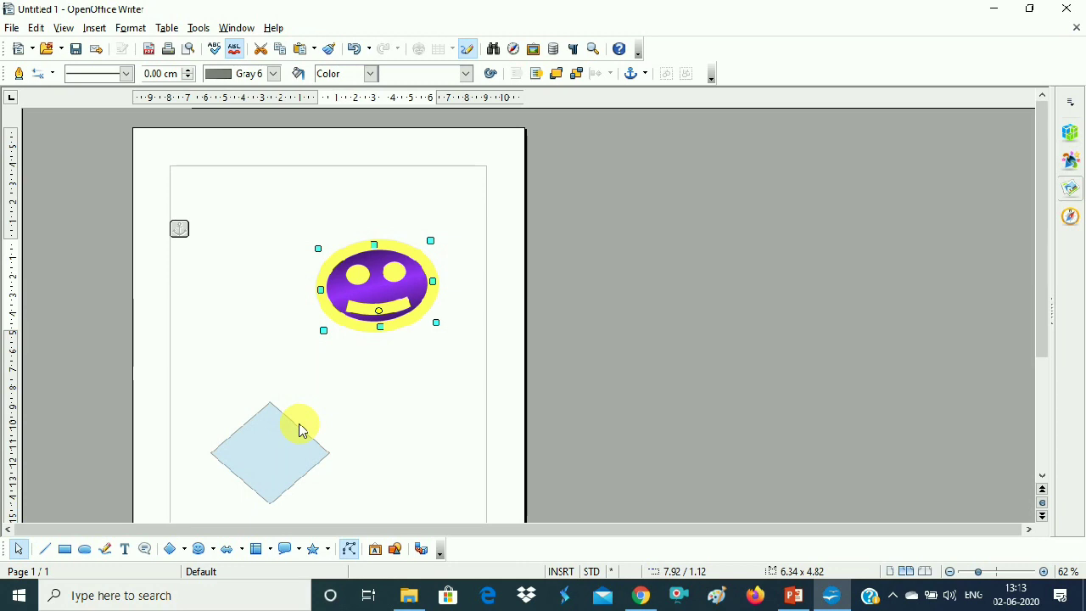
left_click(266, 443)
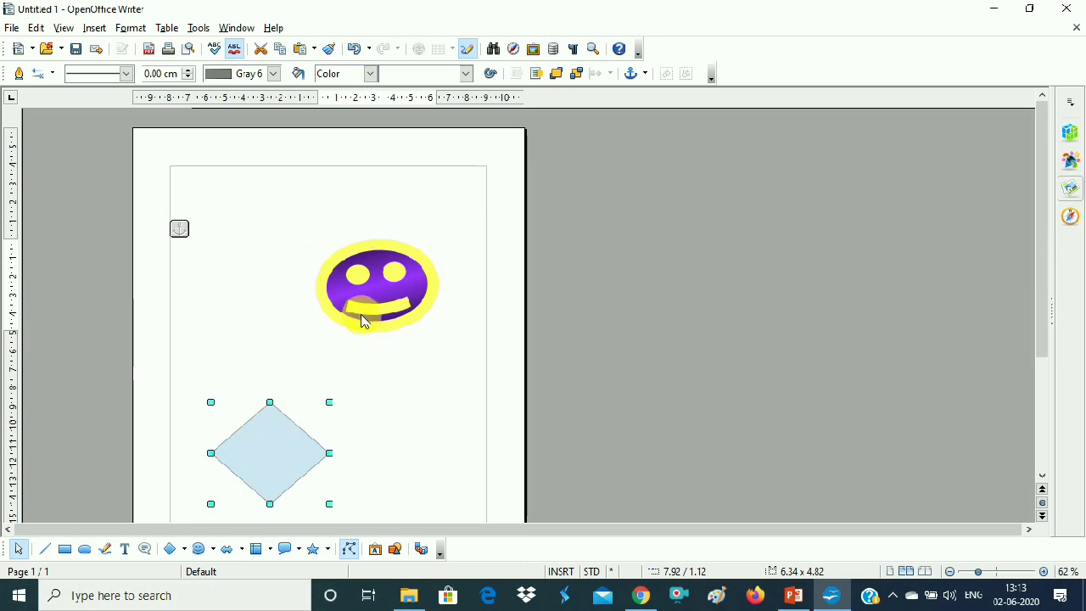
Select the smiley face and the light blue diamond together and group them
left_click_drag(362, 320, 378, 303)
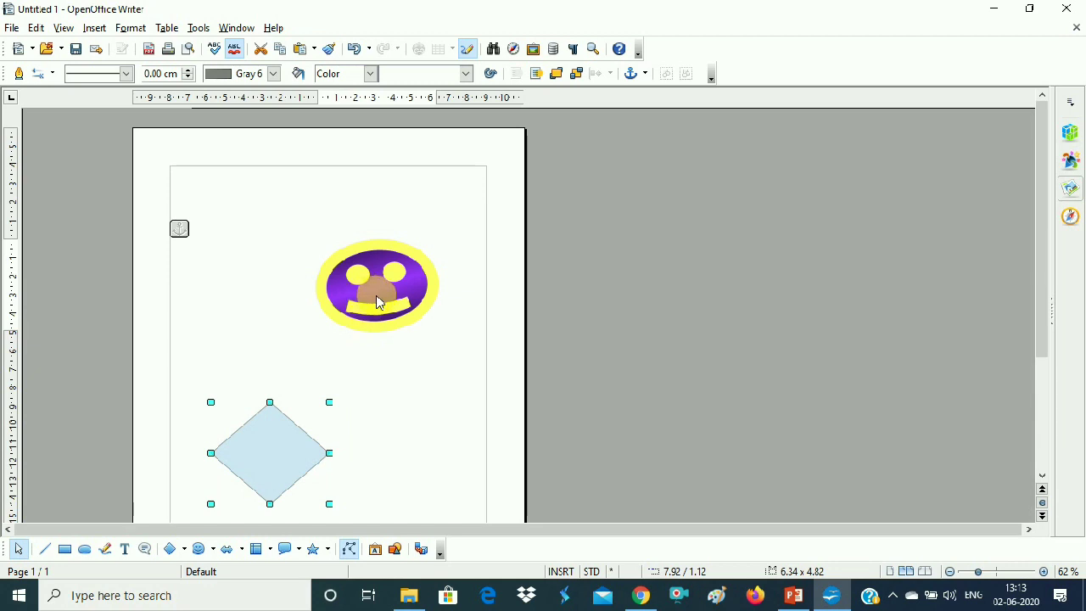
left_click(386, 307)
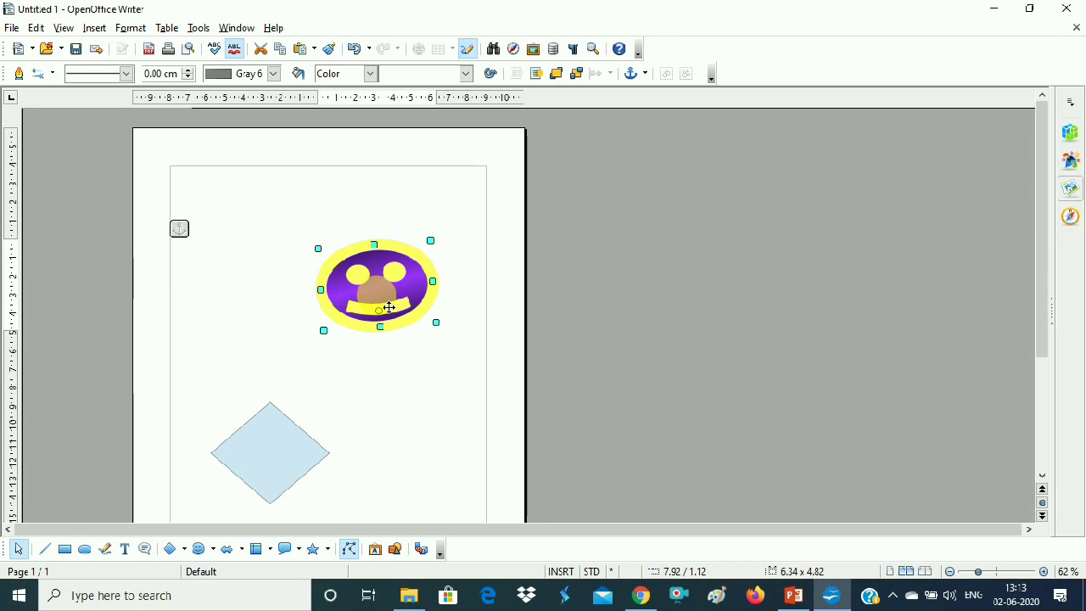
left_click(294, 477)
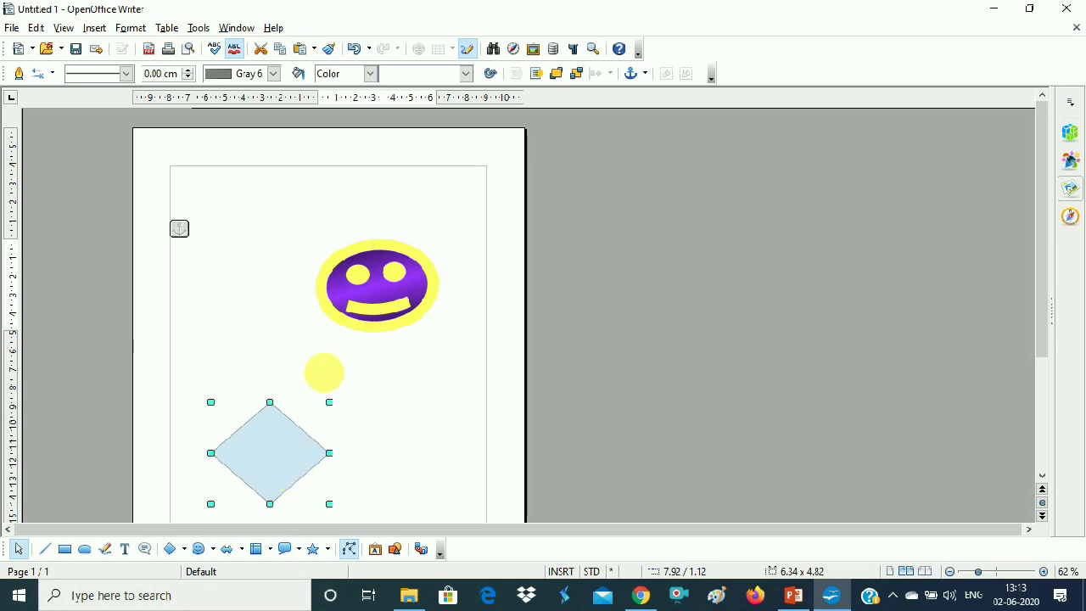
left_click(356, 321)
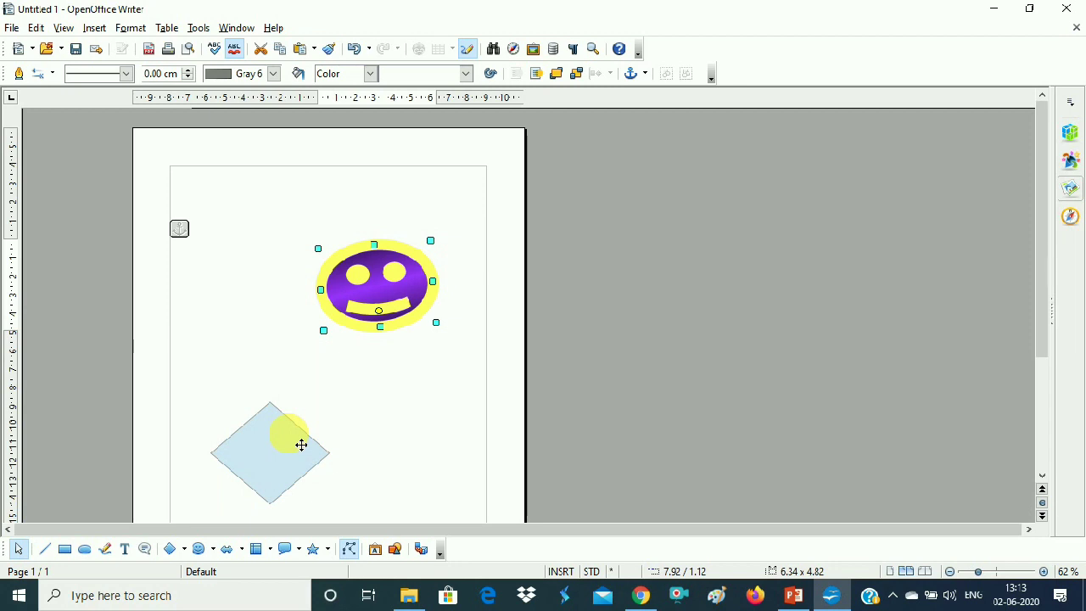
left_click(287, 471, "shift")
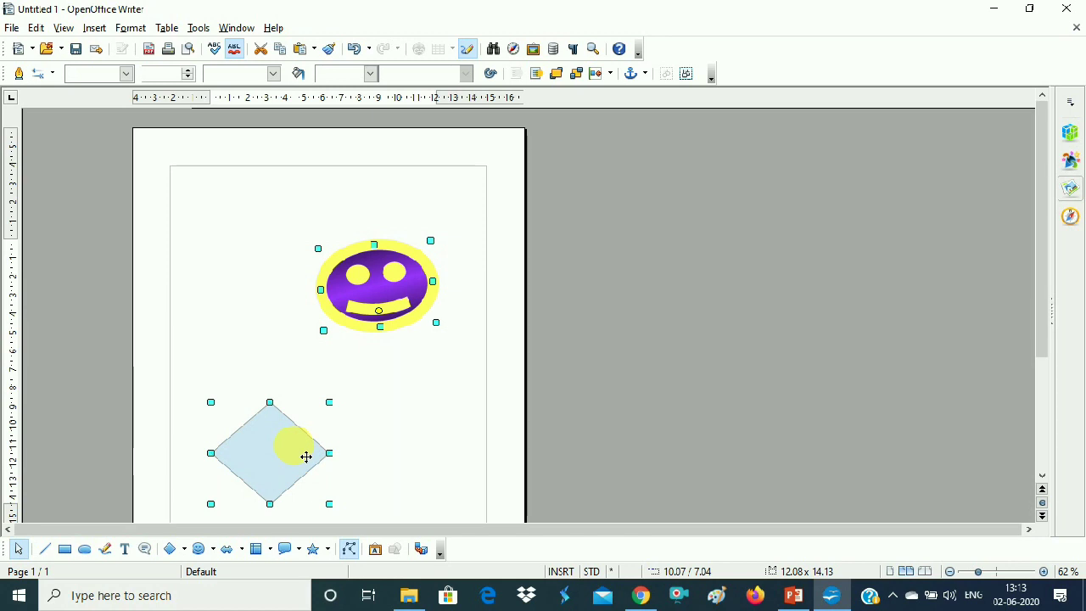
right_click(297, 450)
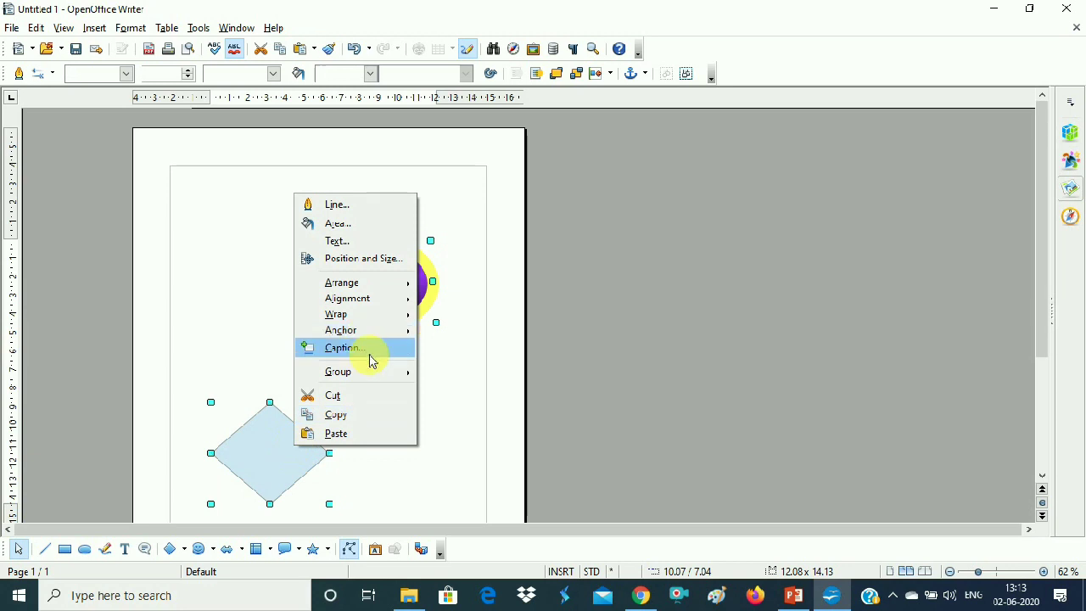
mouse_move(376, 371)
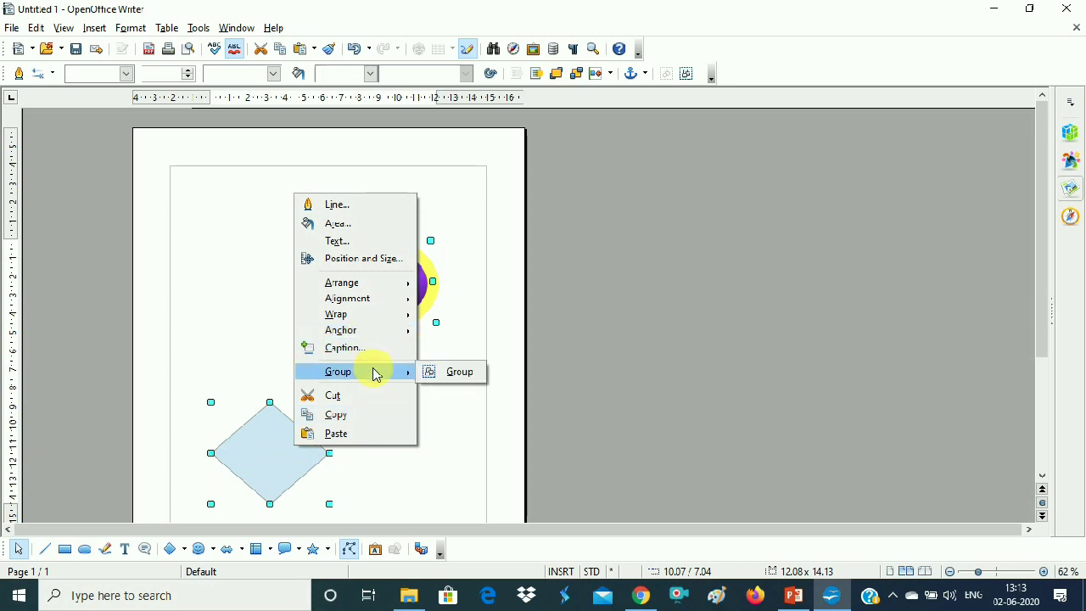
left_click(456, 374)
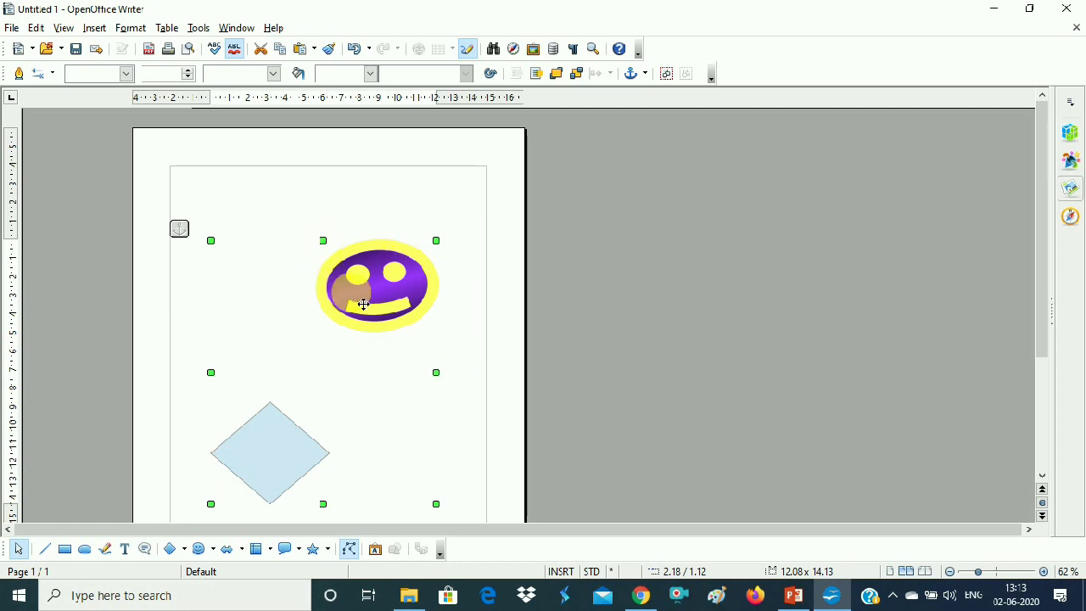
Move the grouped shapes to about 4.06 / 2.10 cm and ungroup them
left_click_drag(370, 263, 370, 235)
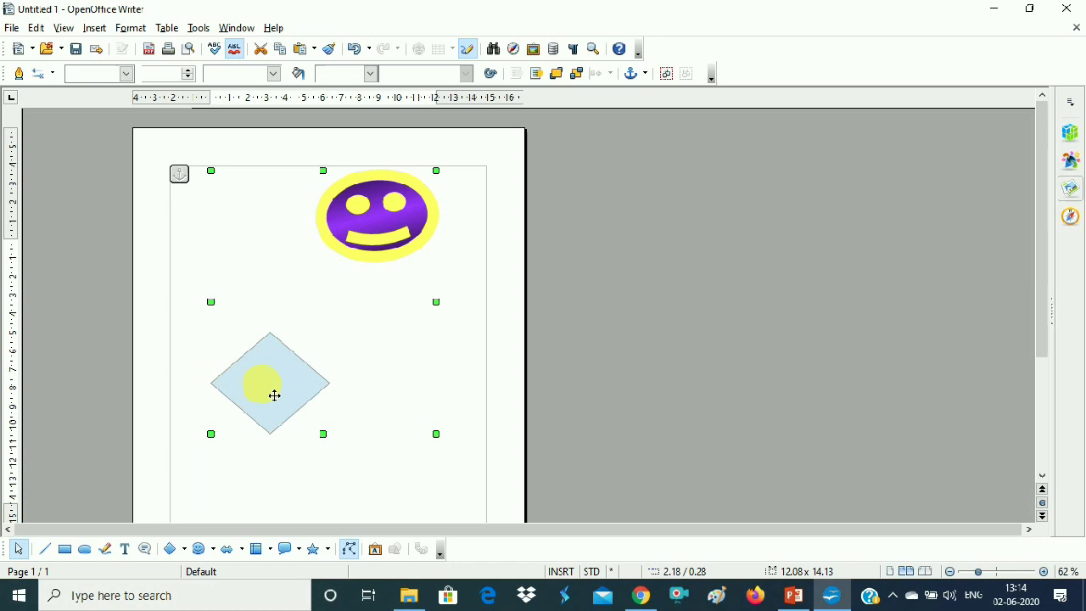
left_click_drag(284, 397, 317, 482)
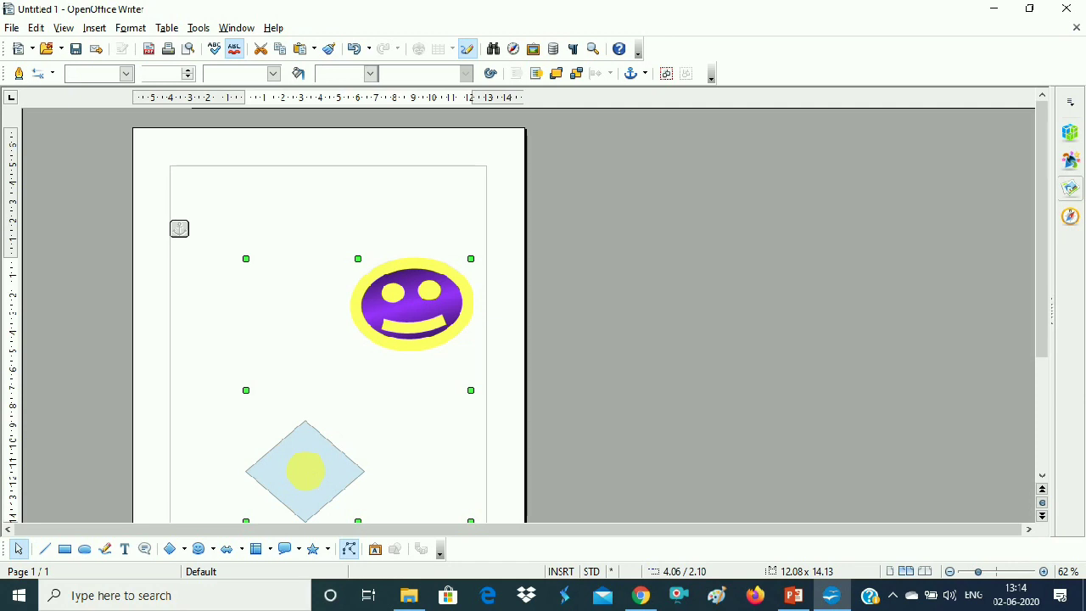
right_click(317, 482)
mouse_move(364, 396)
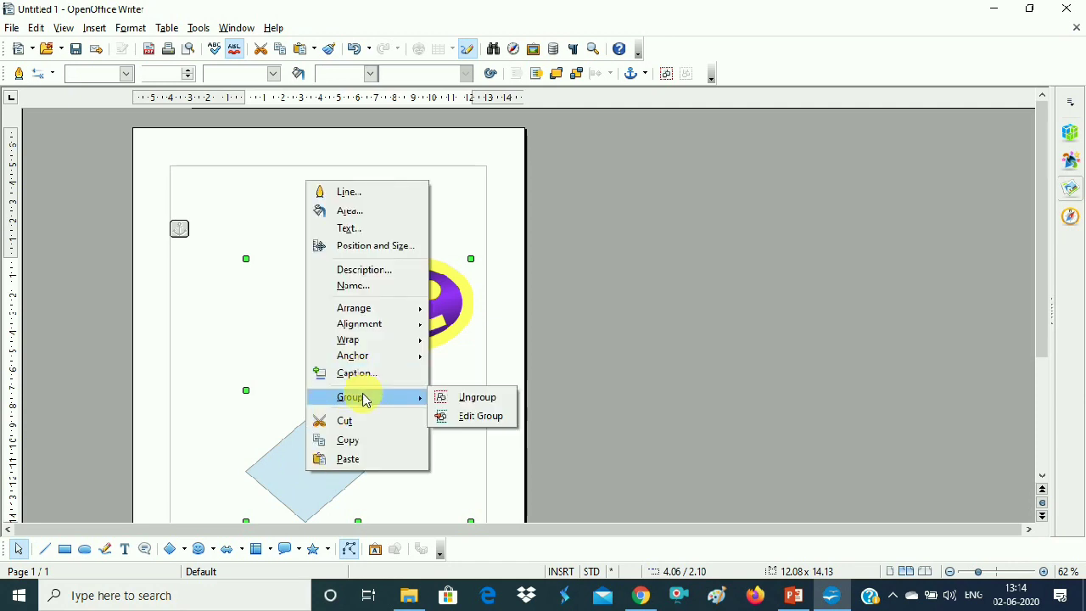
left_click(475, 396)
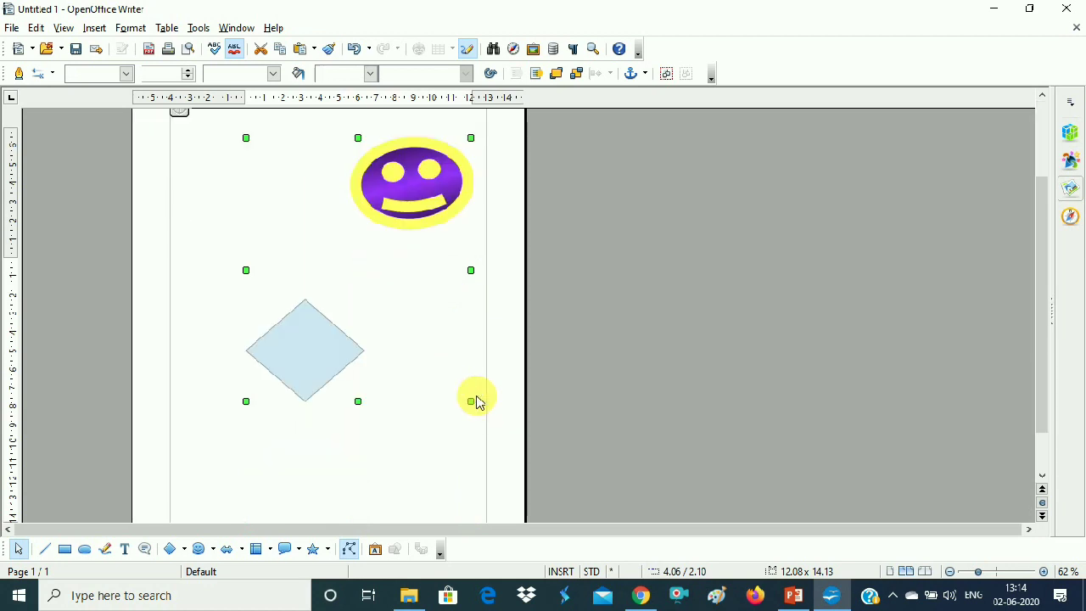
left_click(434, 352)
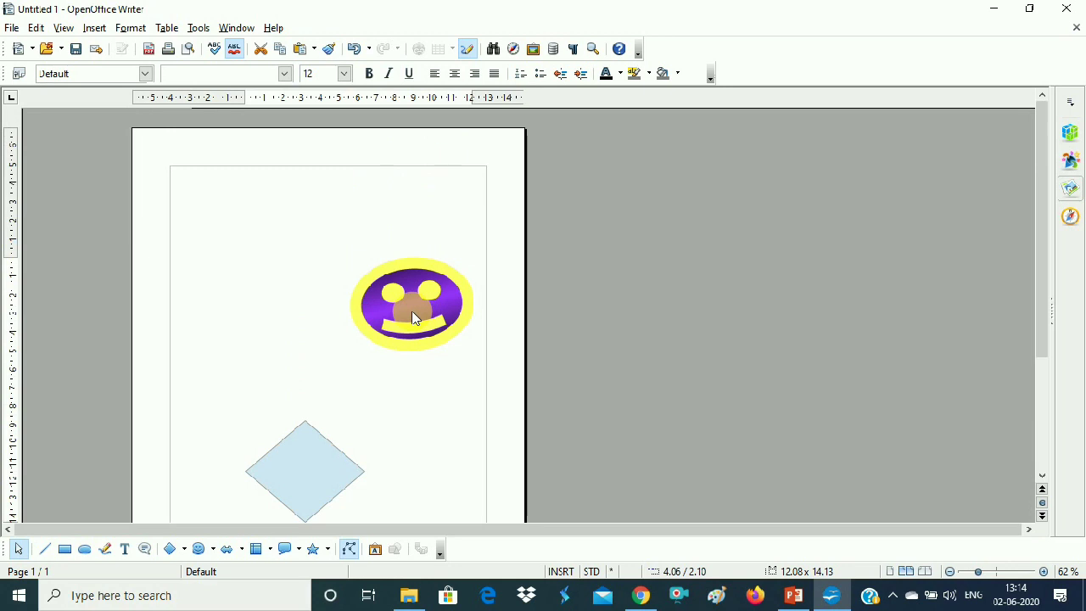
Move the smiley face on its own up and toward the left margin, to about 3.47 / 0.46 cm
left_click(408, 312)
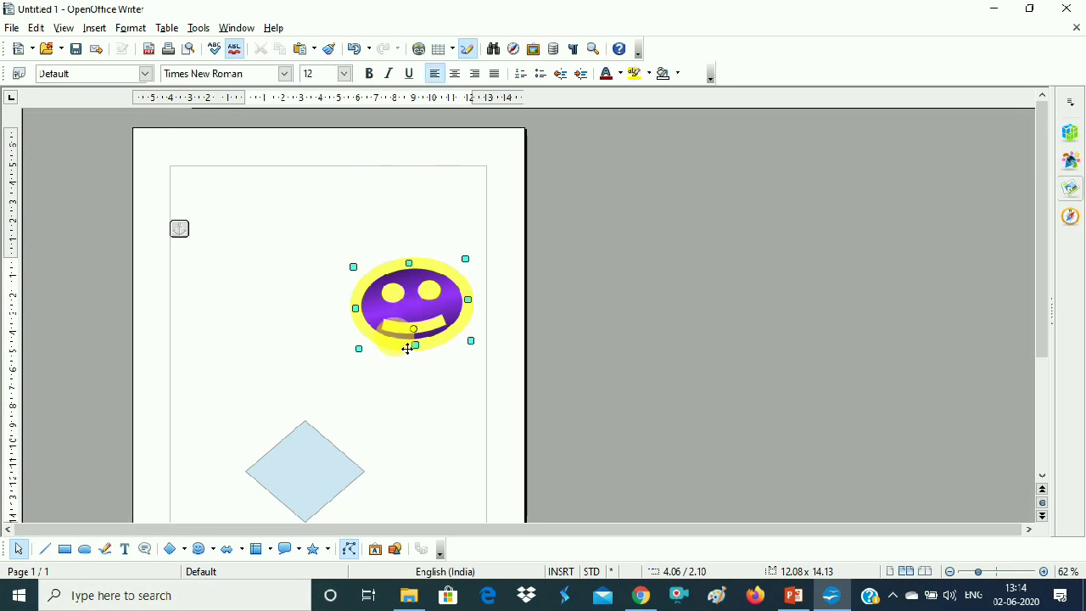
left_click_drag(408, 311, 286, 259)
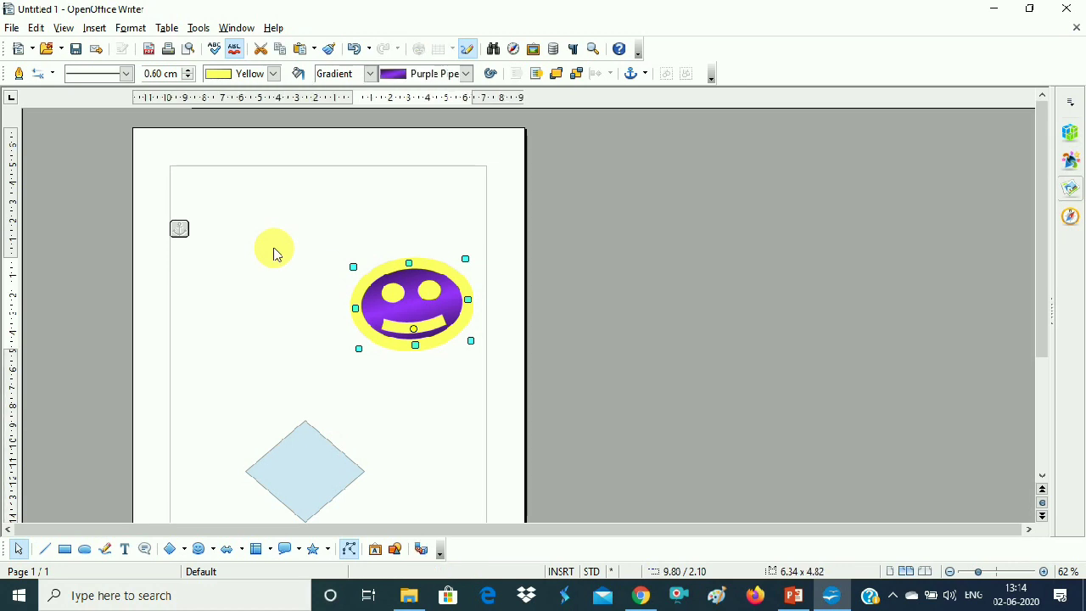
mouse_move(273, 252)
left_mouse_down()
mouse_move(386, 295)
mouse_move(292, 253)
left_mouse_up()
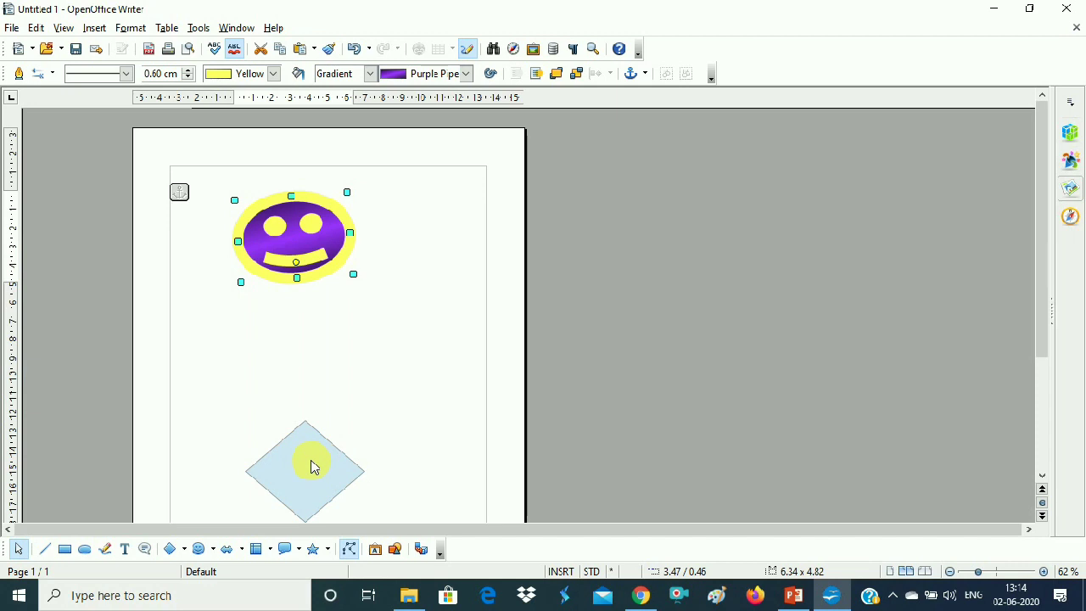
Delete the light blue diamond and move the smiley face down the page
left_click(312, 467)
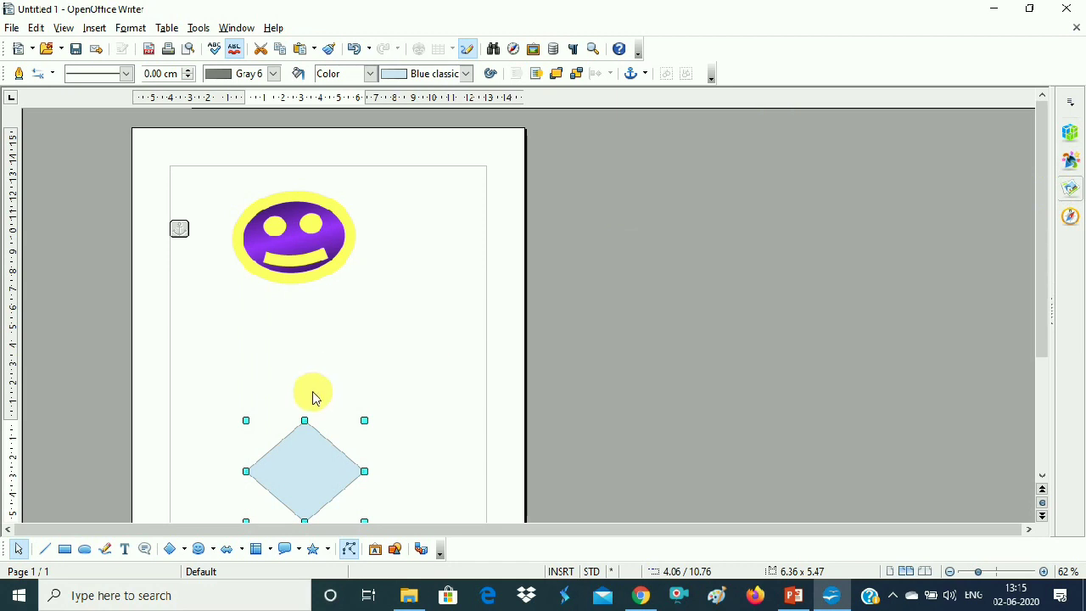
key("Delete")
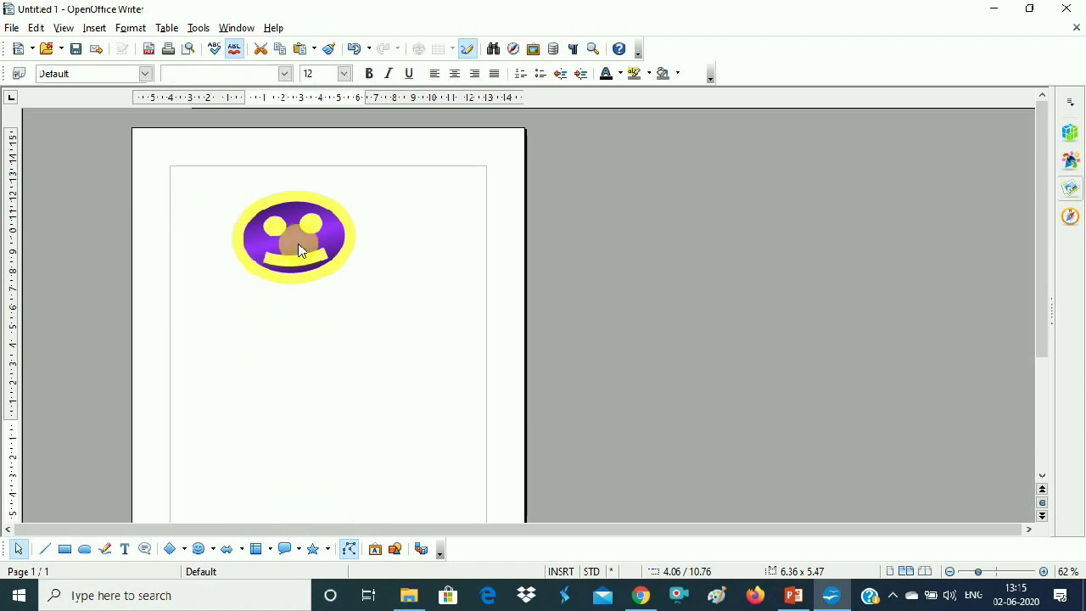
left_click(299, 253)
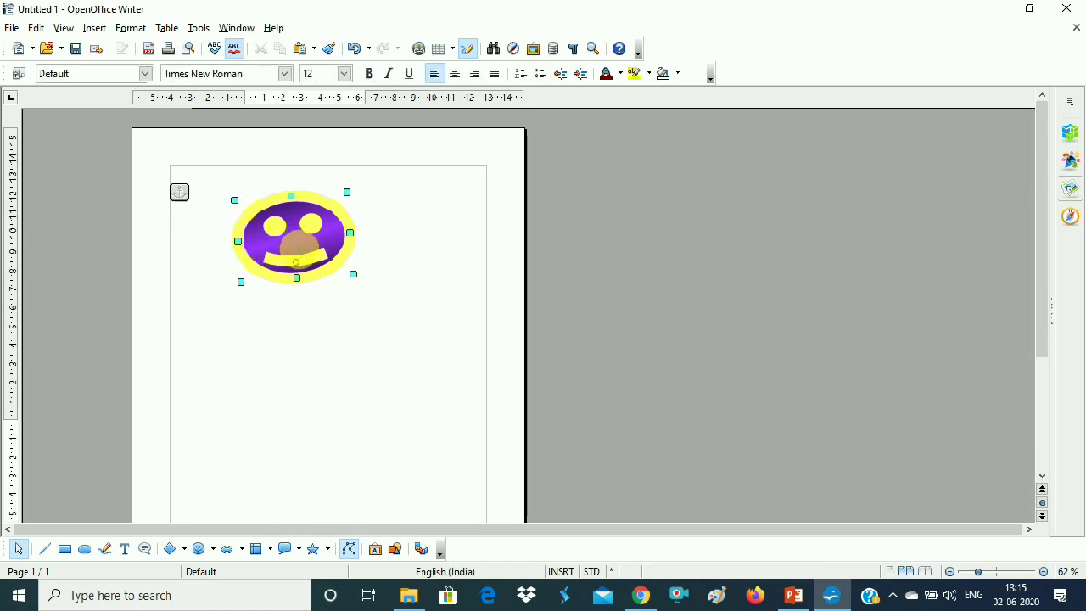
left_click_drag(300, 253, 323, 389)
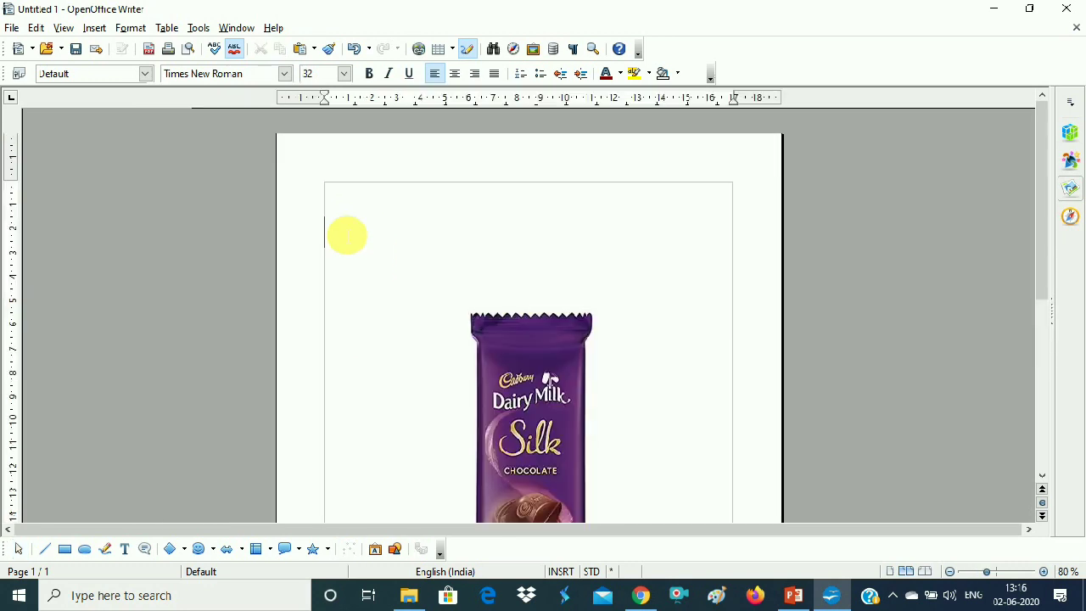
Enter "HELLO STUDENTS. WE ARE LEARNING INSERTING IMAGES" above the chocolate bar picture and continue with the filler text "JGHGHGJHGHJHGHGJH" below it
type("HELLO ")
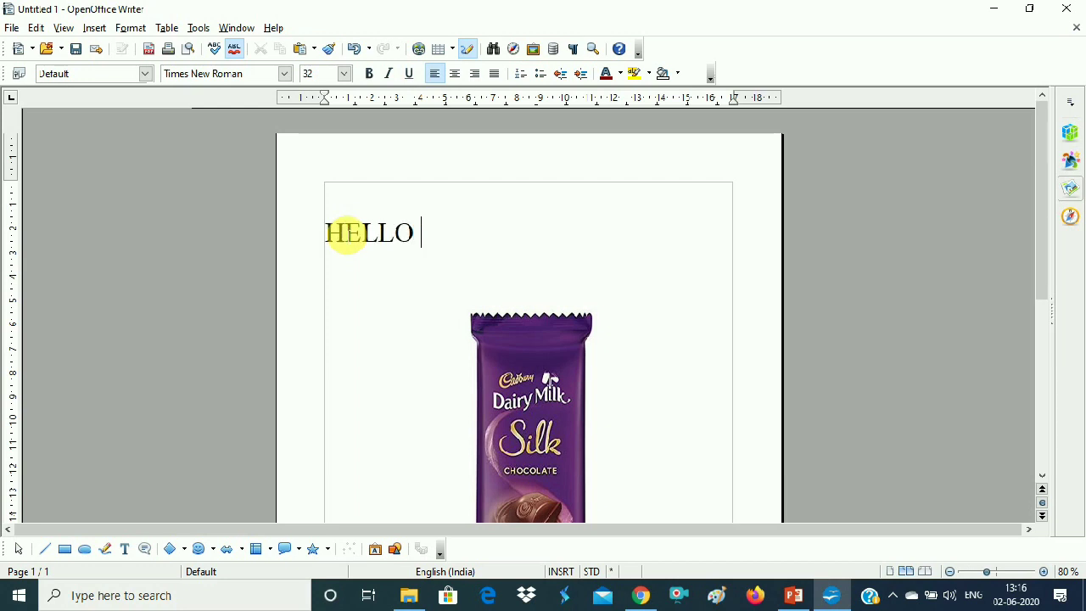
type("STUDENTS. WE ARE L")
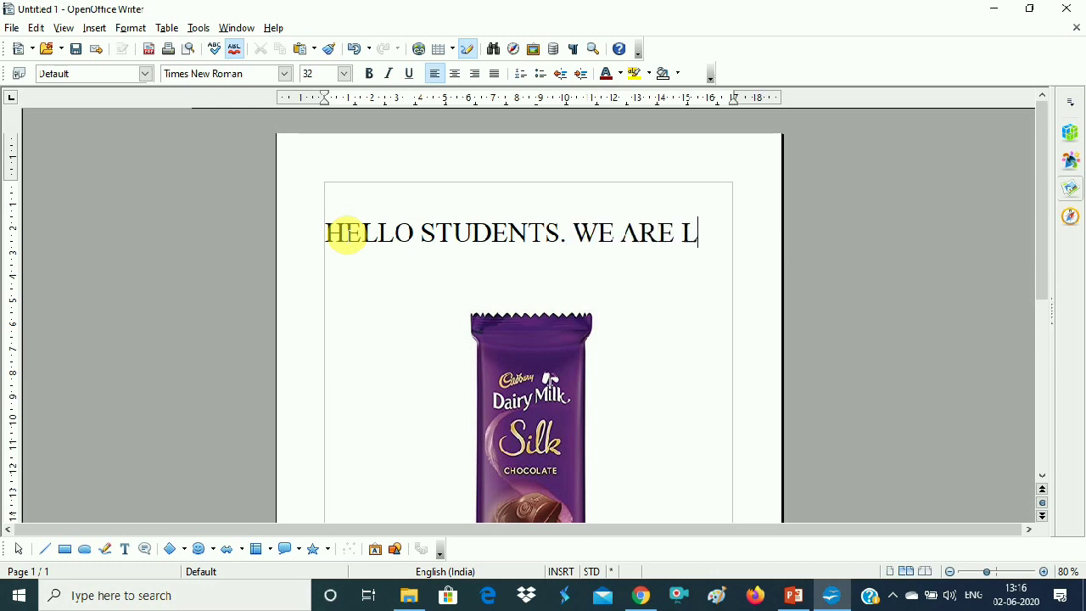
type("EARMI")
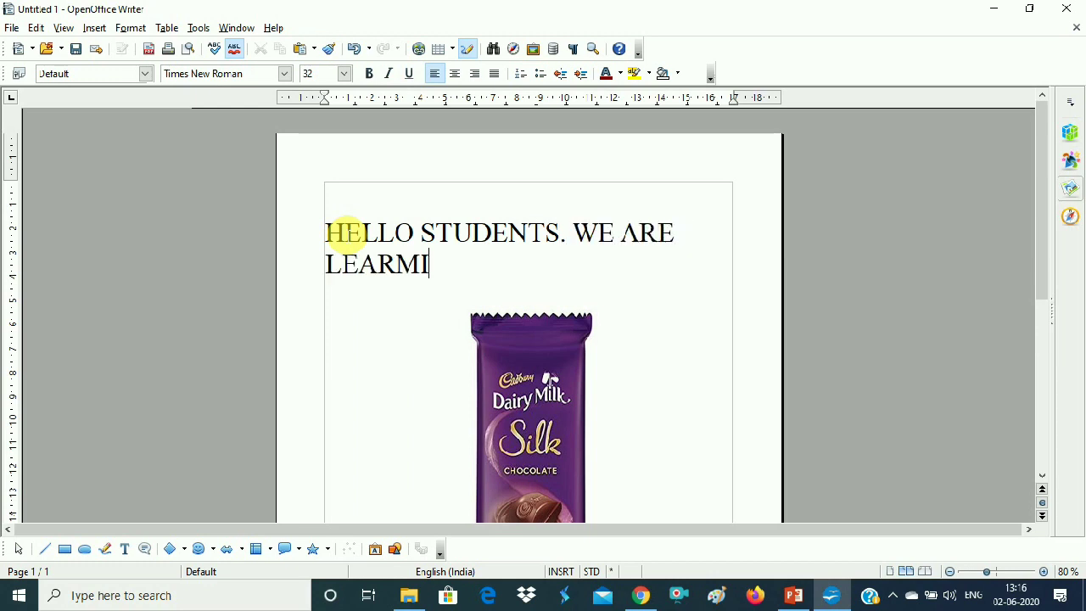
key("BackSpace")
key("BackSpace")
type("NING INSERTING")
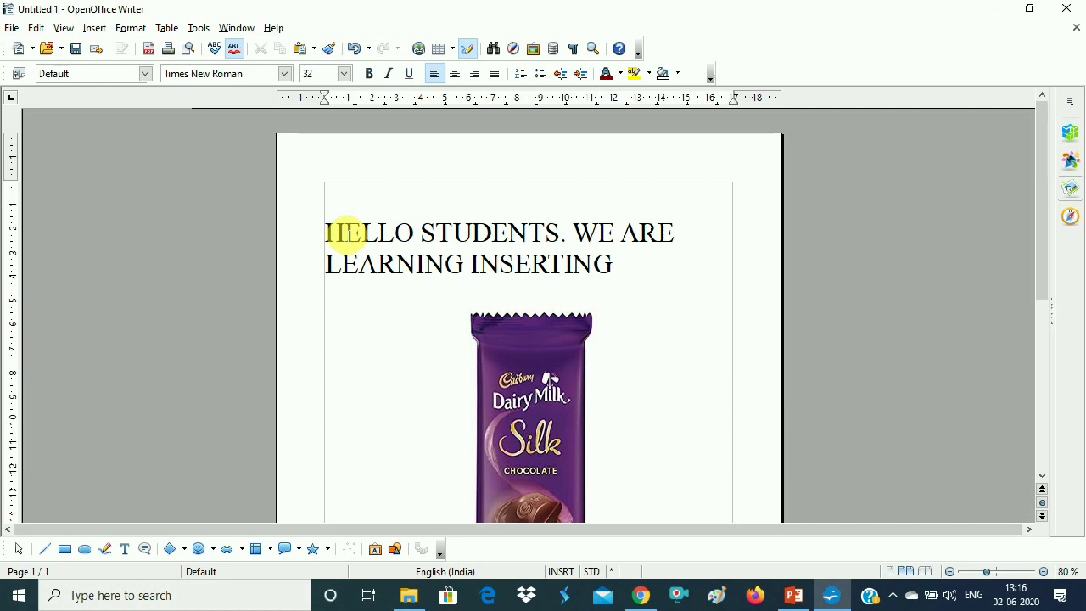
type(" IMAGES")
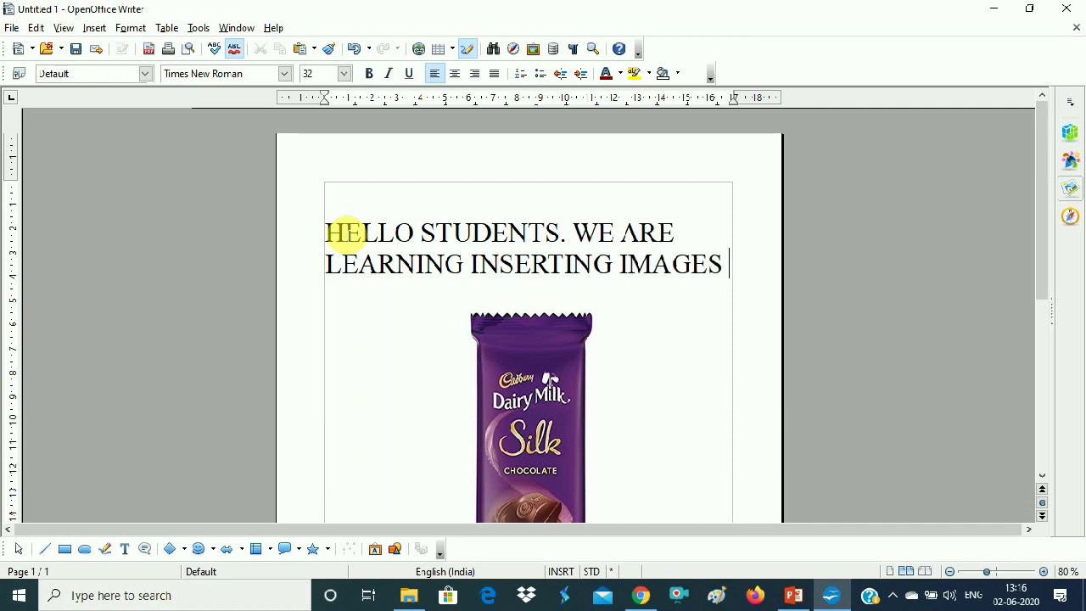
type("JGHGHGJHGHJ")
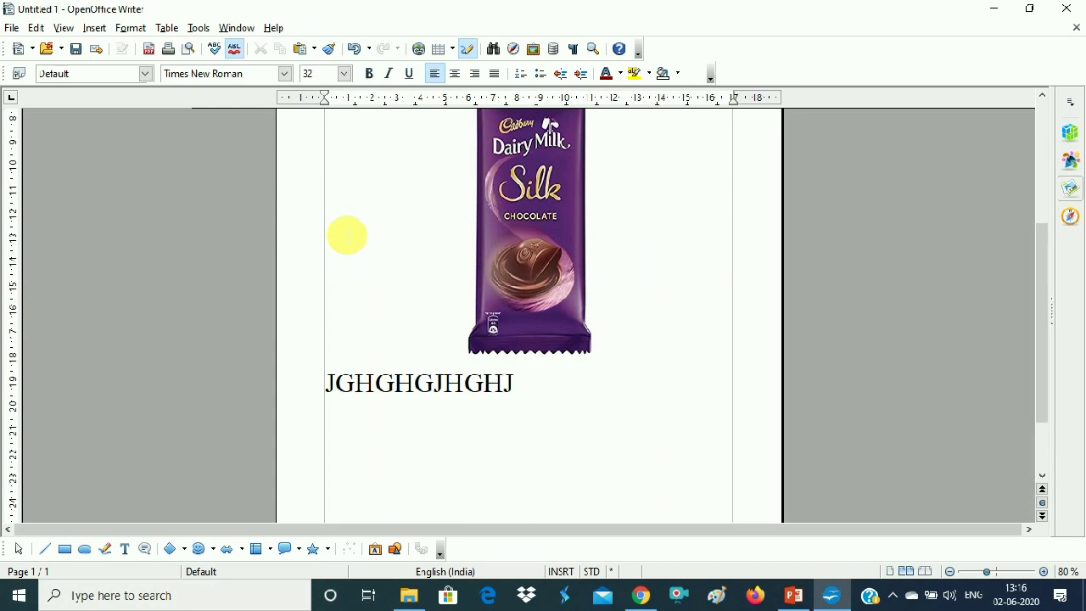
type("HGHGJH")
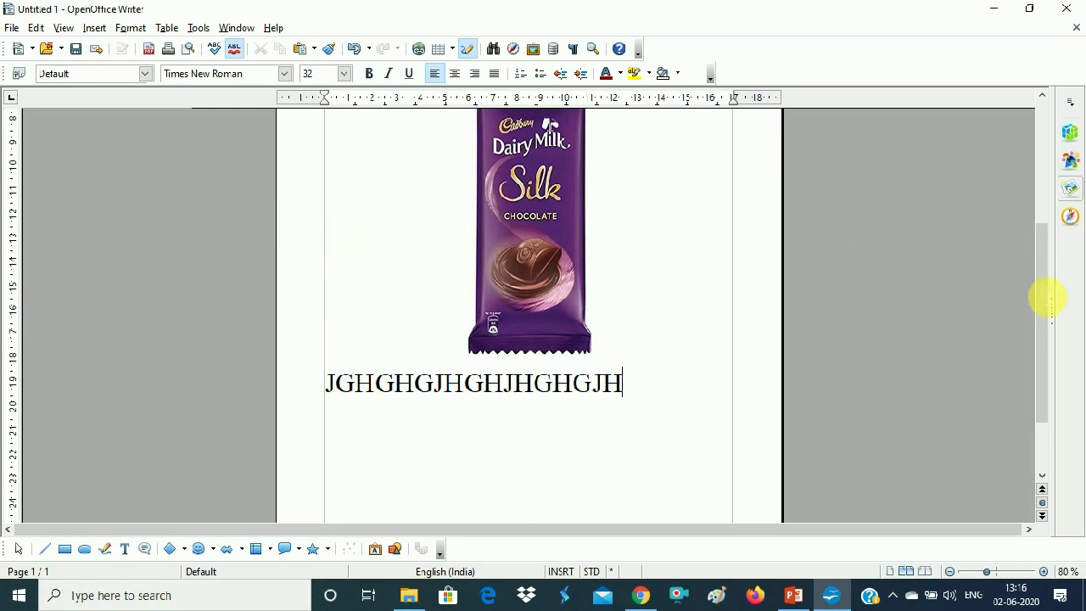
Select the chocolate bar picture, hide the floating Picture toolbar, and examine the styles available for the picture
mouse_move(1049, 299)
left_mouse_down()
mouse_move(1052, 170)
mouse_move(1058, 280)
left_mouse_up()
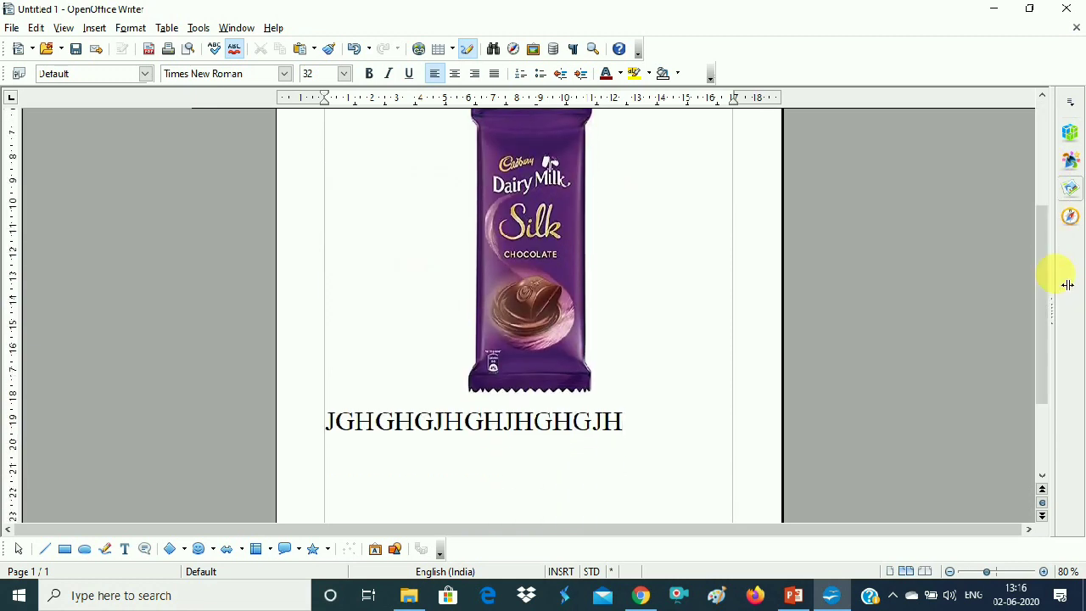
left_click_drag(1050, 273, 1040, 233)
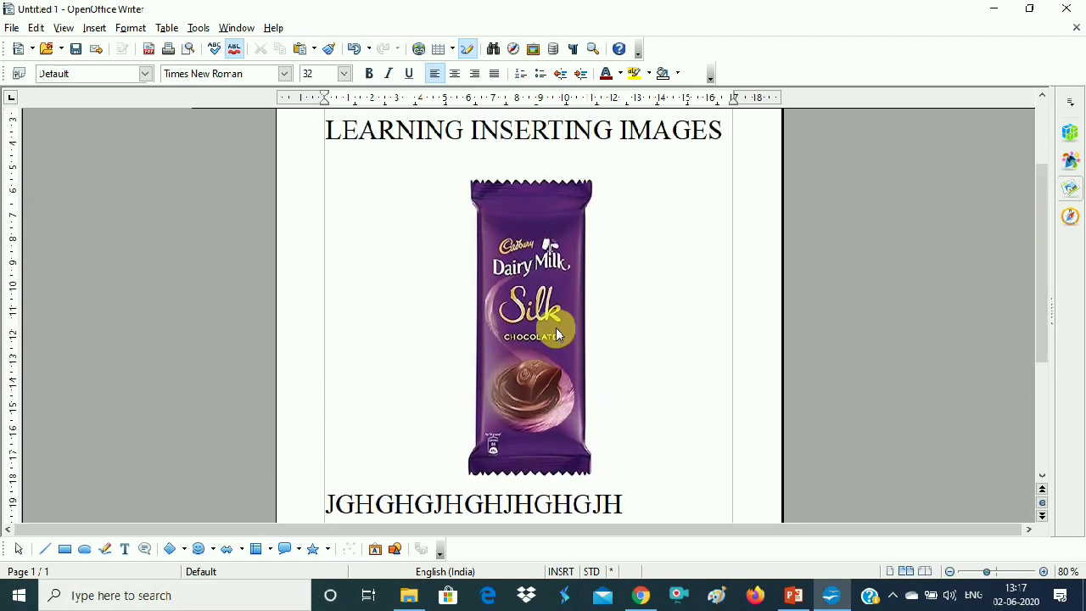
left_click(582, 331)
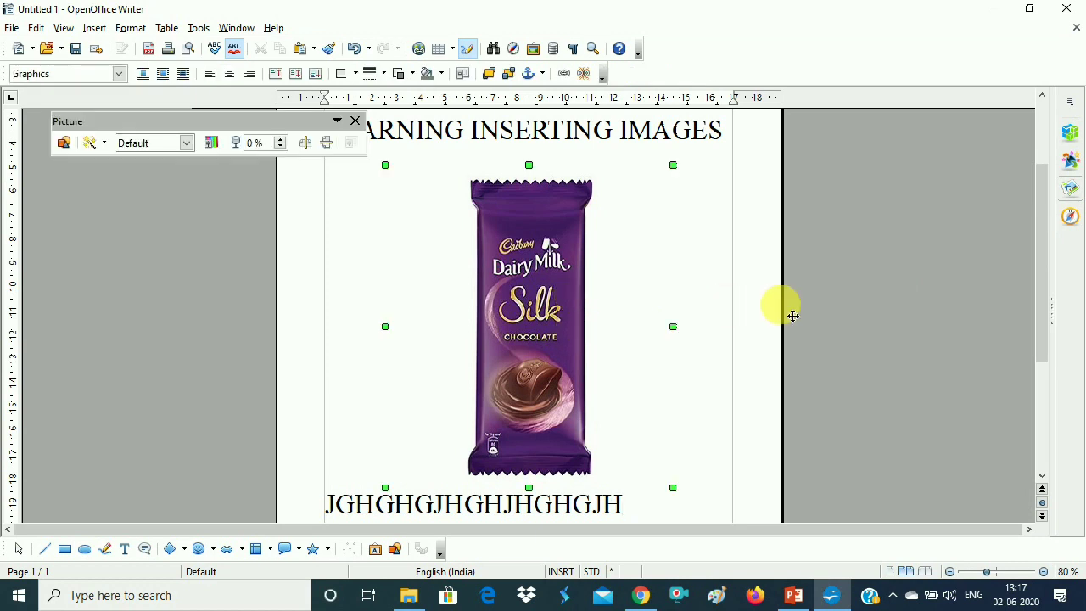
left_click(845, 315)
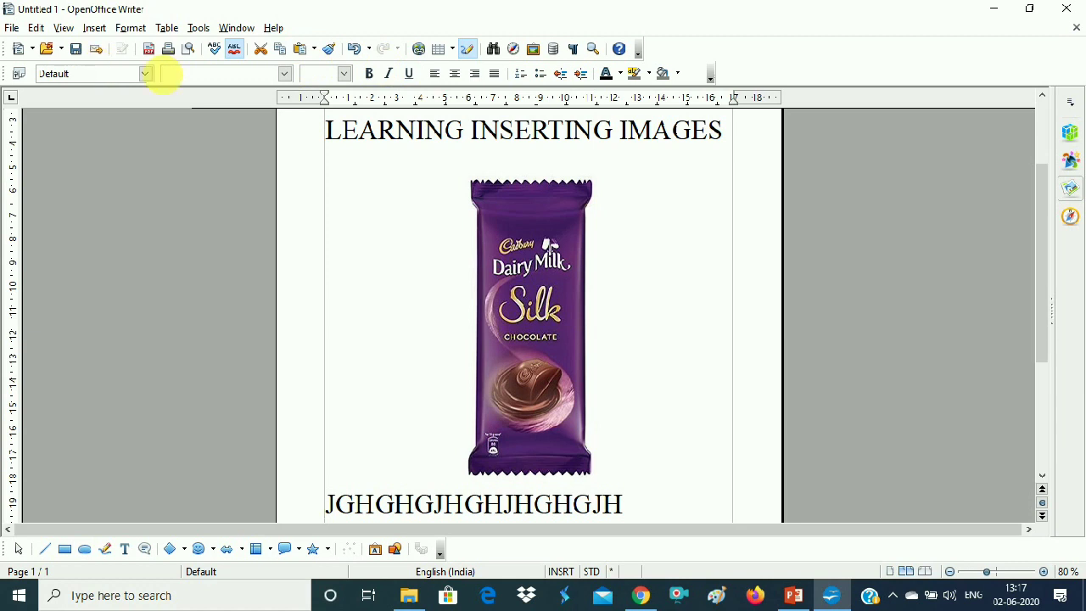
left_click(530, 269)
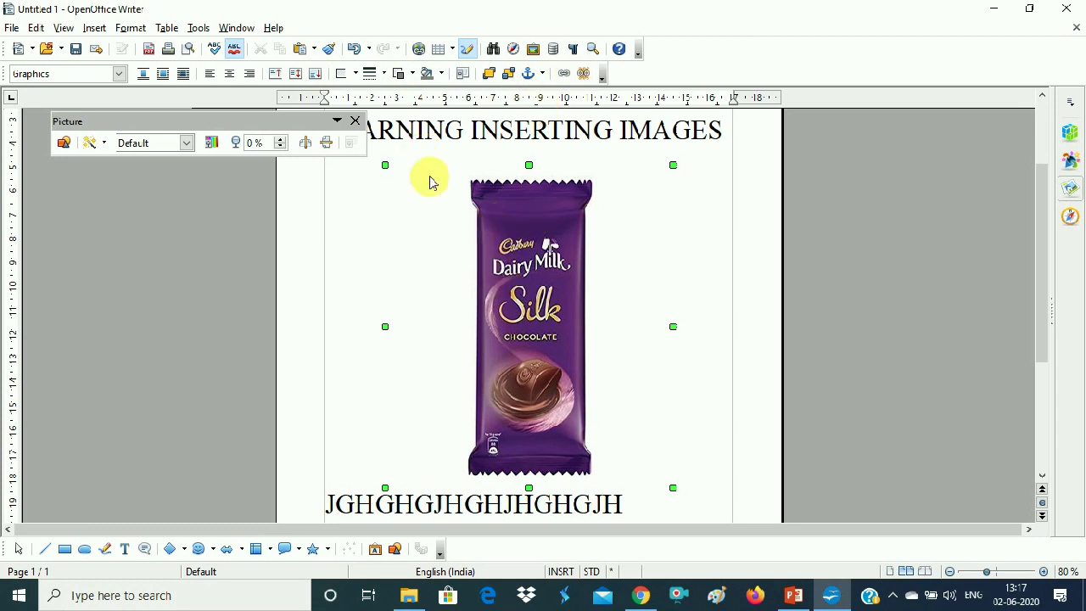
left_click(355, 121)
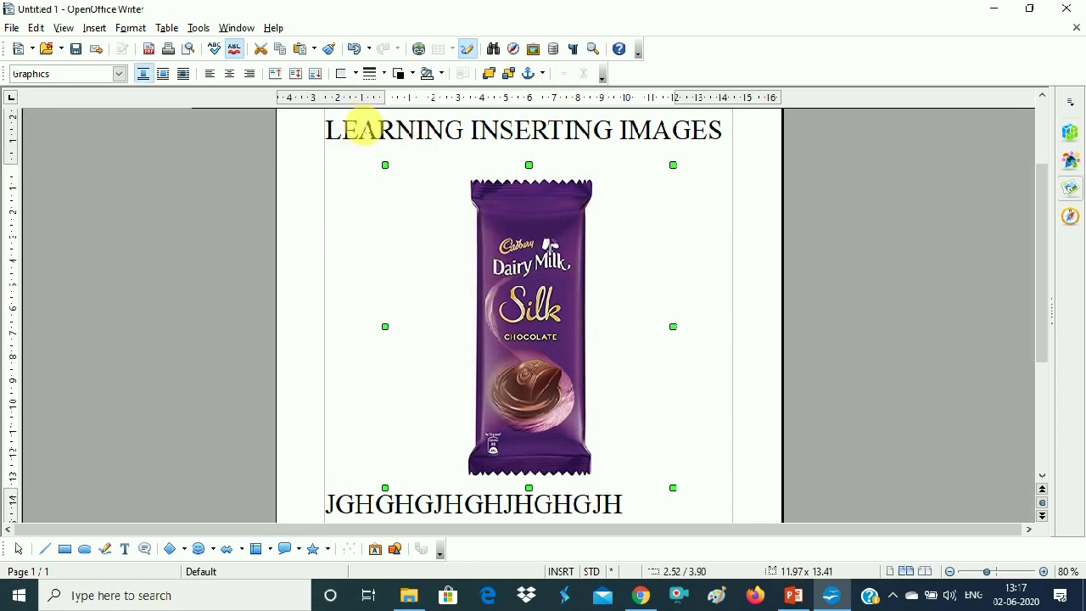
left_click(119, 75)
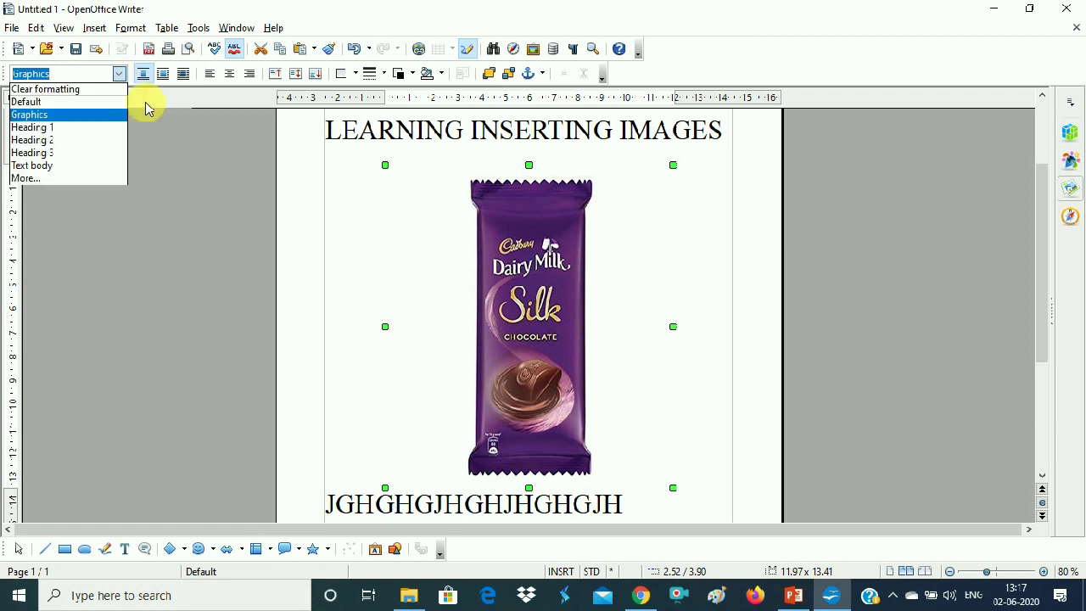
left_click(161, 129)
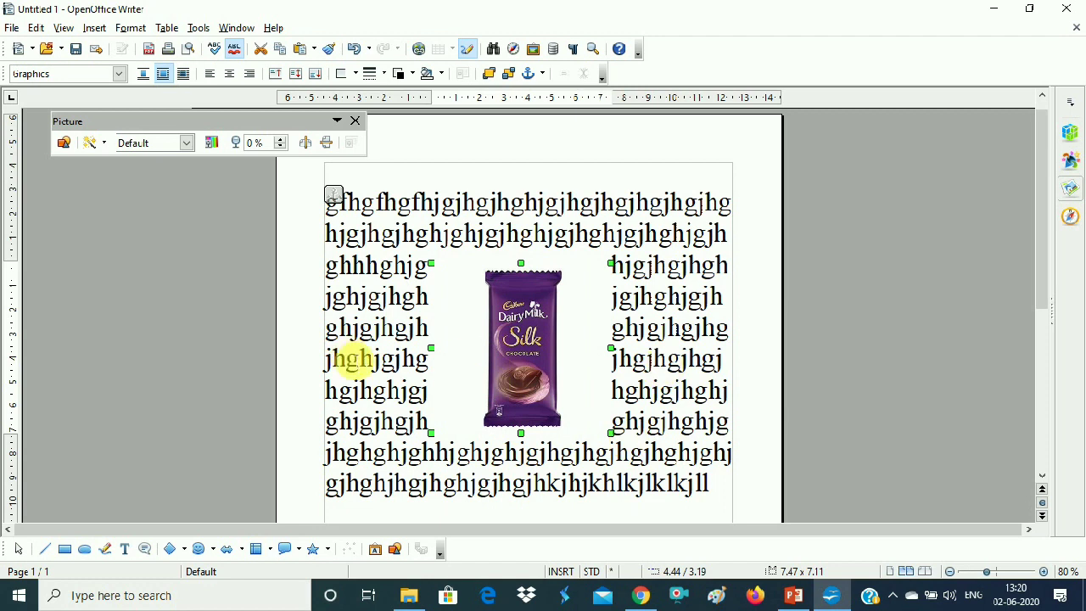
Hide the floating Picture toolbar, turn wrapping off for the chocolate bar picture, switch to Page Wrap, and finish with Wrap Through
left_click(355, 121)
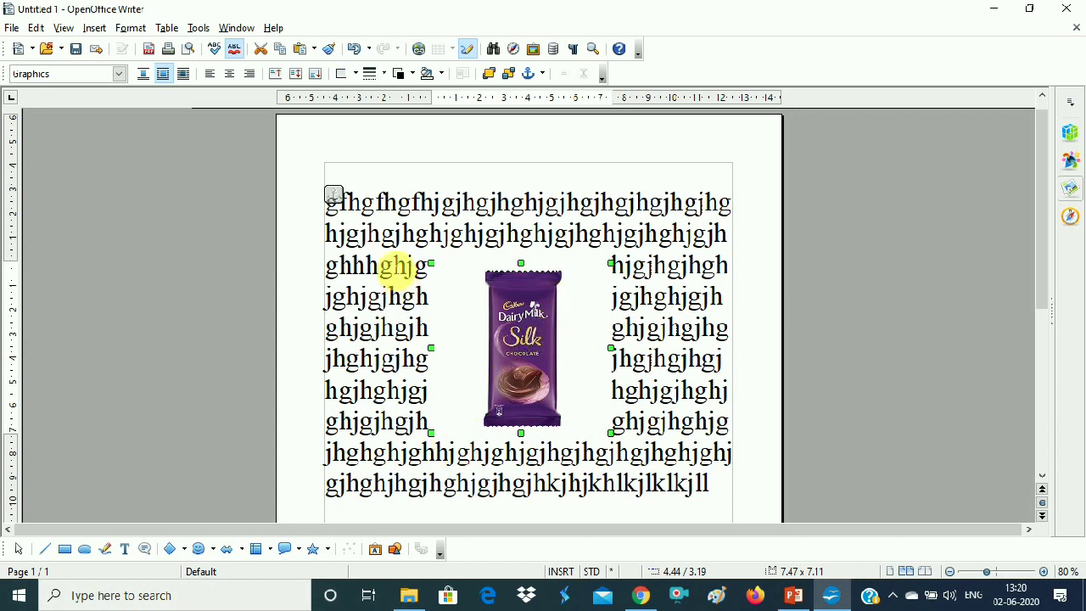
left_click(142, 74)
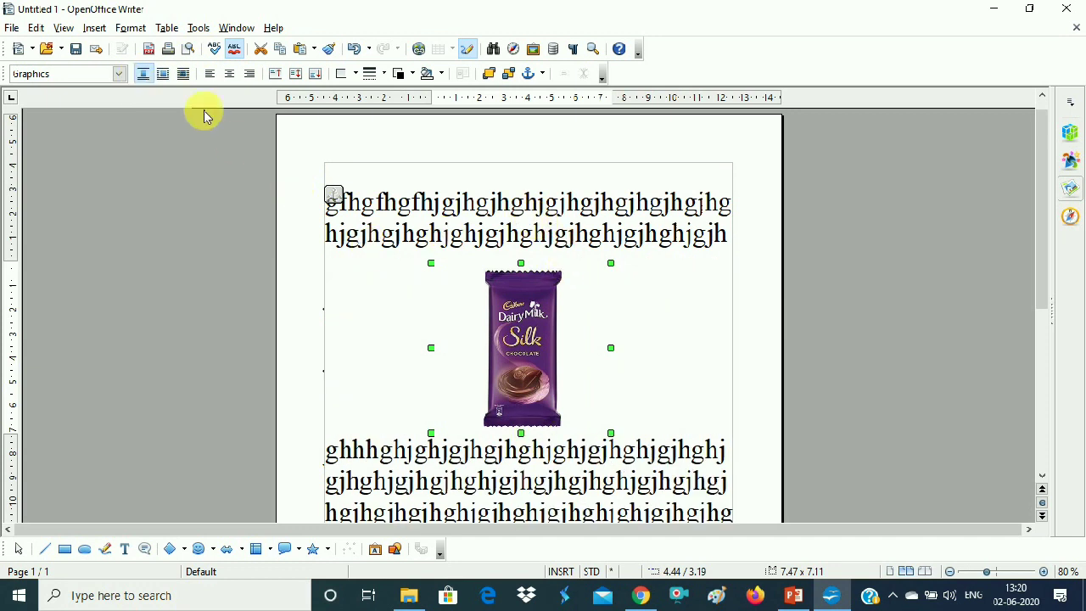
left_click(164, 76)
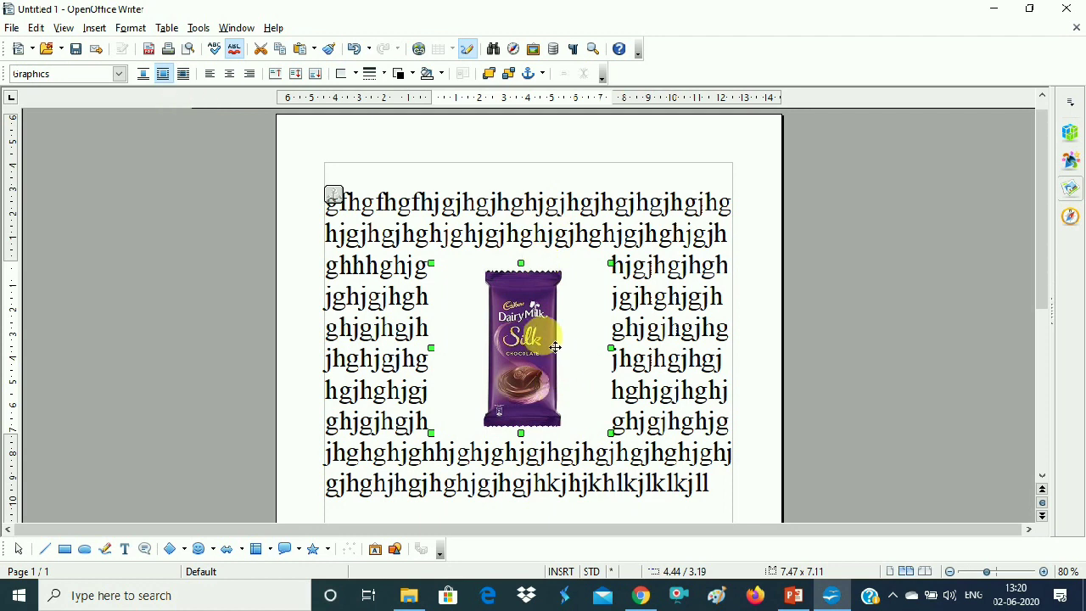
left_click(184, 75)
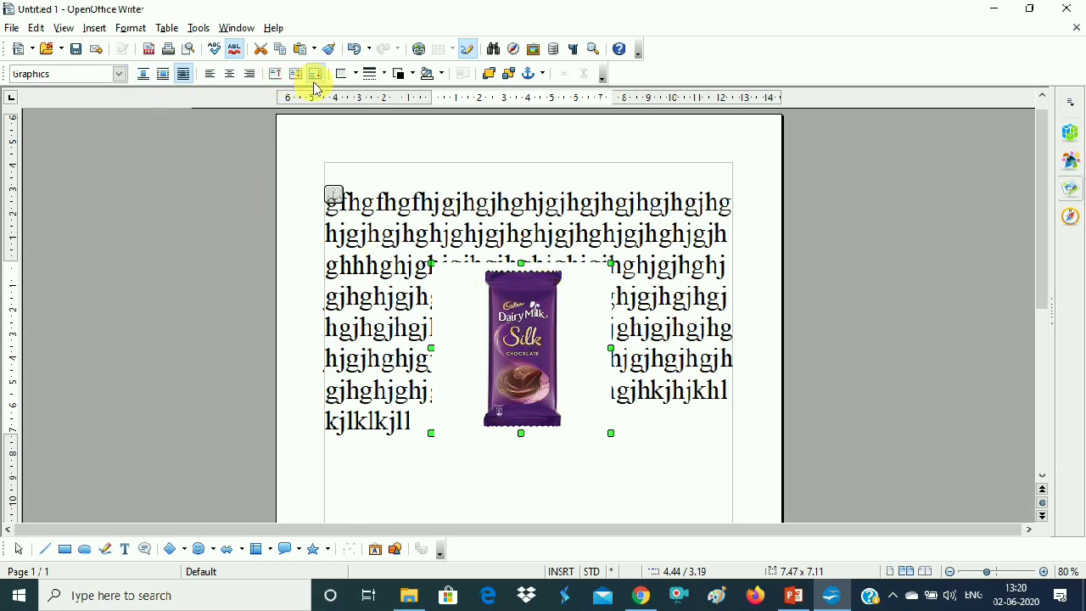
Try left and centered horizontal alignment for the chocolate bar picture, ending with it aligned right
left_click(211, 80)
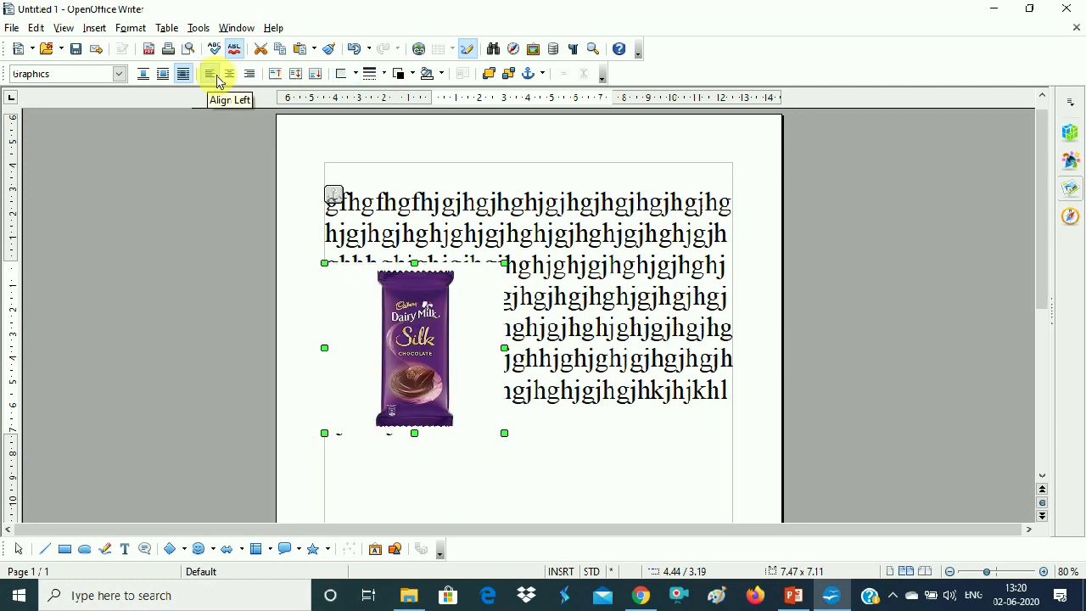
left_click(229, 78)
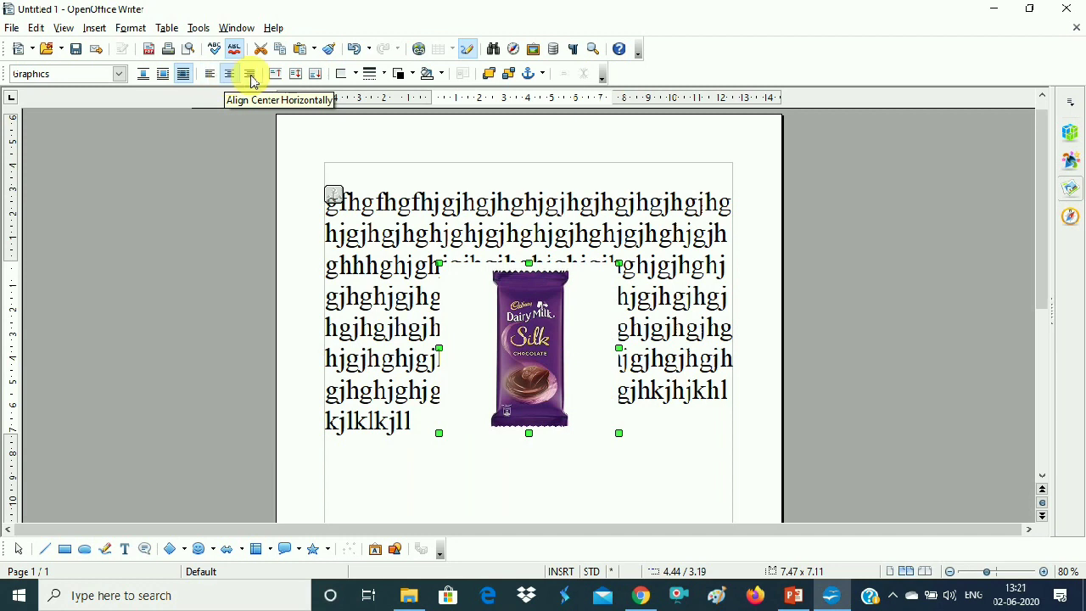
left_click(251, 79)
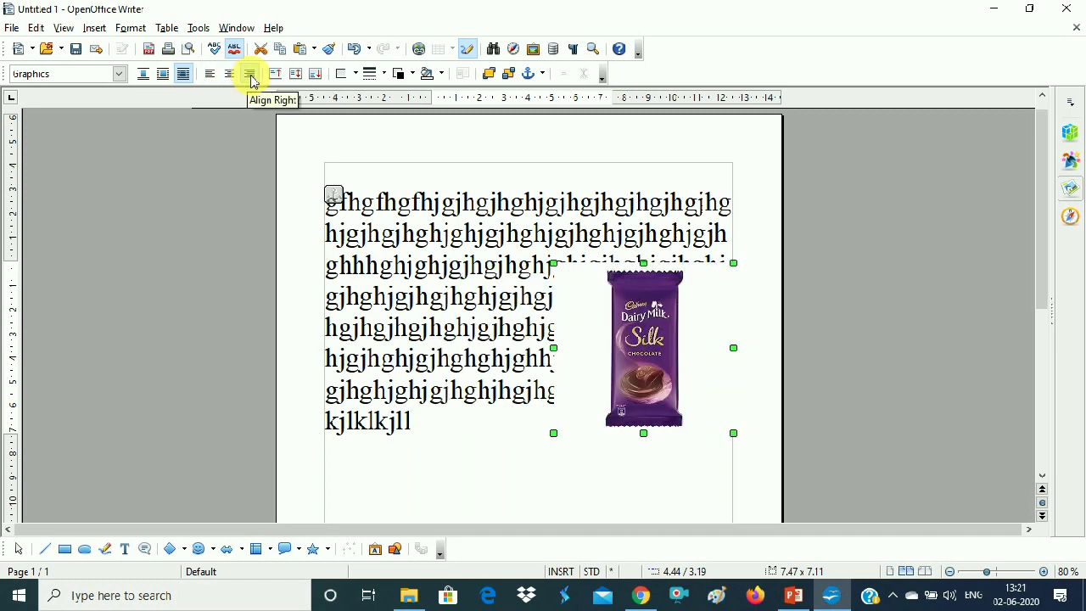
Try top and centered vertical alignment for the chocolate bar picture, ending with it aligned to the bottom
left_click(276, 79)
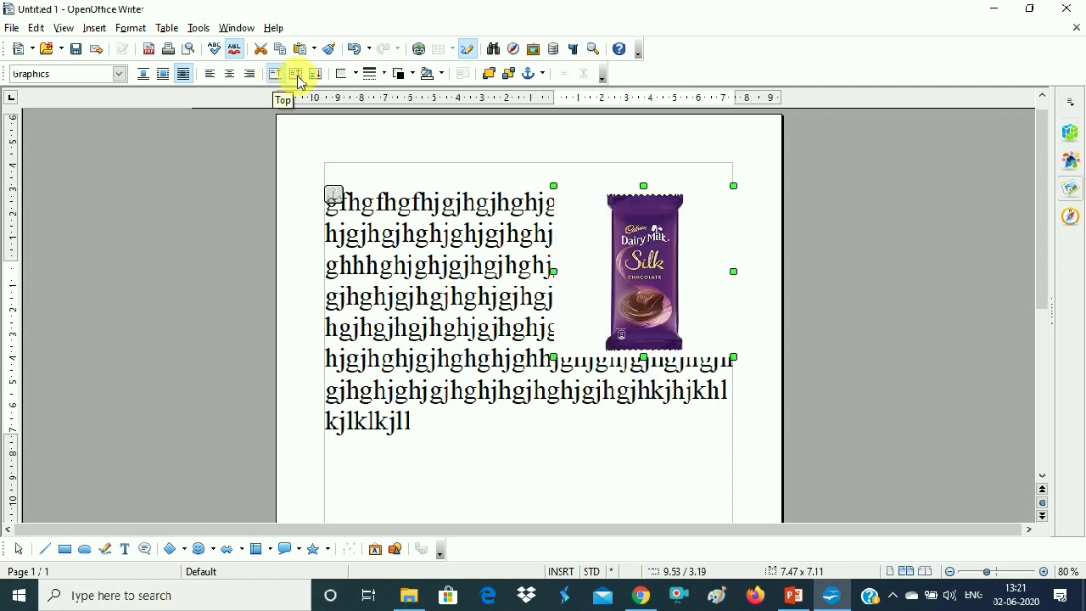
left_click(296, 76)
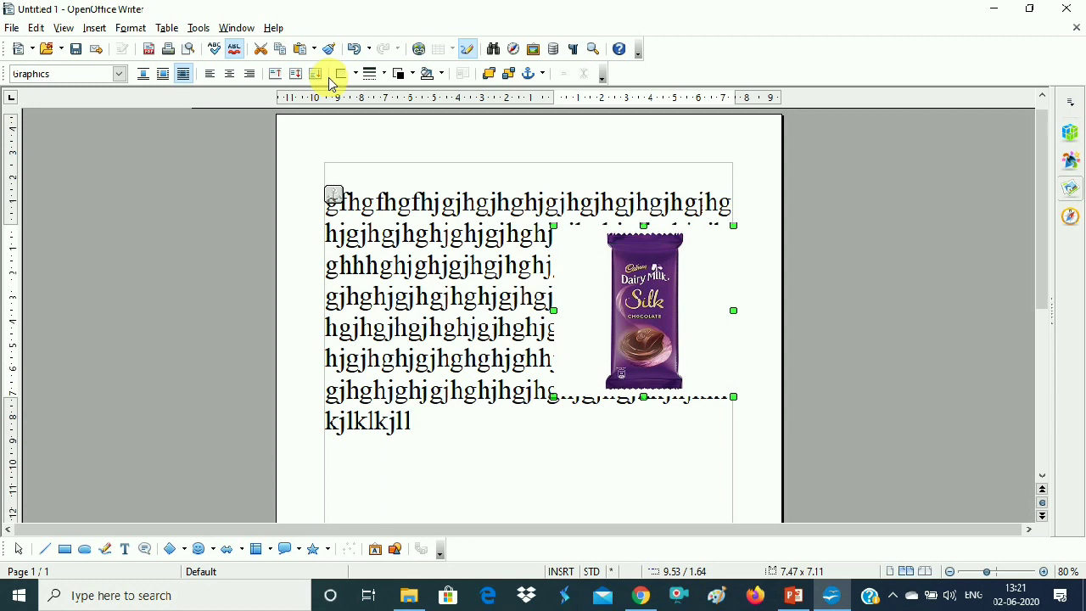
left_click(316, 76)
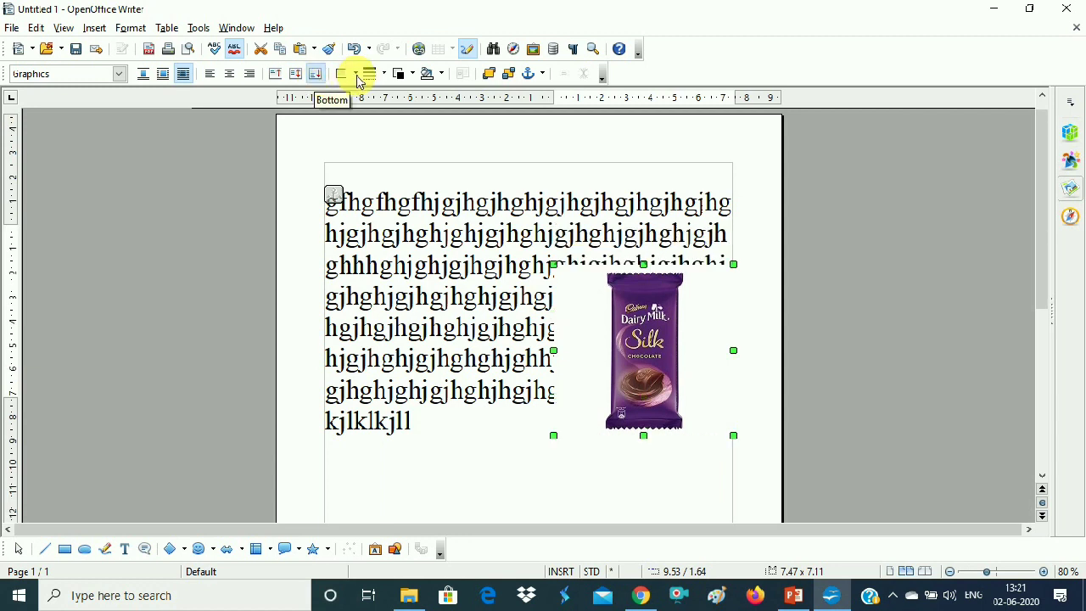
Add a border on all four sides of the chocolate bar picture and give it a thick double-line style
left_click(355, 75)
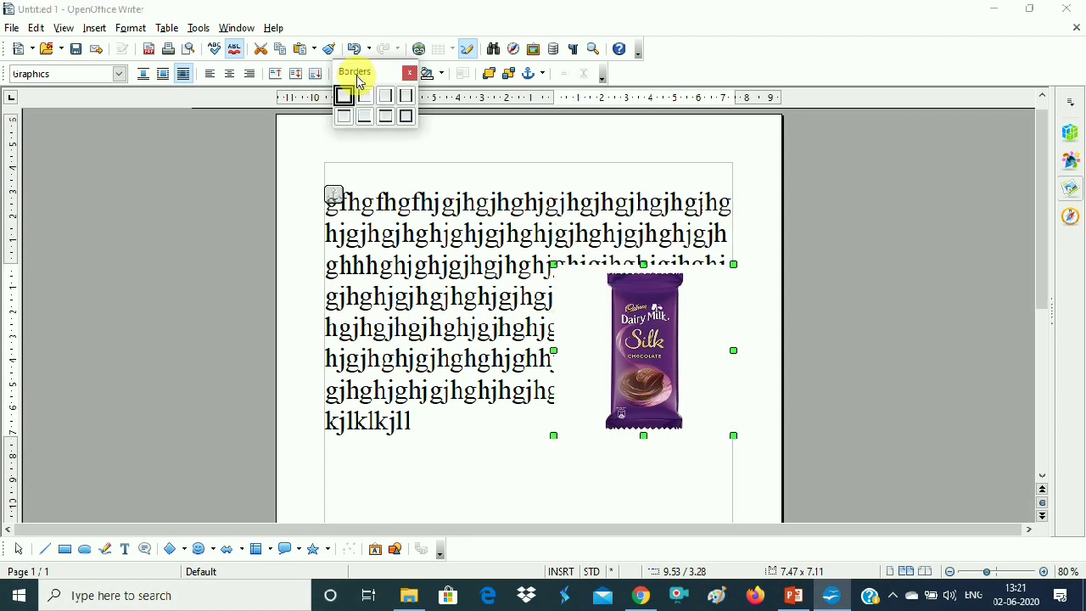
left_click(406, 118)
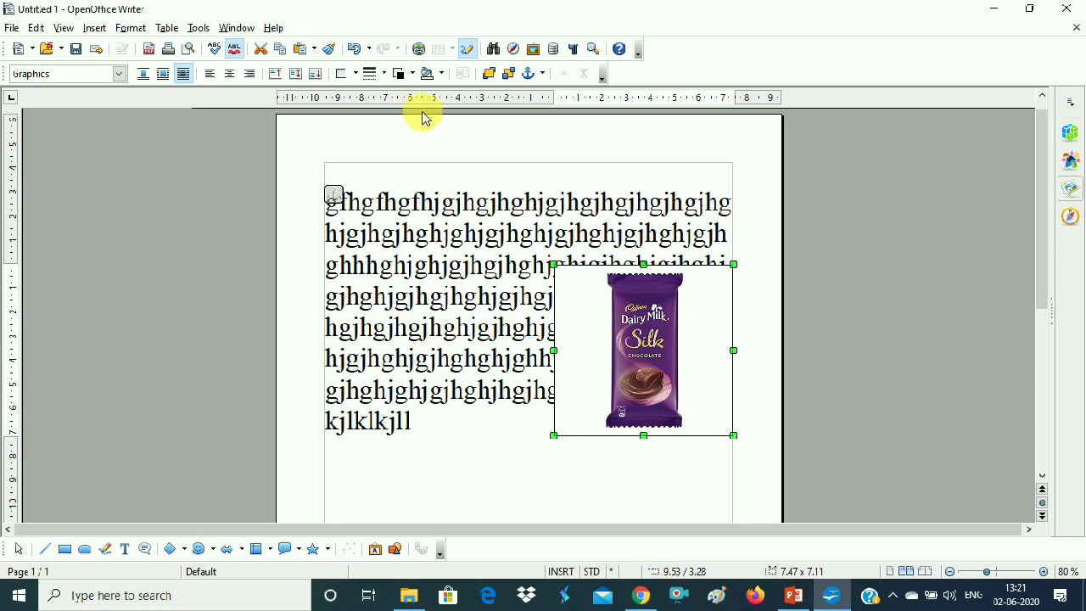
left_click(380, 74)
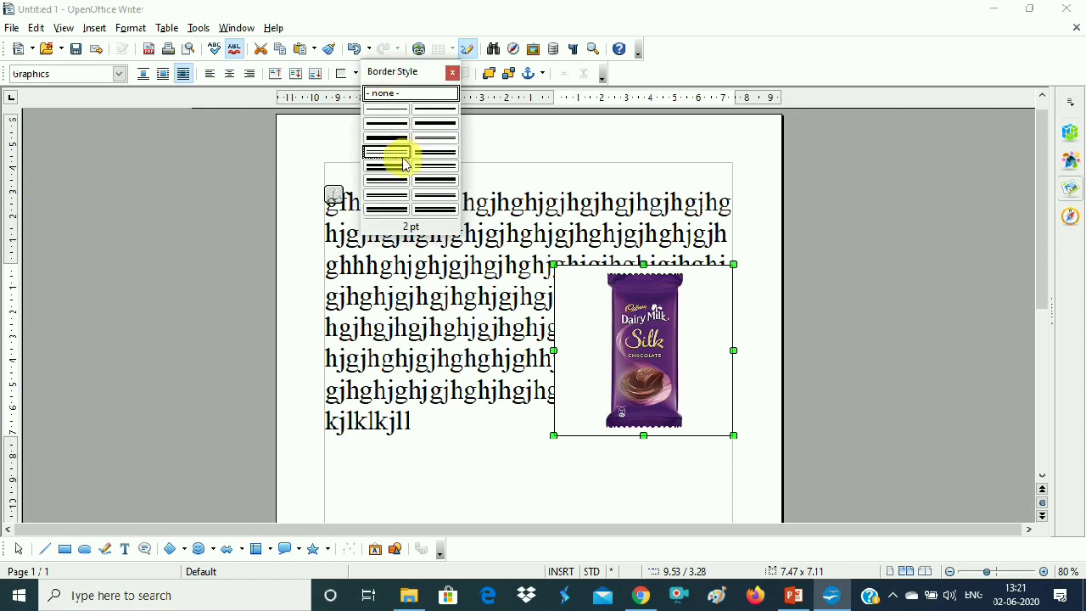
left_click(431, 182)
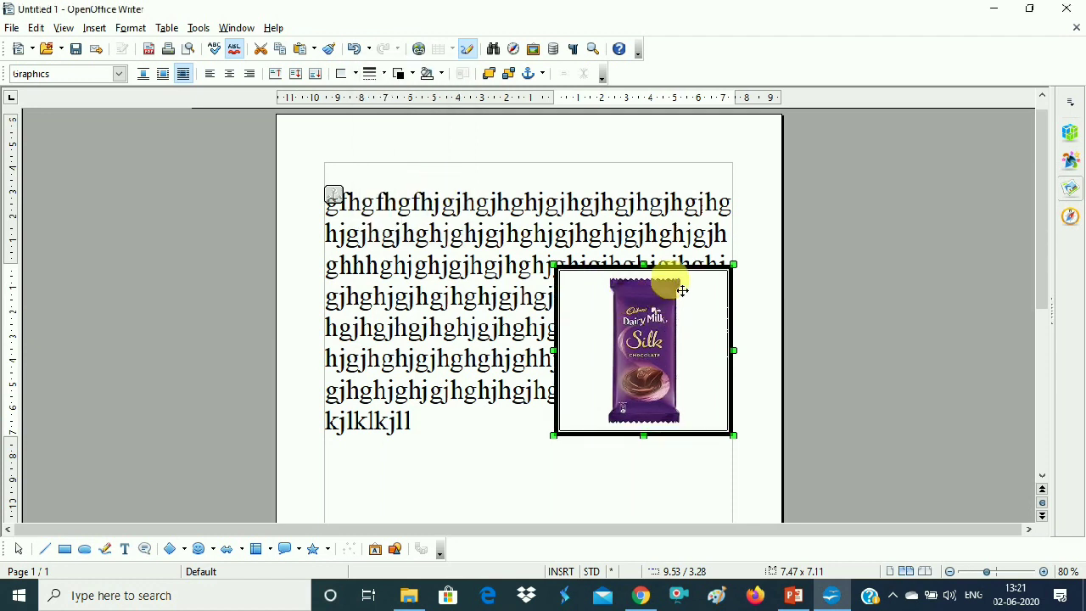
Move the bordered picture below the text to about 4.93 / 10.38 cm and color its border pinkish red
left_click_drag(682, 290, 560, 451)
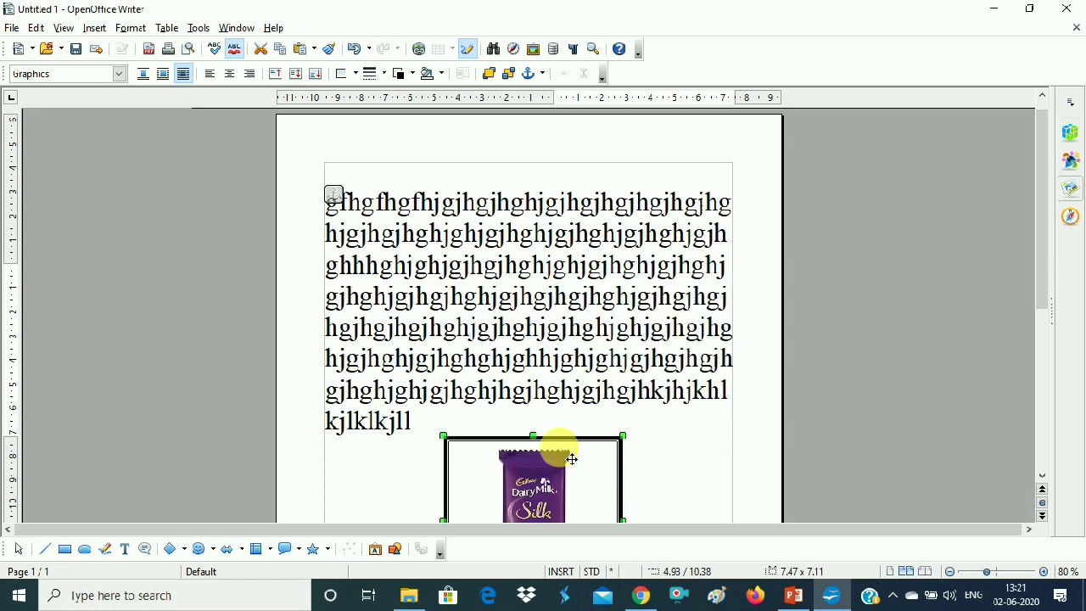
left_click_drag(1039, 241, 1042, 367)
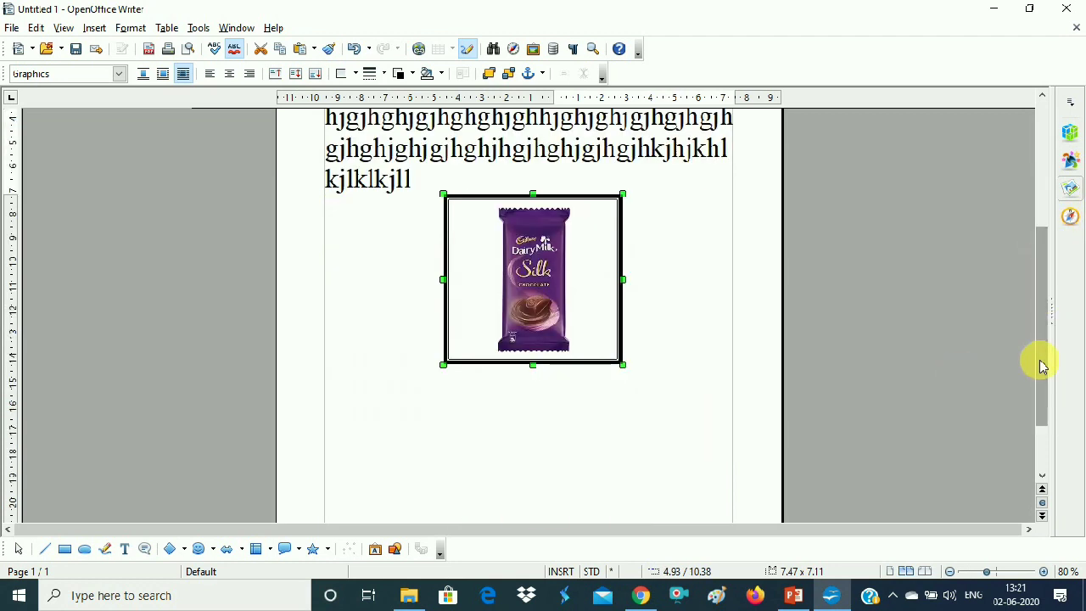
left_click(412, 76)
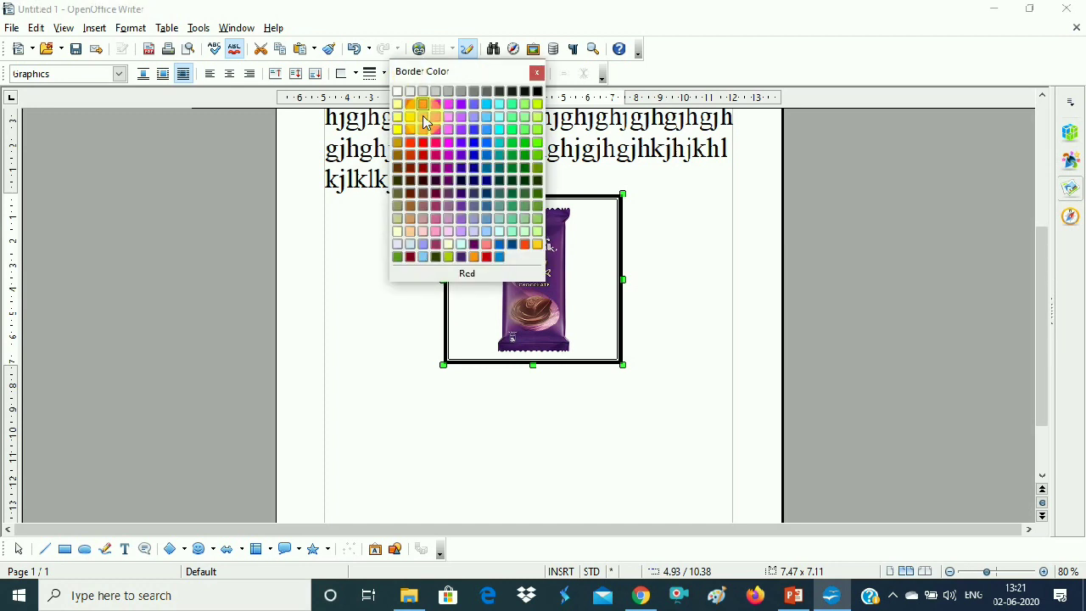
left_click(434, 144)
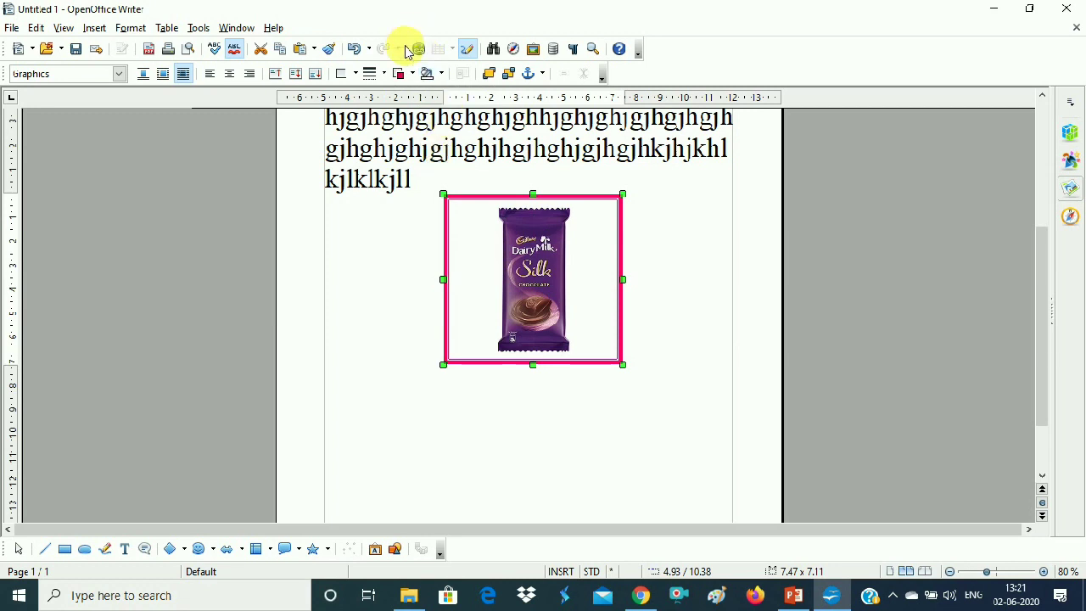
Try magenta and turquoise as the picture's background color, ending with yellow
left_click(436, 74)
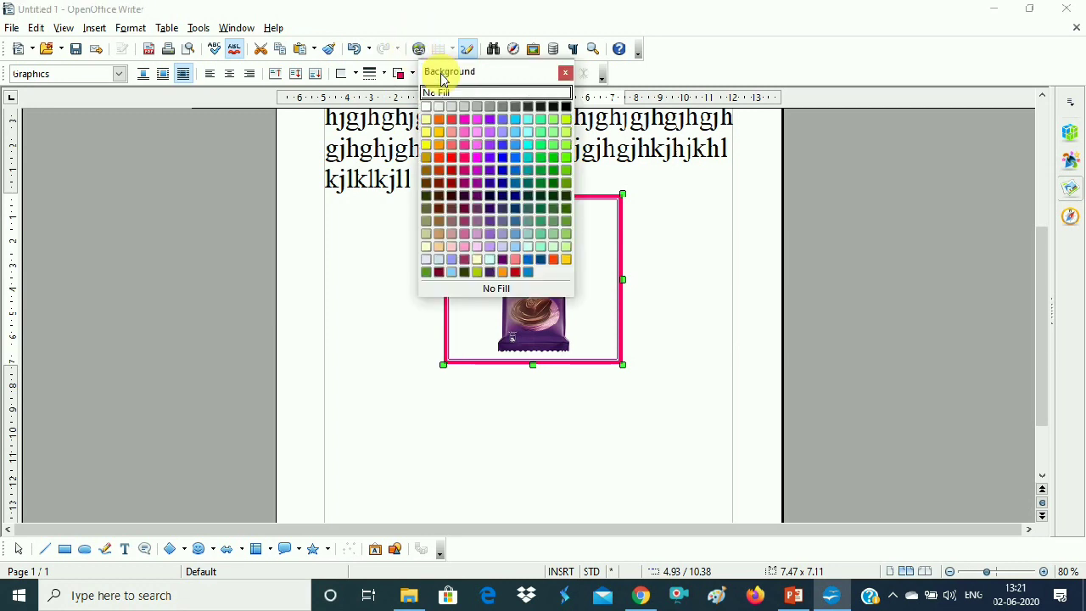
left_click(483, 151)
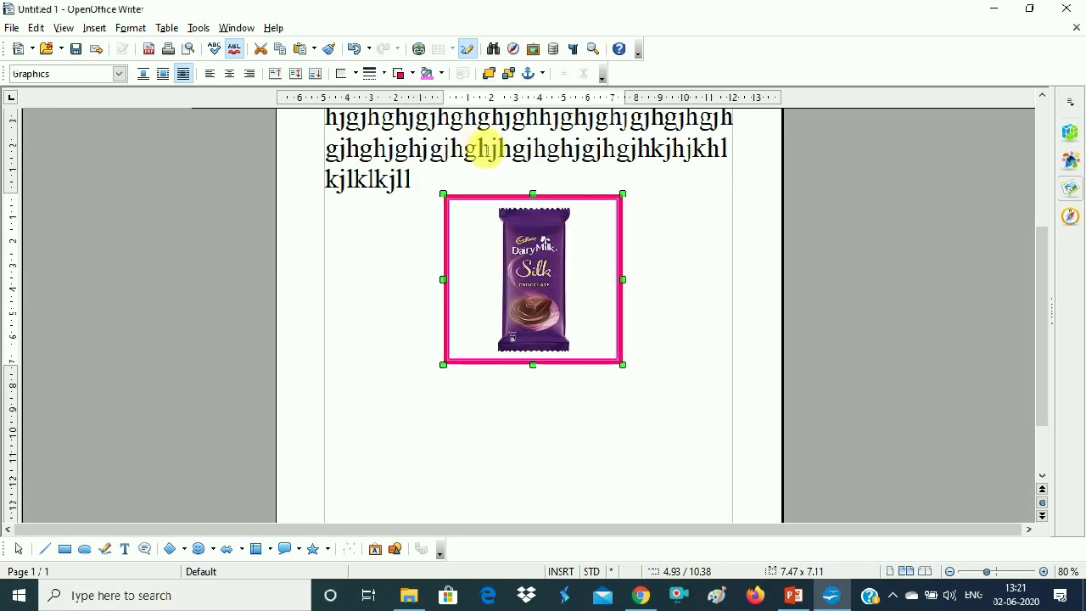
left_click(441, 77)
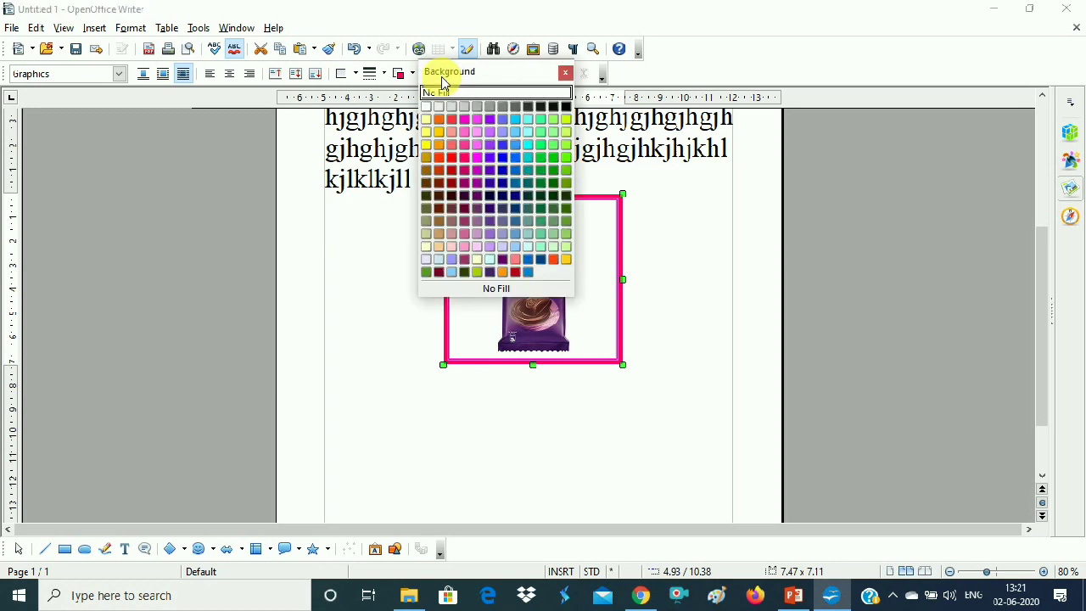
left_click(532, 133)
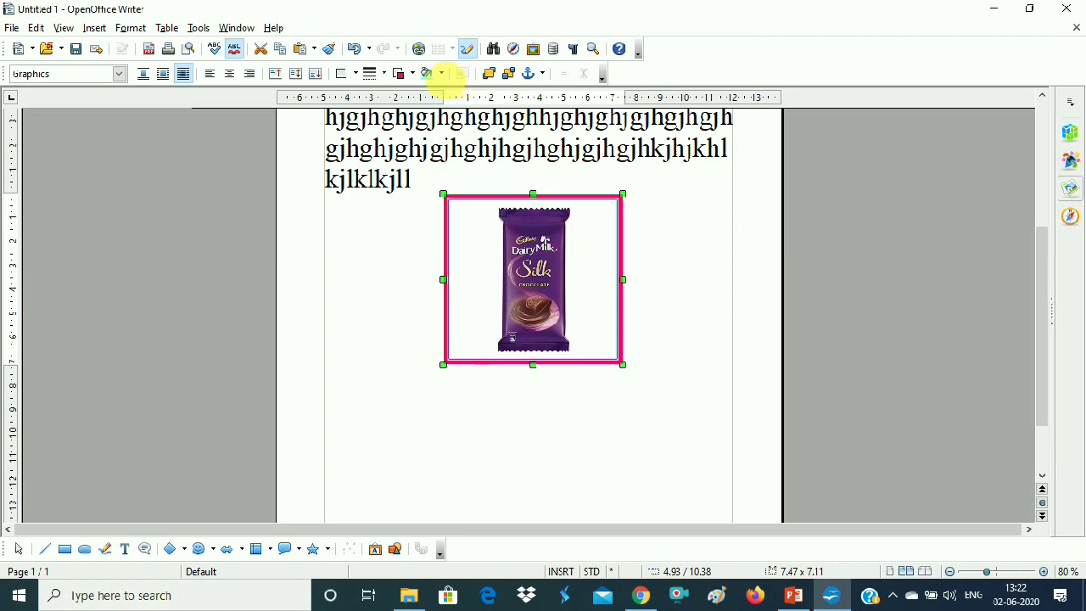
left_click(439, 75)
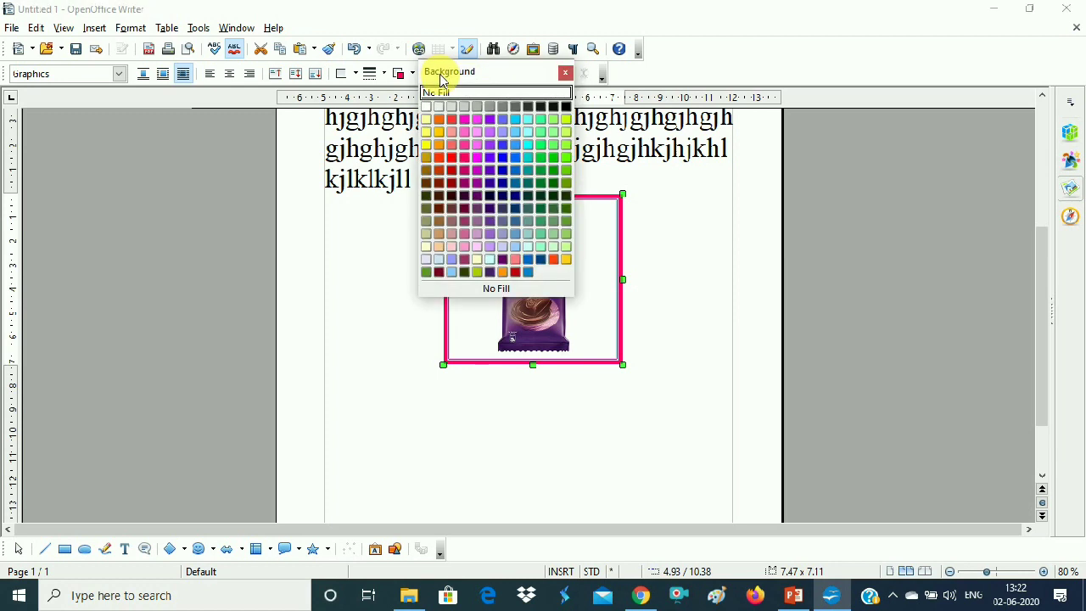
left_click(426, 144)
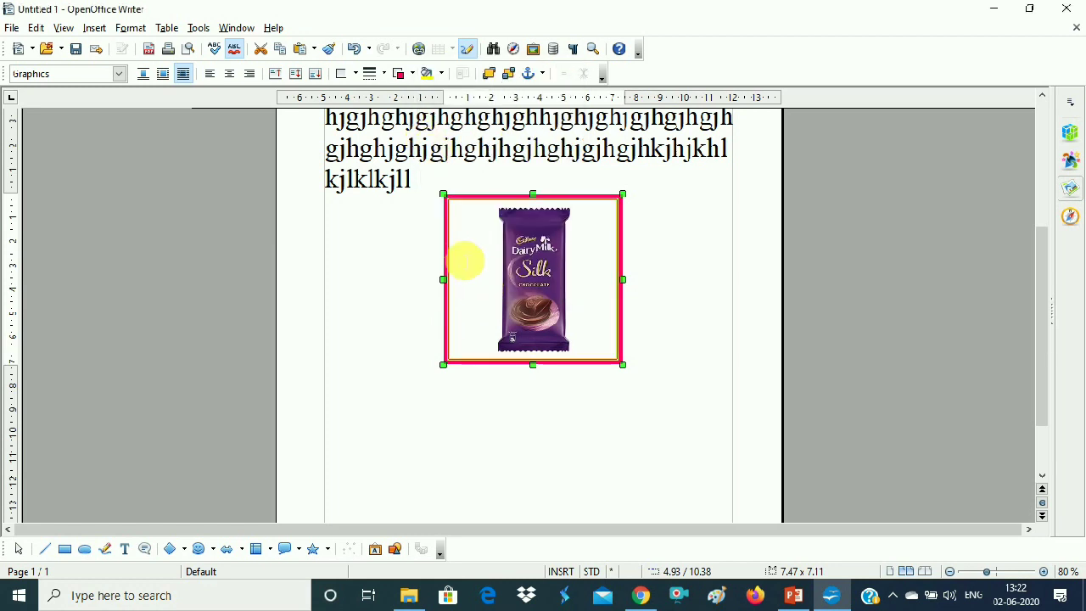